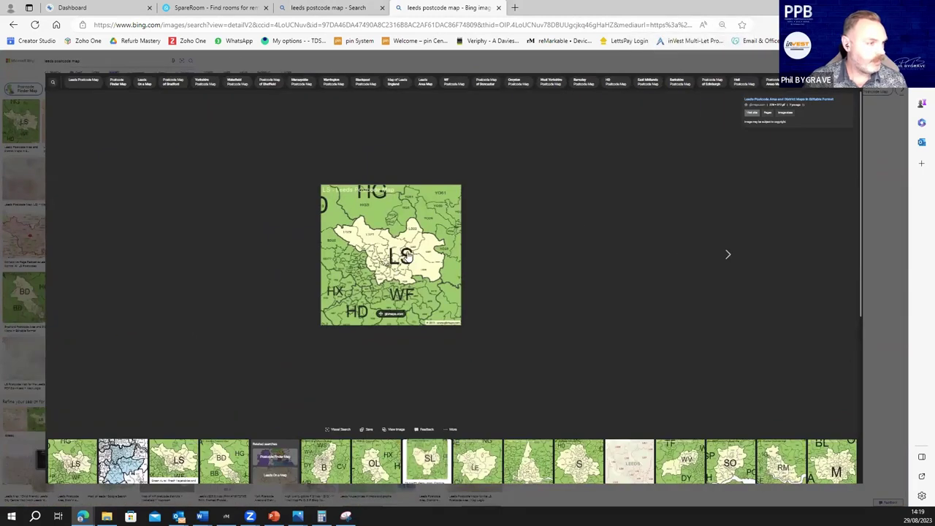
# Examine the next Leeds postcode map image, enlarging it to read the surrounding towns and postcode areas
pyautogui.press('Right')
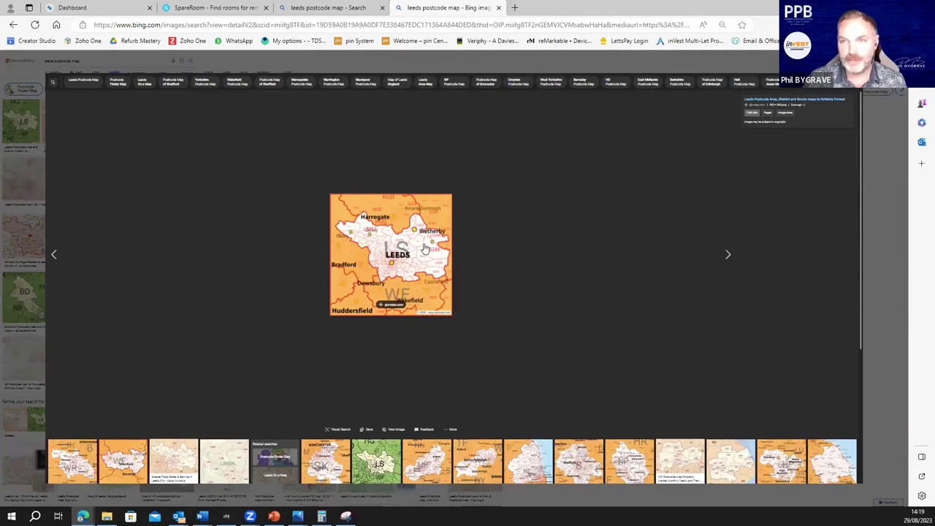
pyautogui.hotkey('ctrl', '+')
pyautogui.hotkey('ctrl', '+')
pyautogui.hotkey('ctrl', '+')
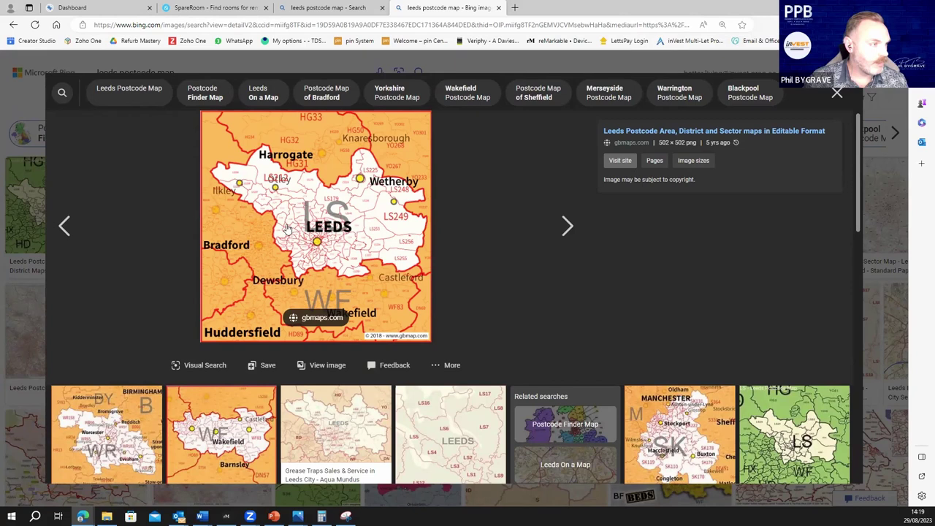
pyautogui.hotkey('ctrl', '+')
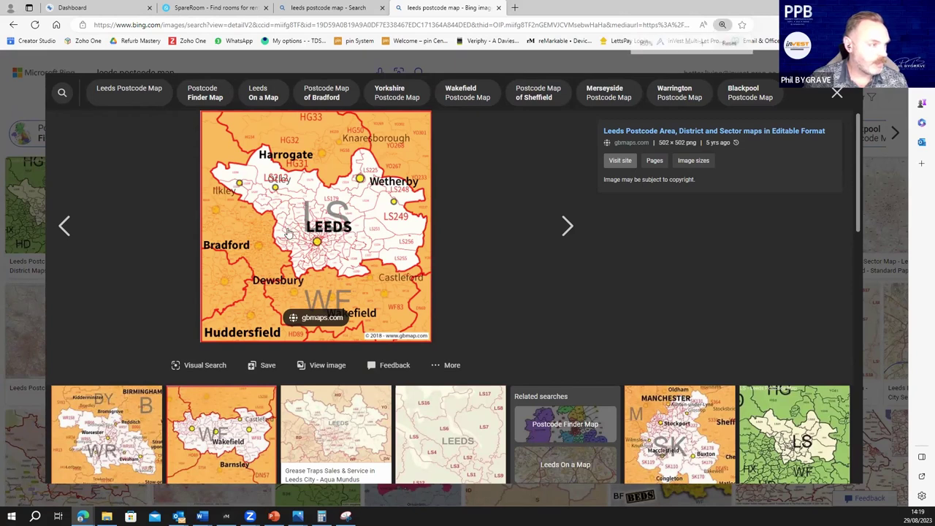
pyautogui.hotkey('ctrl', '-')
pyautogui.hotkey('ctrl', '-')
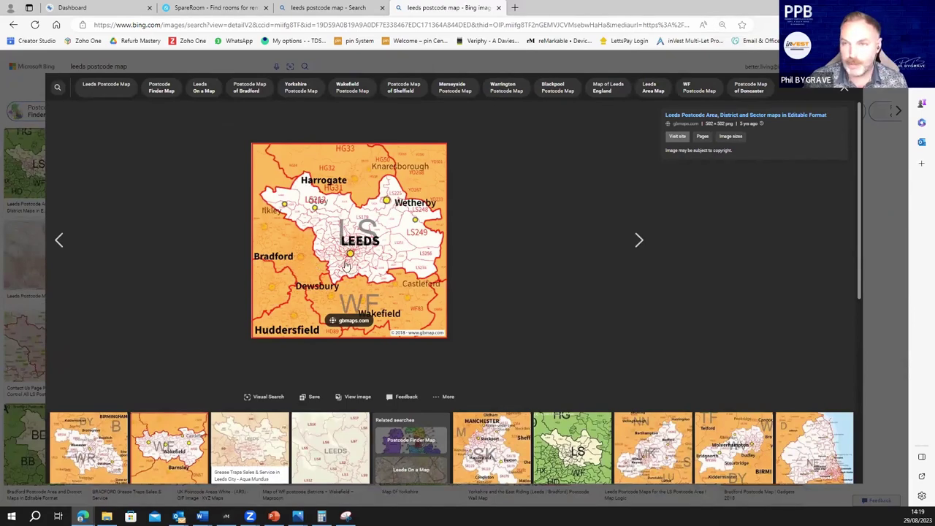
pyautogui.hotkey('ctrl', '+')
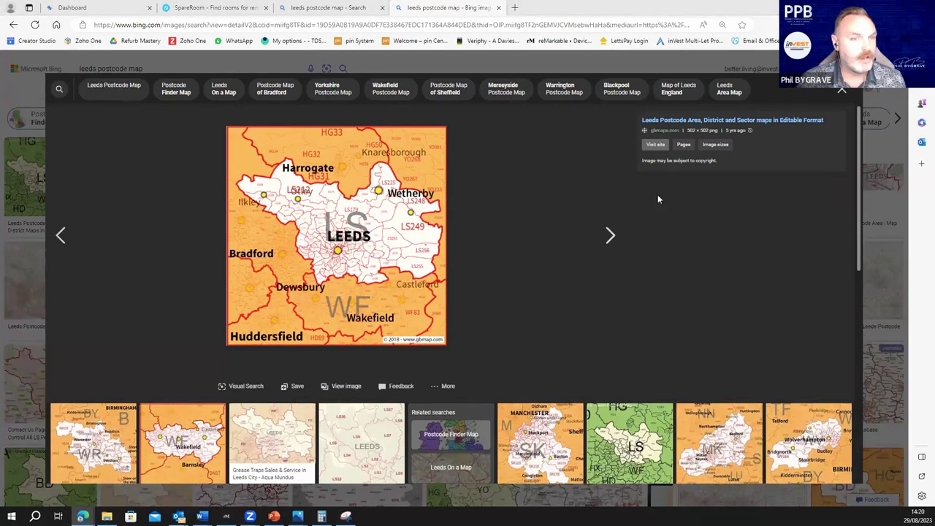
# Switch to Property Filter and start adding a new leads generator
pyautogui.click(109, 9)
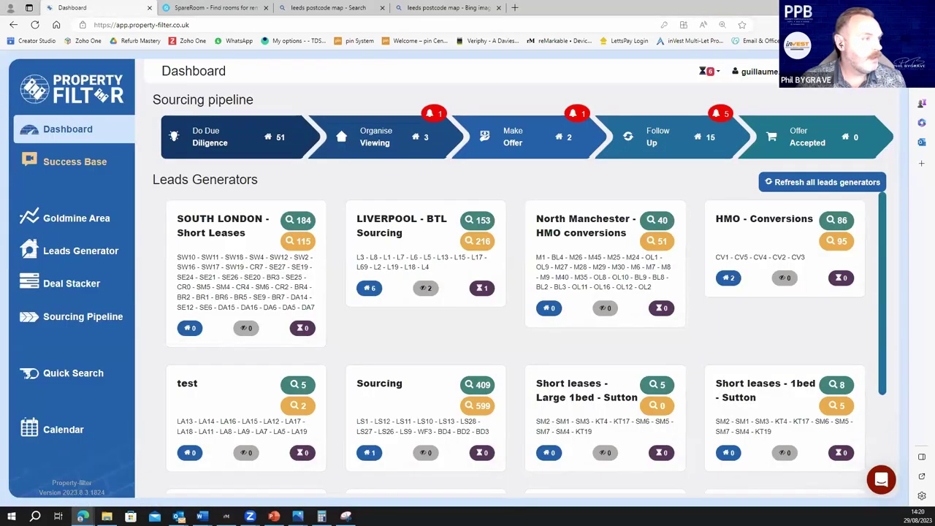
pyautogui.click(73, 252)
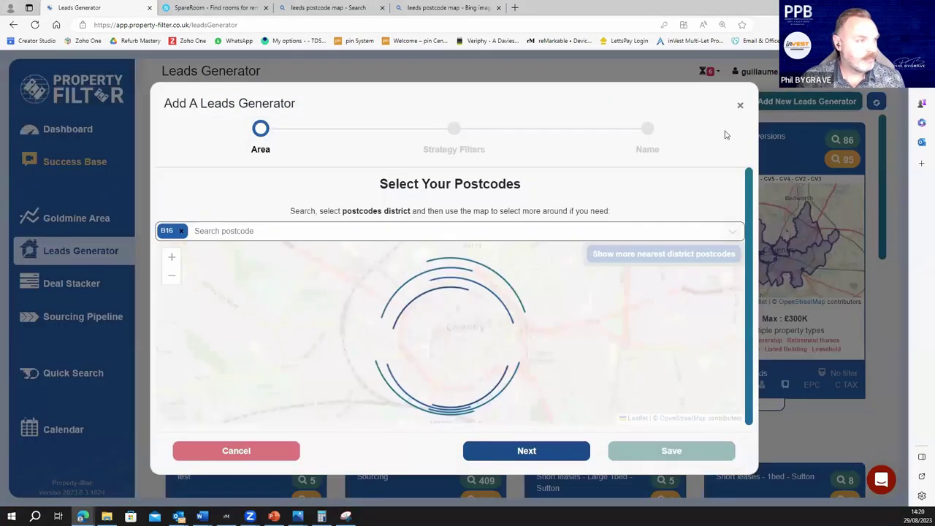
pyautogui.click(784, 106)
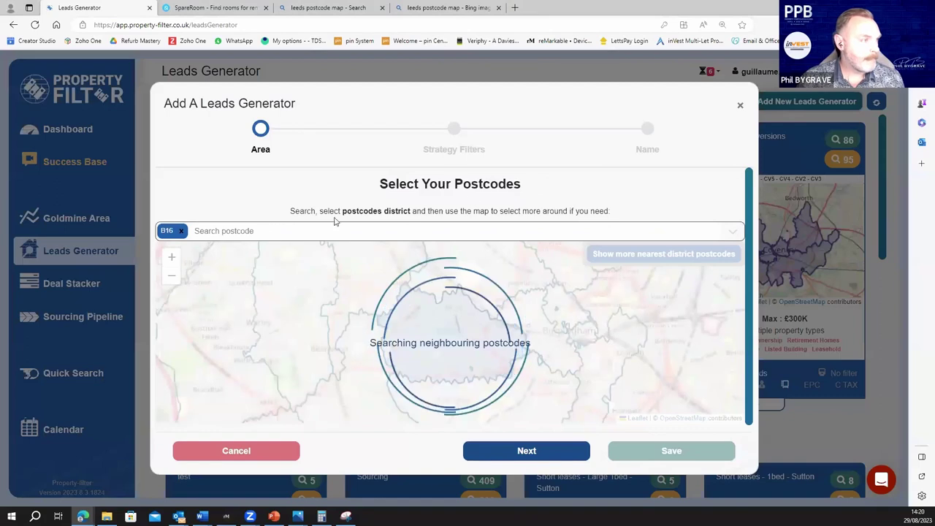
# Replace the preset B16 postcode with LS1 and keep the LS1 district selected on the map
pyautogui.click(182, 230)
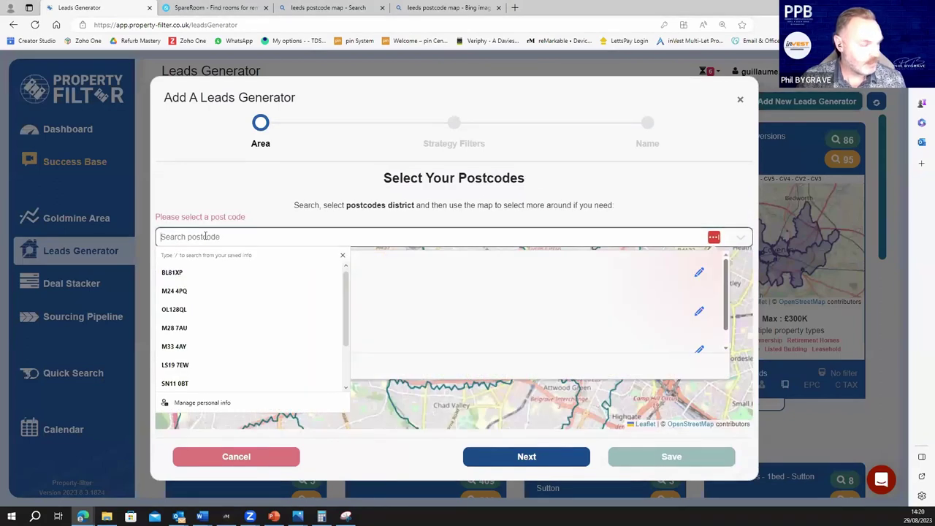
pyautogui.write('ls1')
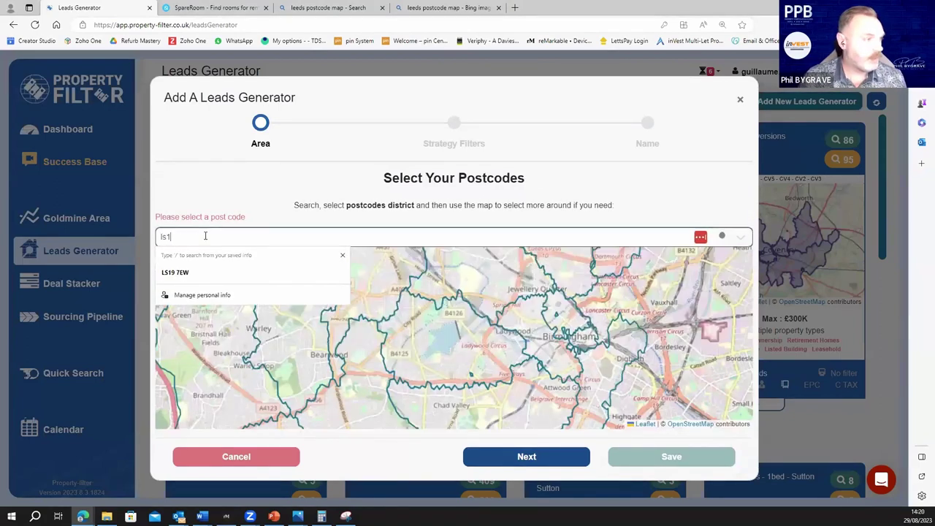
pyautogui.click(343, 256)
pyautogui.click(222, 256)
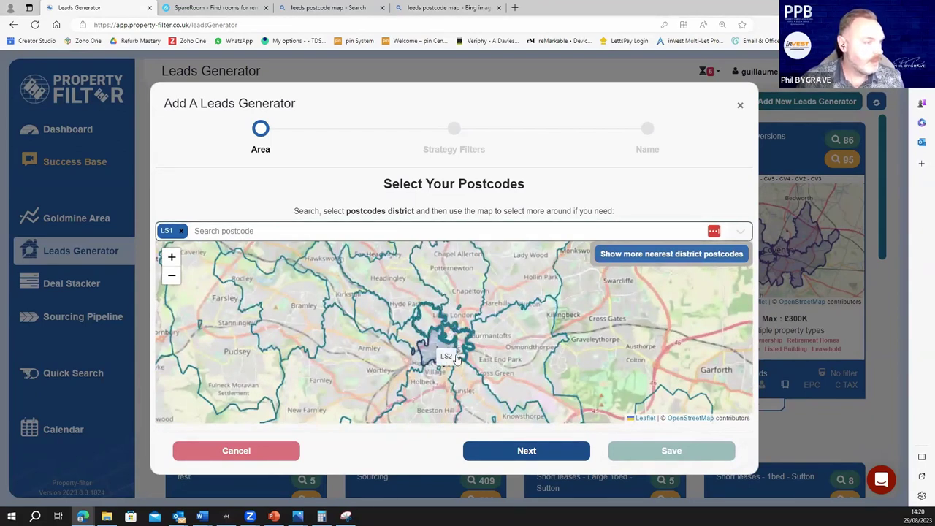
pyautogui.click(437, 353)
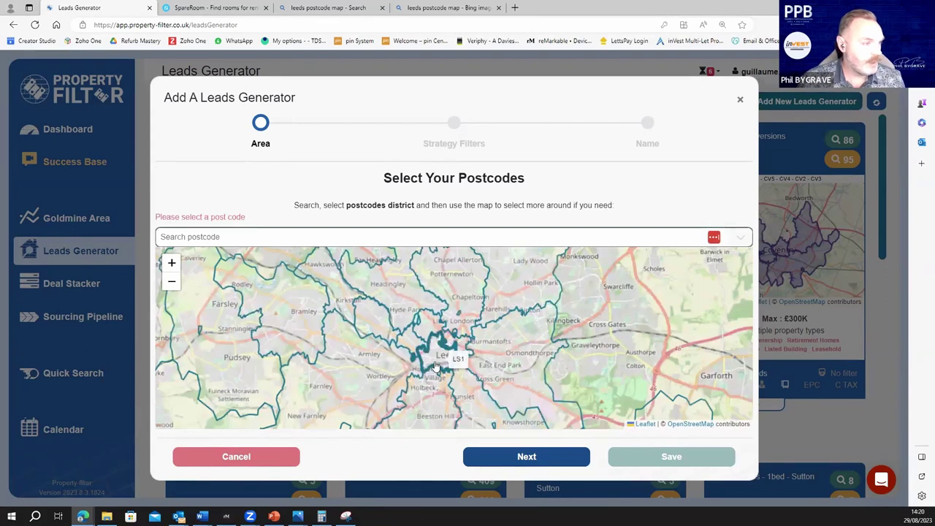
pyautogui.click(432, 366)
# Add the districts LS12, LS11, LS10, LS9, LS3, LS4 and LS2 around LS1 on the map
pyautogui.scroll(-1, 432, 384)
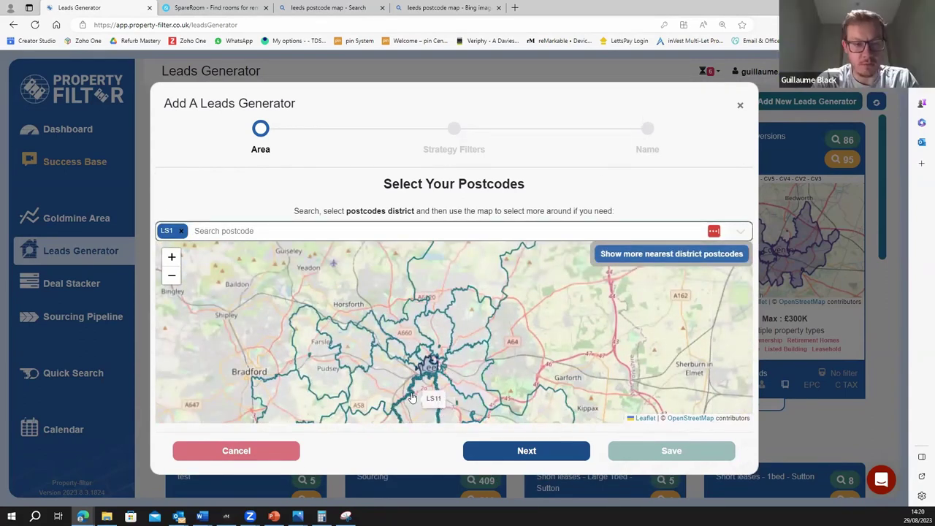
pyautogui.scroll(1, 413, 397)
pyautogui.scroll(1, 420, 393)
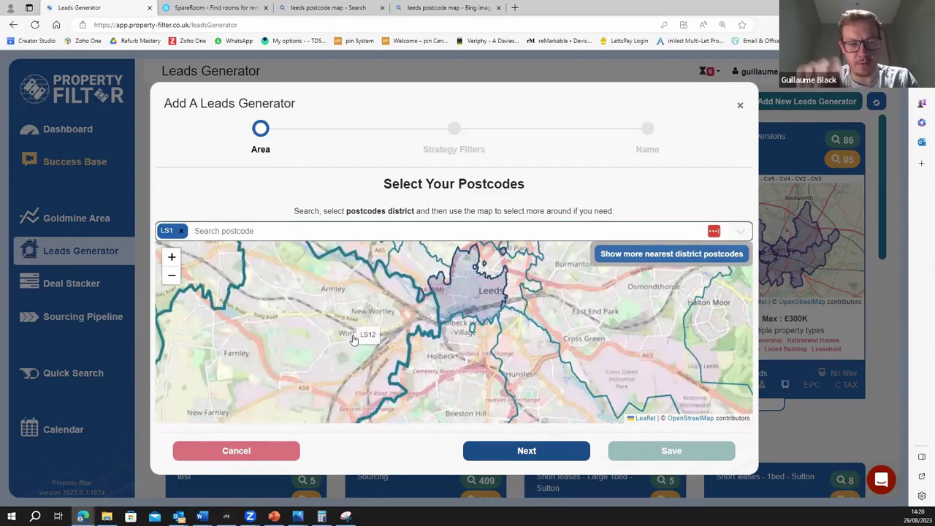
pyautogui.click(366, 333)
pyautogui.click(431, 376)
pyautogui.click(529, 372)
pyautogui.click(599, 330)
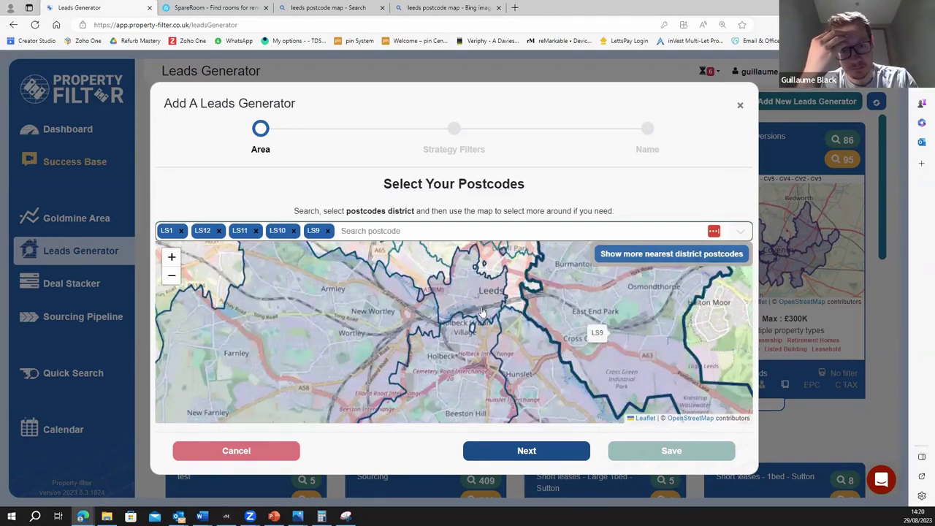
pyautogui.click(436, 272)
pyautogui.click(378, 260)
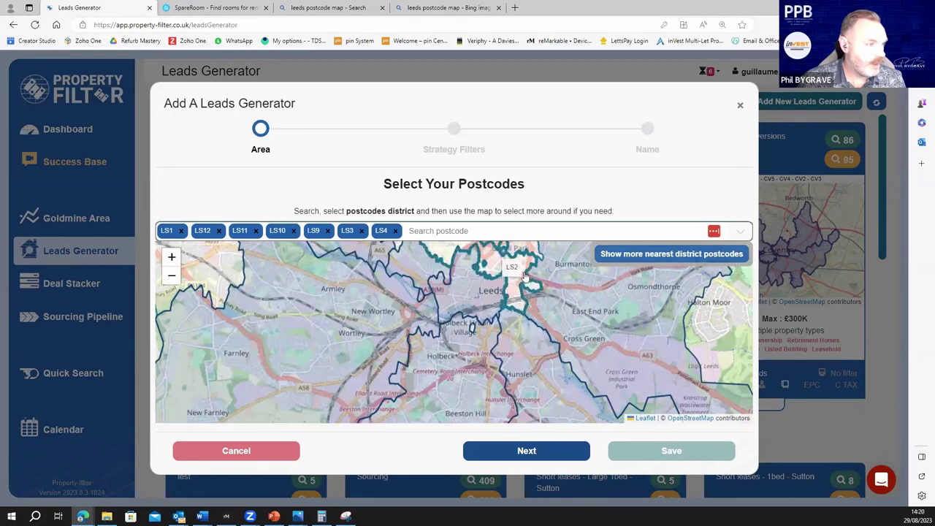
pyautogui.click(511, 286)
# Add the outer districts LS27, BD11, BD4, LS26 and LS28 to the selected area on the map
pyautogui.scroll(-2, 618, 346)
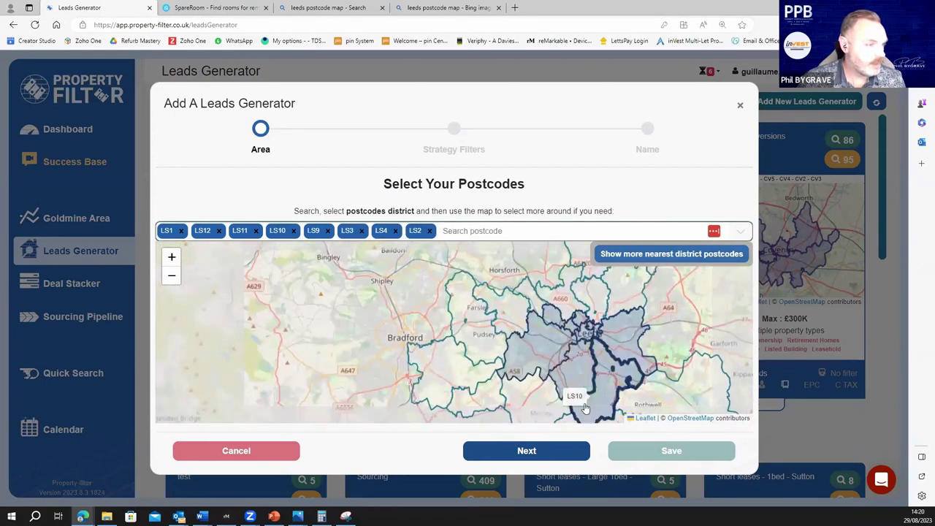
pyautogui.click(550, 411)
pyautogui.click(475, 394)
pyautogui.click(438, 358)
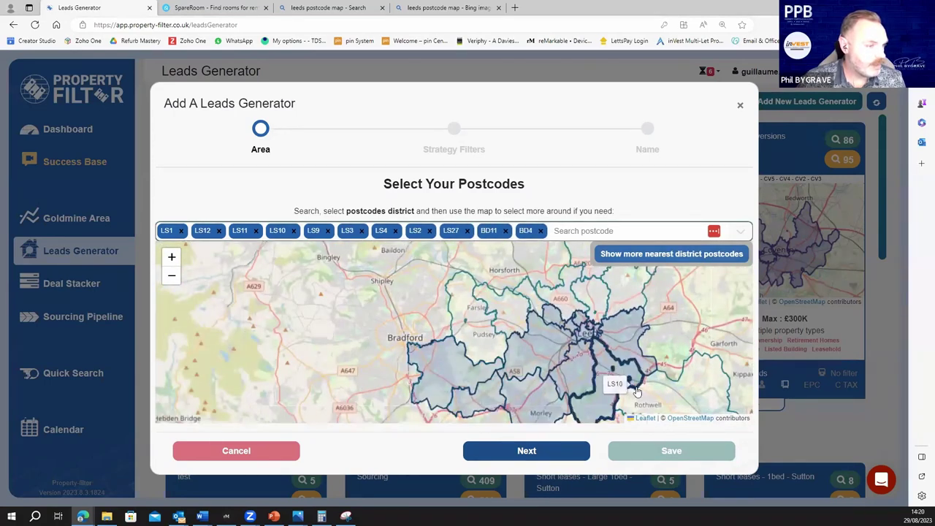
pyautogui.click(614, 387)
pyautogui.click(468, 335)
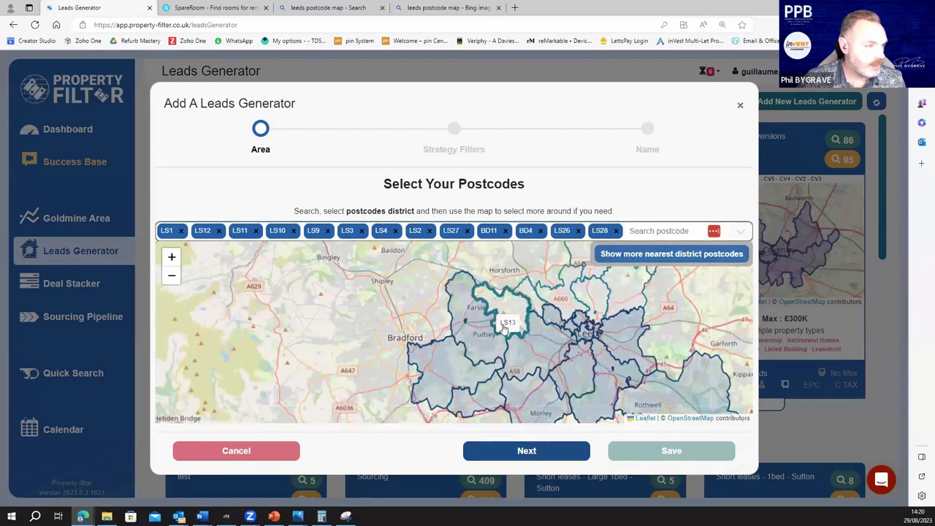
# Add the northern Leeds districts LS7, LS6 and LS8 to the selected area on the map
pyautogui.scroll(1, 718, 356)
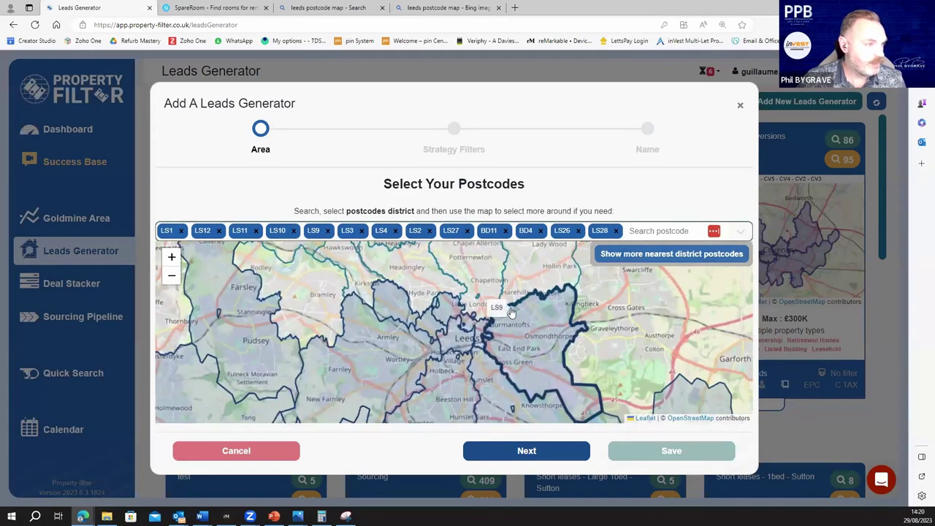
pyautogui.scroll(-1, 500, 294)
pyautogui.click(486, 289)
pyautogui.click(450, 281)
pyautogui.click(515, 288)
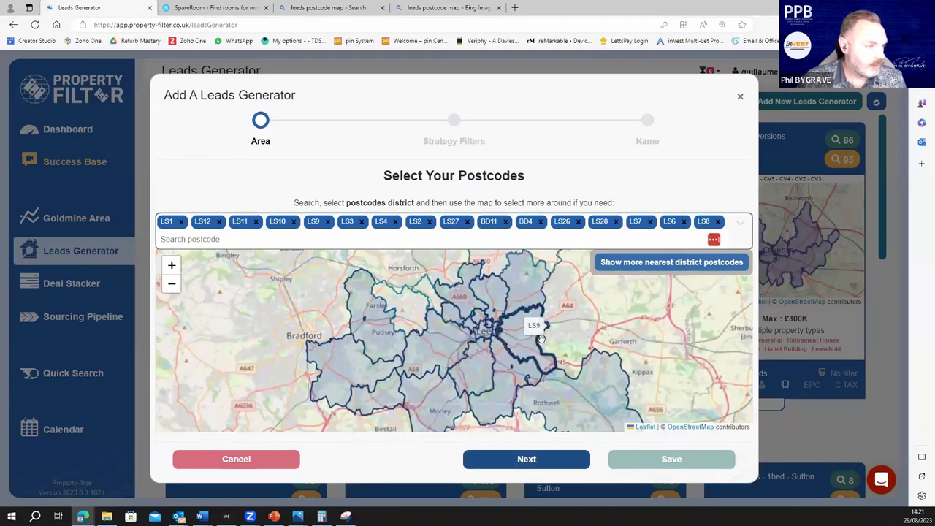
# Accept the selected area and proceed to naming the leads generator without choosing a filter template
pyautogui.click(526, 459)
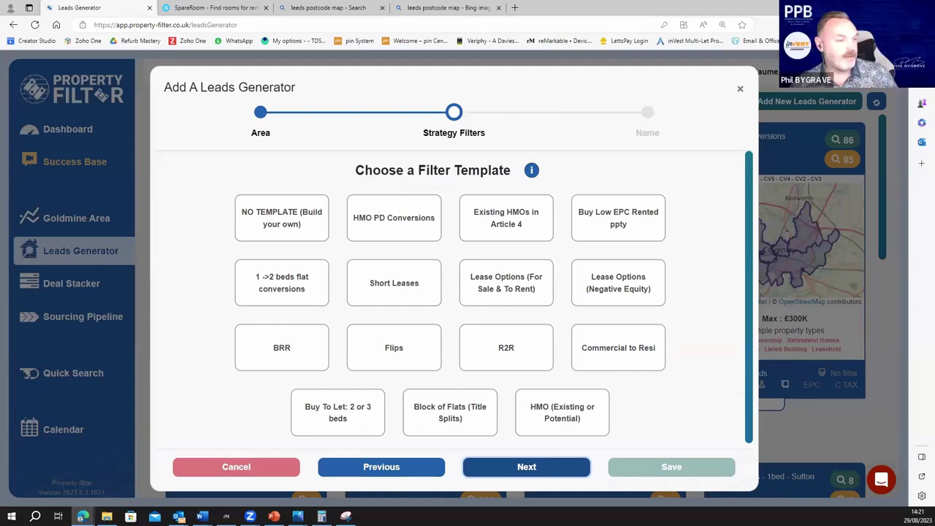
pyautogui.click(545, 473)
pyautogui.click(364, 314)
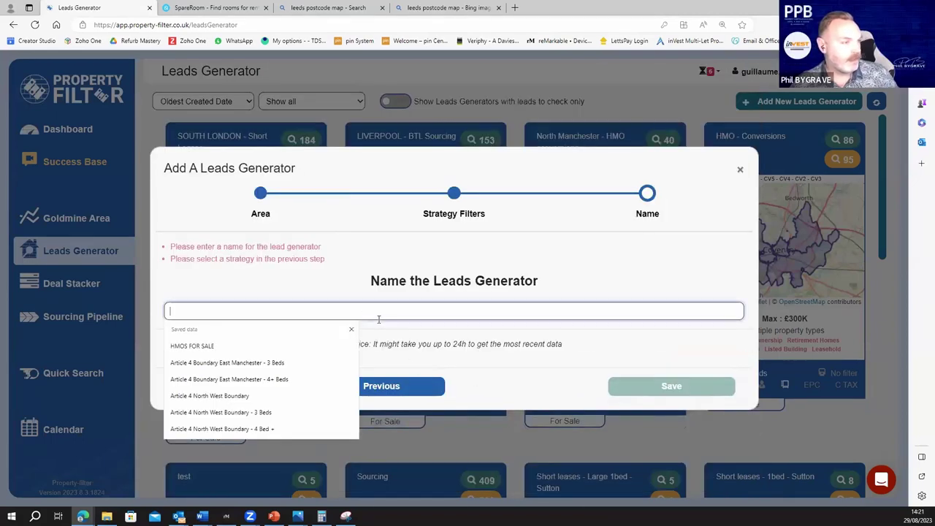
pyautogui.write('hmopOTENTIAL cOl')
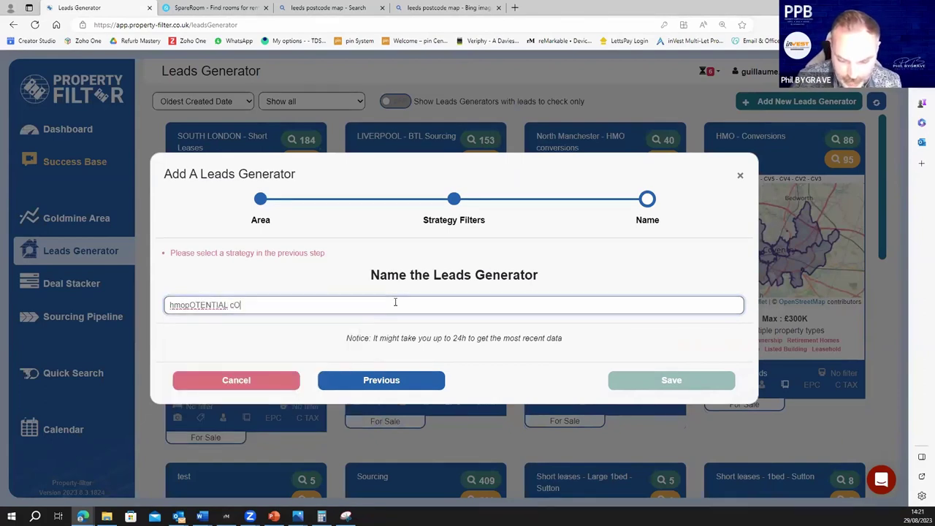
pyautogui.write('lVING lEEDS')
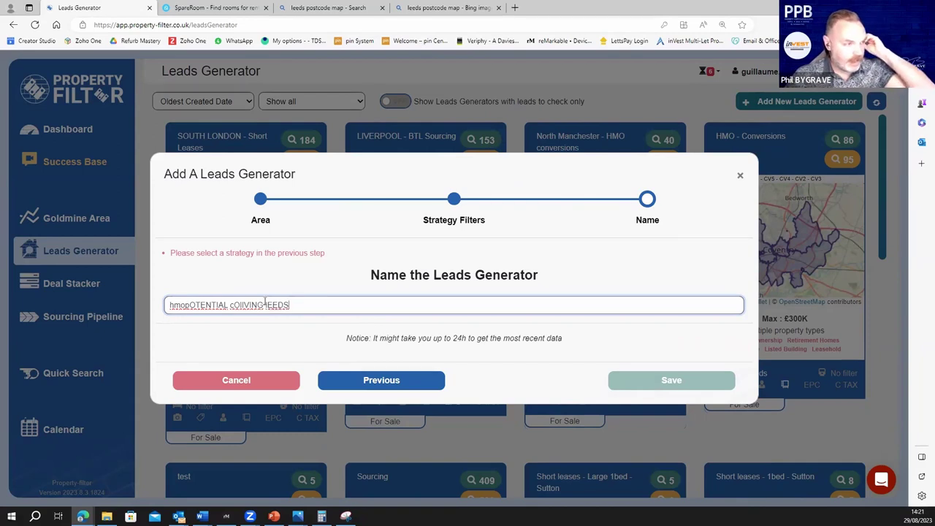
pyautogui.hotkey('ctrl', 'a')
pyautogui.press('BackSpace')
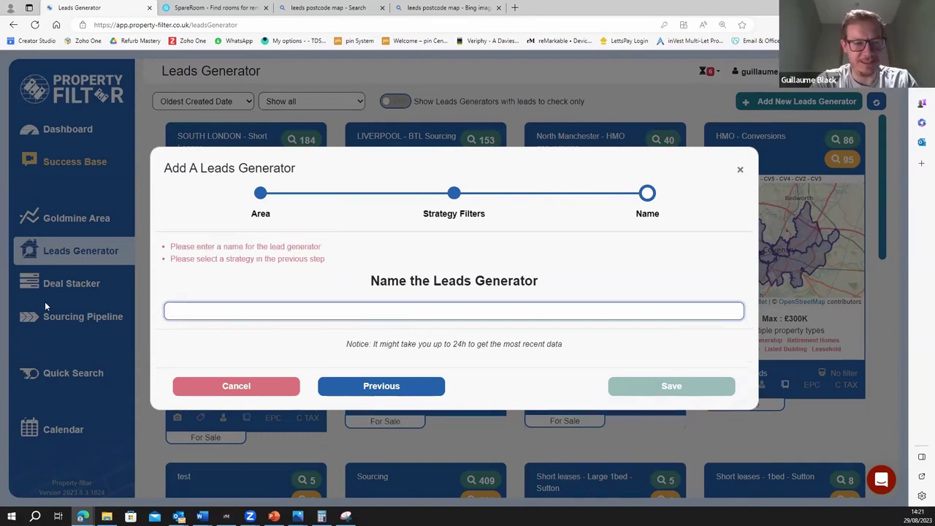
# Name the leads generator "HMO Potential CoLiving LEEDS"
pyautogui.write('HMO P(otential CoLiving LEEDS')
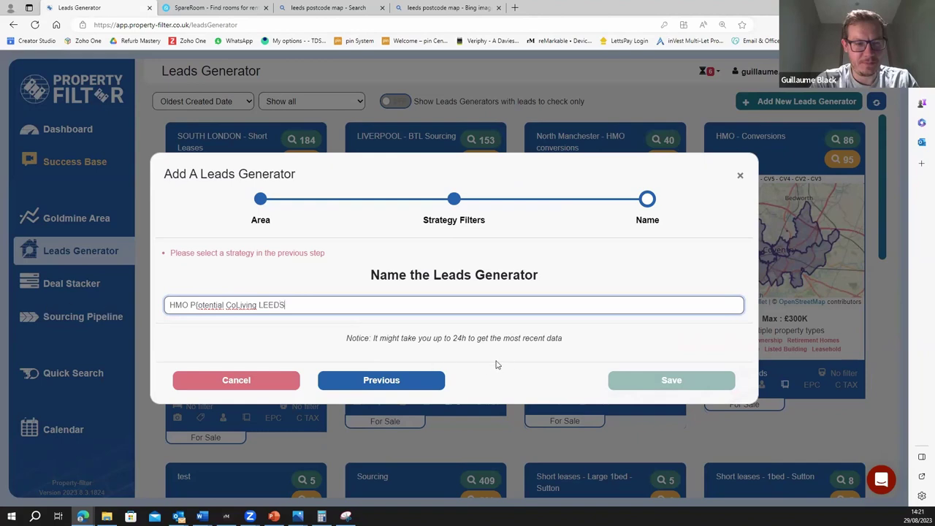
pyautogui.click(651, 383)
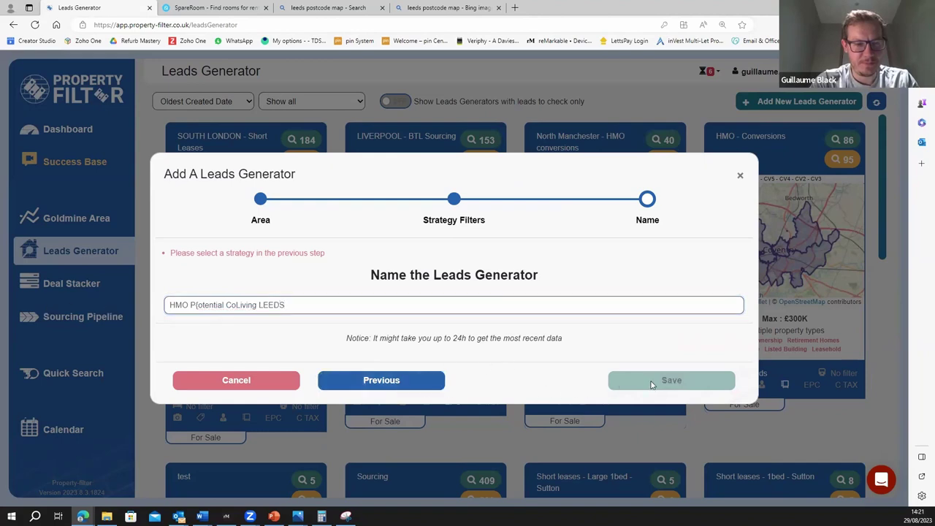
pyautogui.click(199, 304)
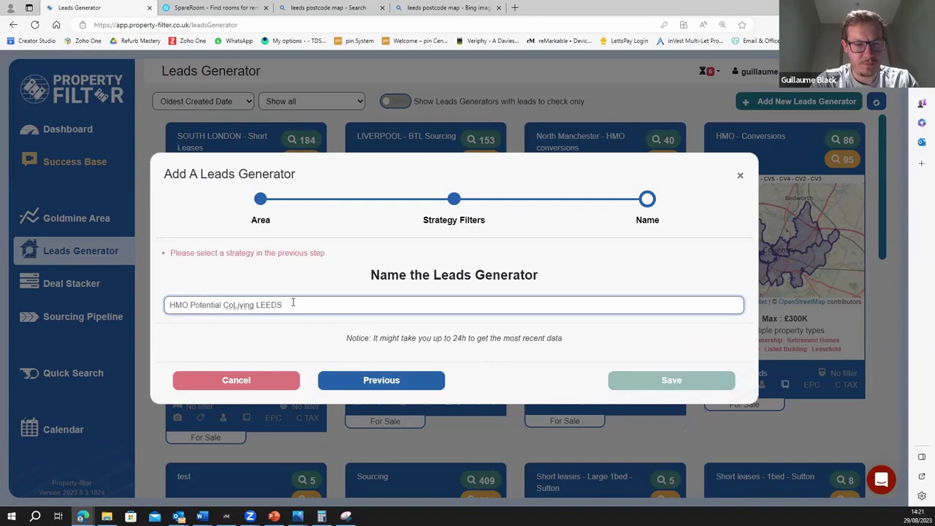
# Go back to the strategy filters, choose "NO TEMPLATE (Build your own)" and save the leads generator
pyautogui.click(369, 380)
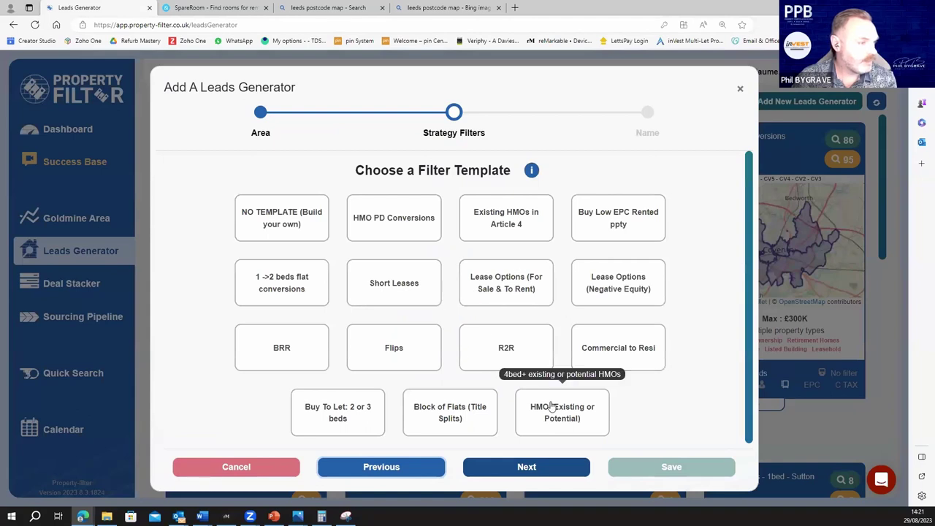
pyautogui.click(263, 224)
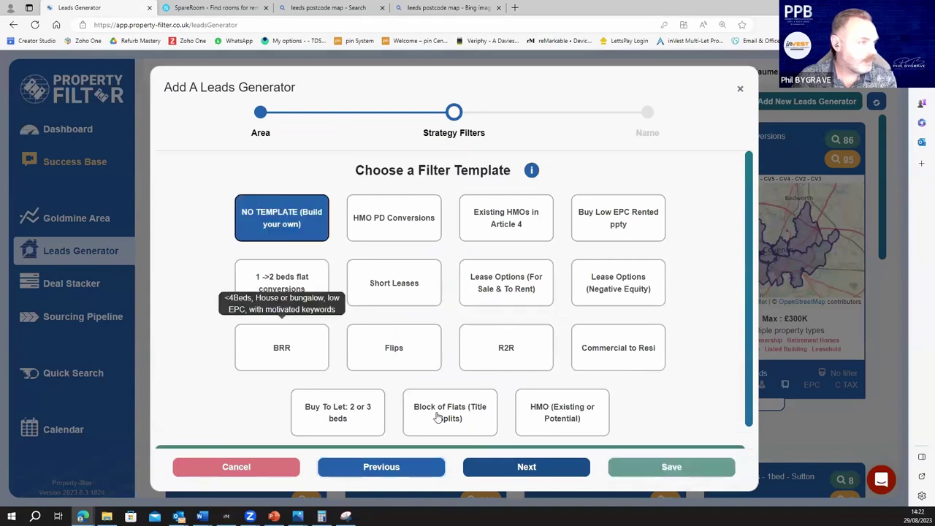
pyautogui.click(559, 474)
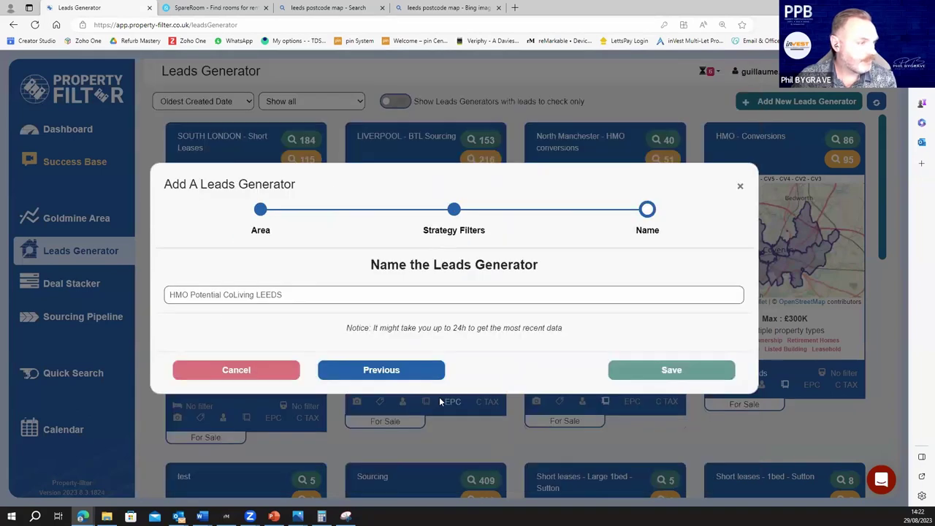
pyautogui.click(688, 371)
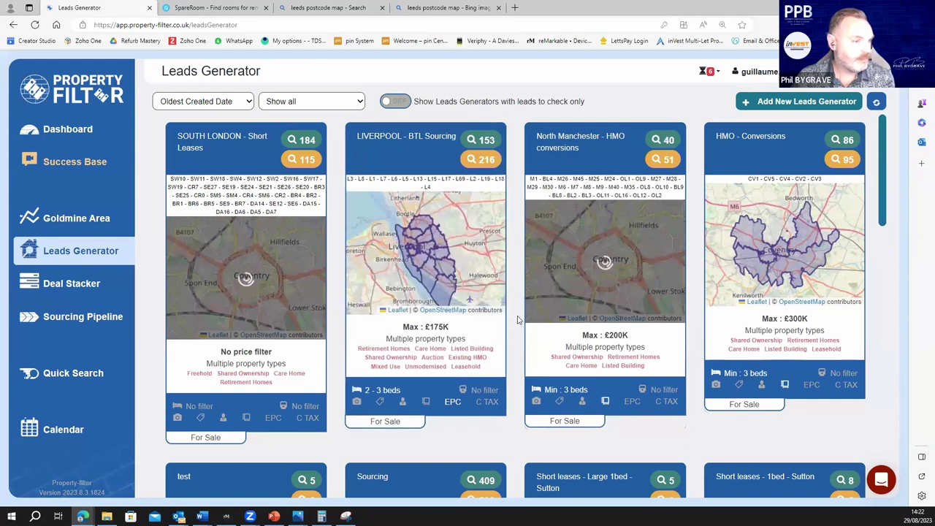
# Locate the new "HMO Potential CoLiving LEEDS" card among the leads generators
pyautogui.scroll(-2, 620, 354)
pyautogui.scroll(-2, 897, 264)
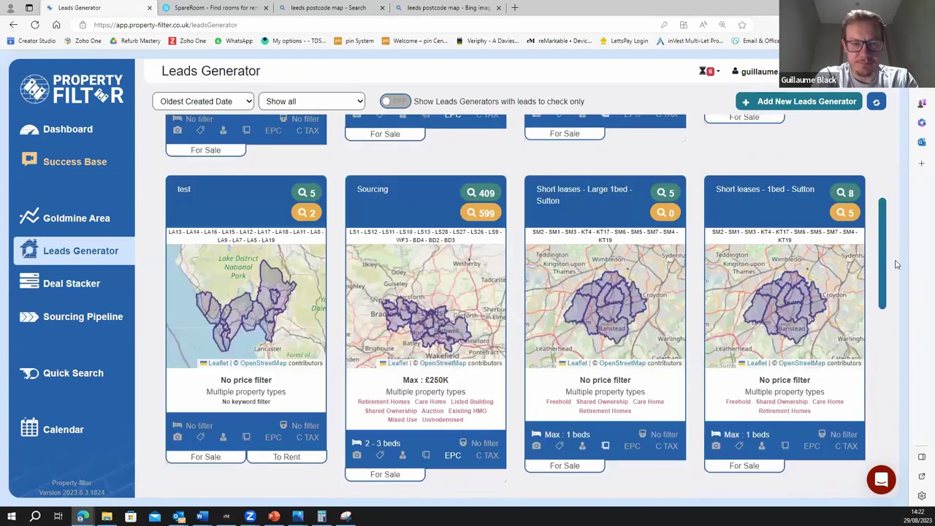
pyautogui.scroll(-8, 880, 274)
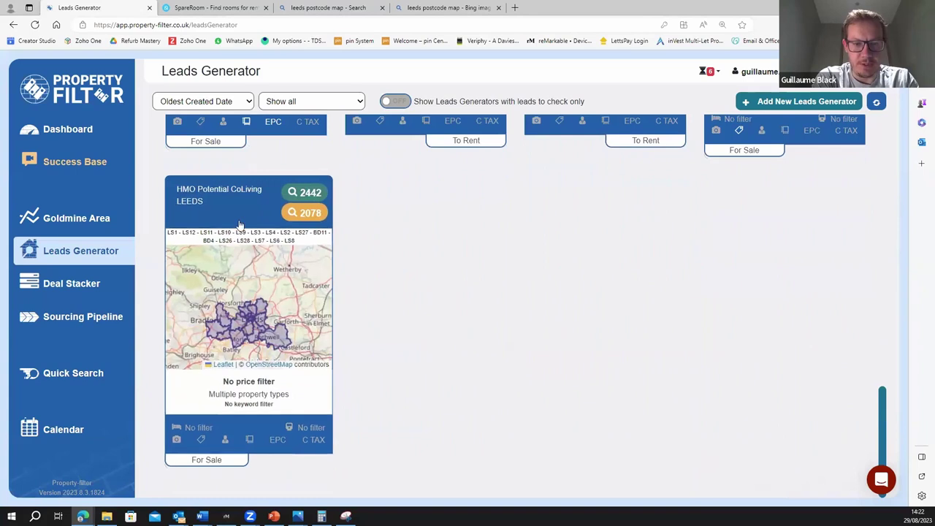
# Edit the "HMO Potential CoLiving LEEDS" leads generator, keep its area and enable the advanced filters among the strategy filters
pyautogui.moveTo(237, 217)
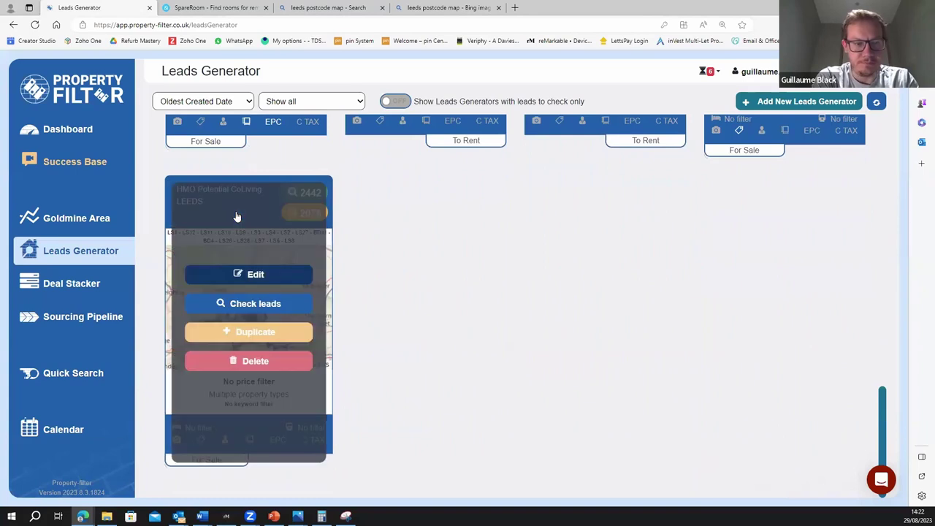
pyautogui.click(269, 277)
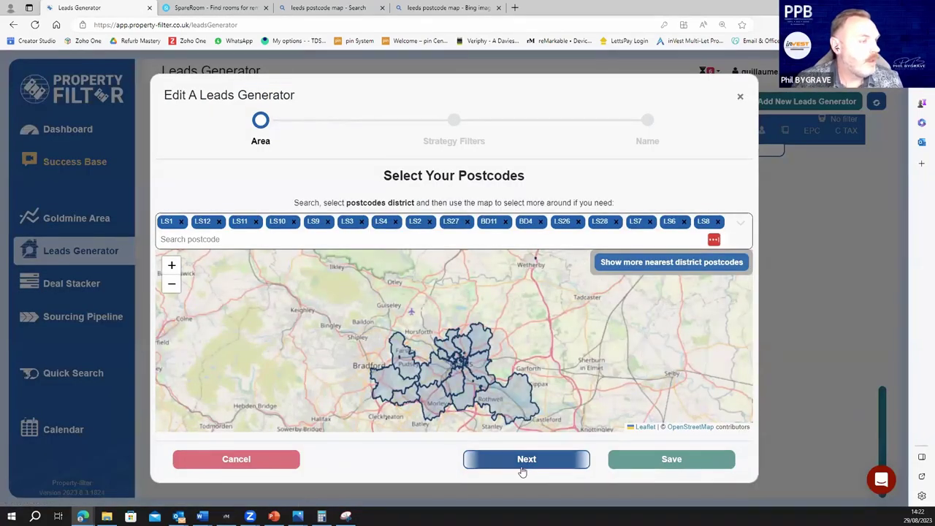
pyautogui.click(526, 460)
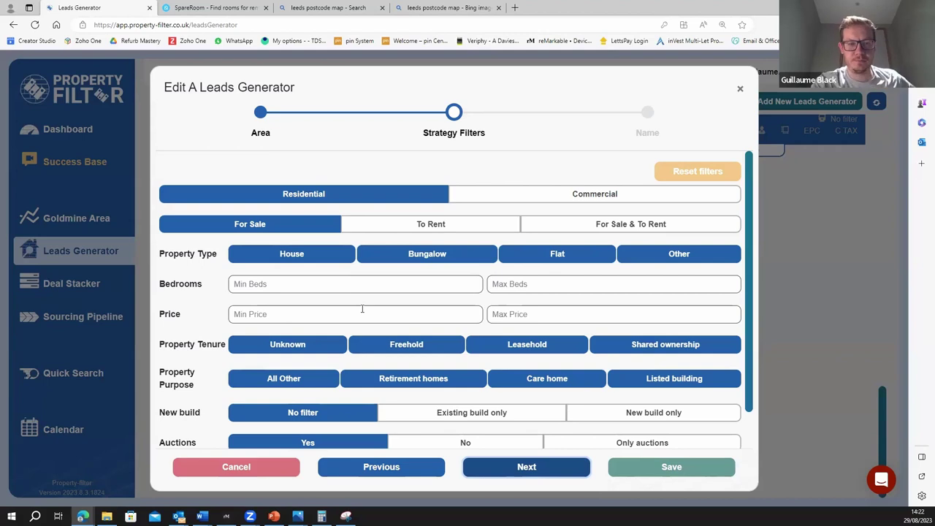
pyautogui.scroll(-2, 362, 309)
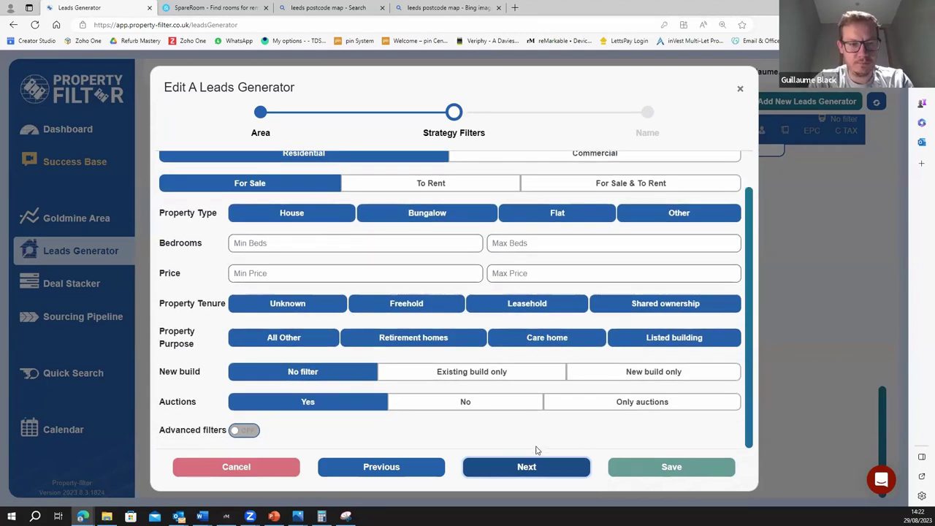
pyautogui.click(250, 432)
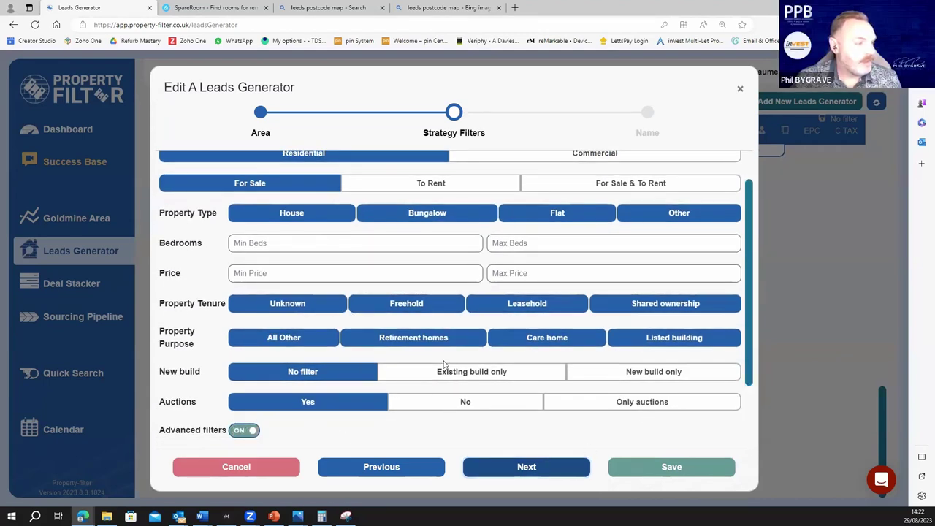
pyautogui.scroll(-3, 444, 364)
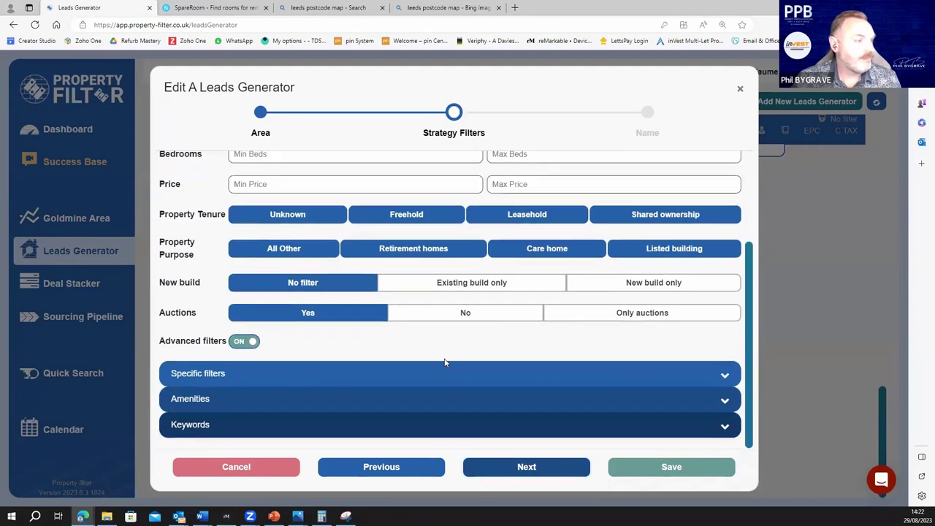
# Set the surface area in the specific filters to a minimum of 100 m² and a maximum of 125 m²
pyautogui.click(685, 375)
pyautogui.scroll(-6, 593, 314)
pyautogui.click(306, 265)
pyautogui.write('100')
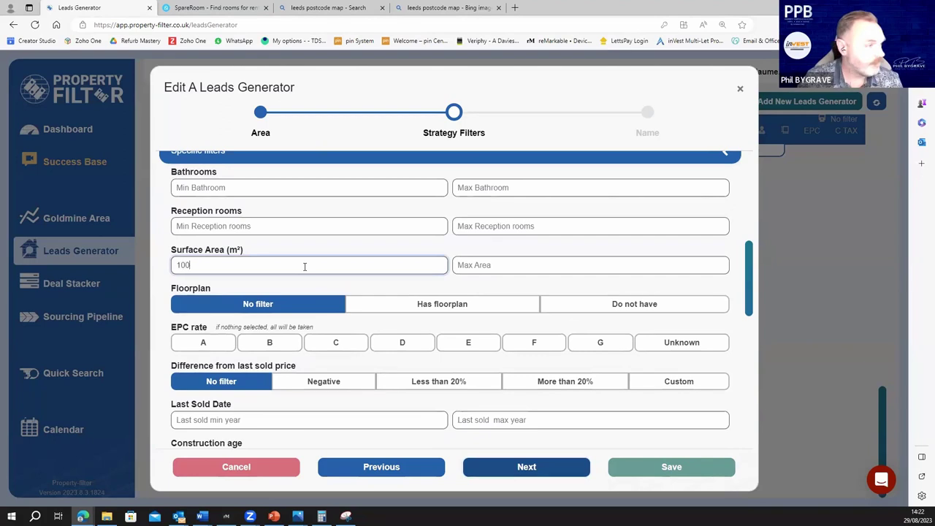
pyautogui.click(491, 266)
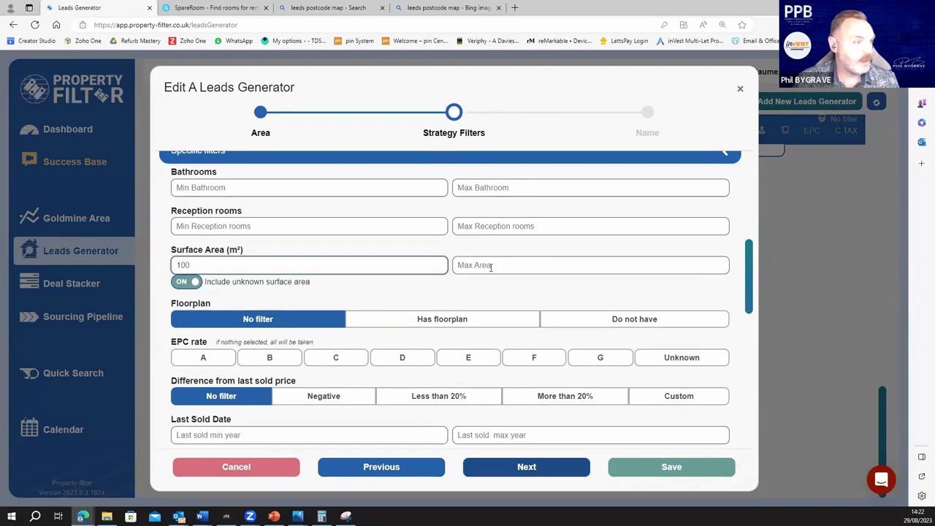
pyautogui.write('15')
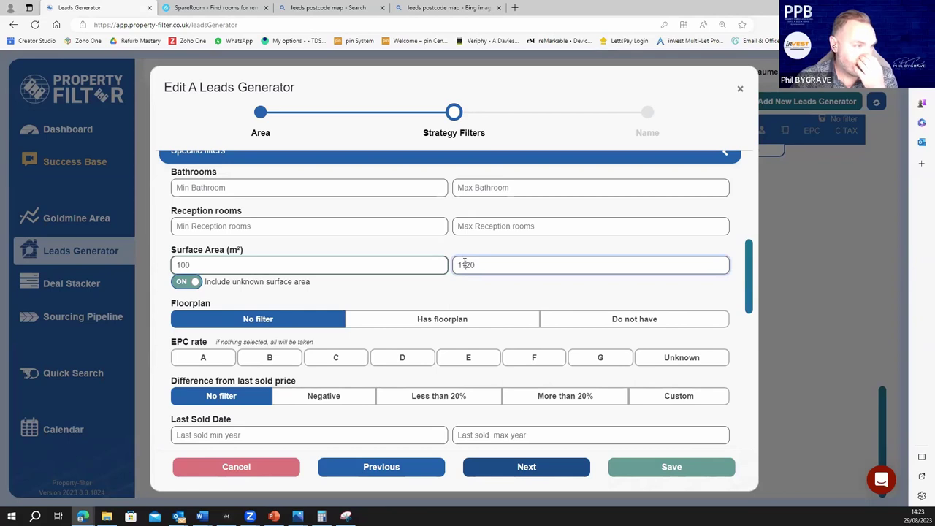
pyautogui.press('BackSpace')
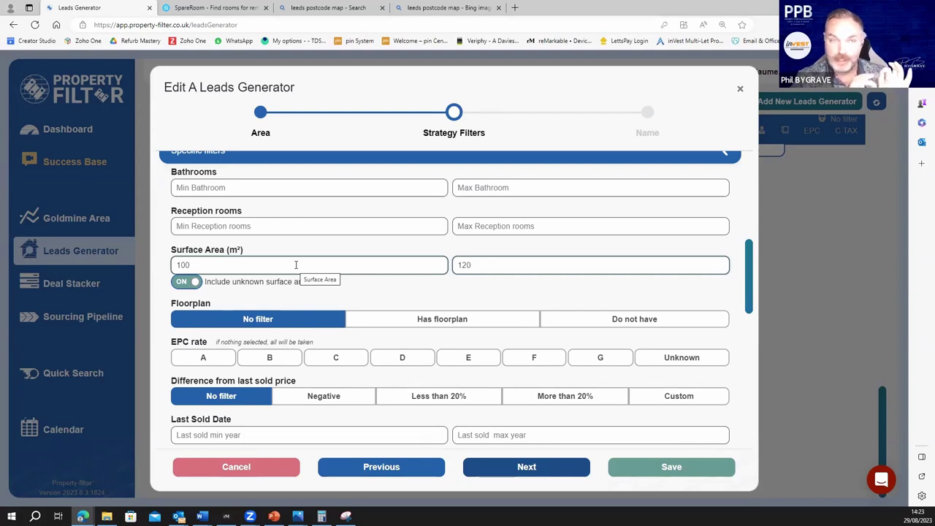
pyautogui.click(478, 263)
pyautogui.press('BackSpace')
pyautogui.write('5')
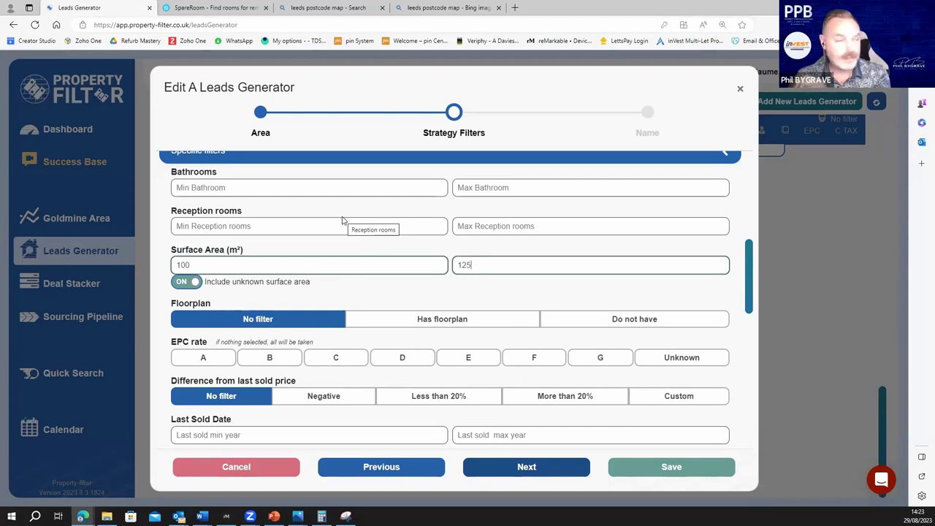
# Exclude properties with an unknown surface area from the surface area filter
pyautogui.click(304, 285)
pyautogui.click(177, 285)
pyautogui.scroll(-1, 363, 287)
pyautogui.click(179, 240)
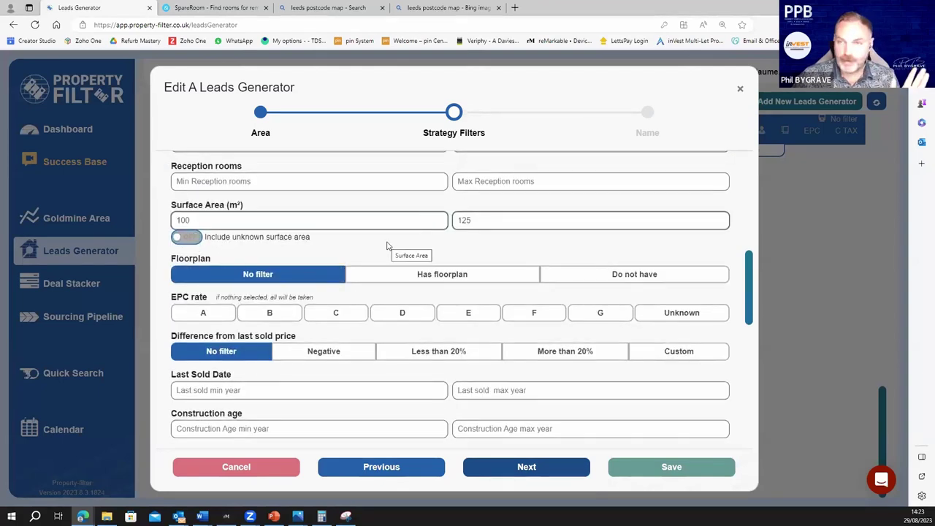
# Set the maximum price to 190000 and leave the minimum price empty
pyautogui.scroll(-1, 382, 249)
pyautogui.scroll(-6, 381, 250)
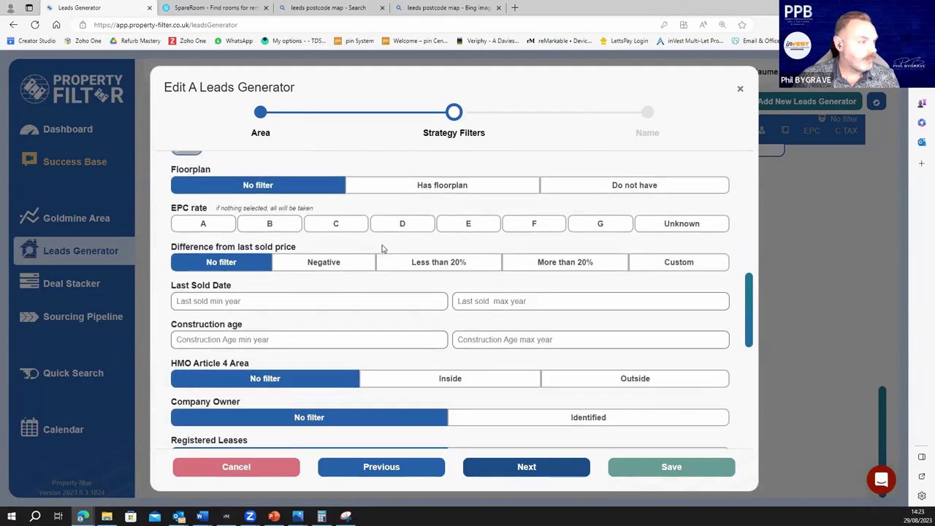
pyautogui.scroll(8, 381, 250)
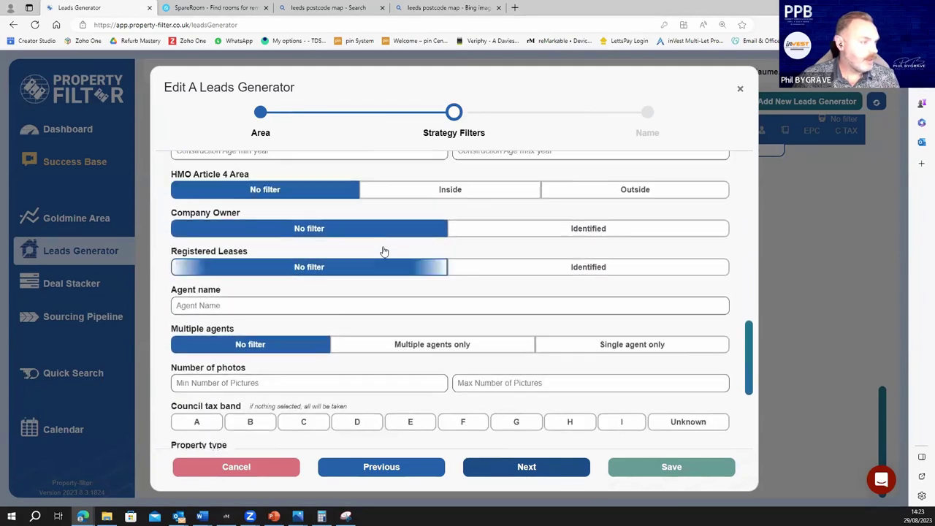
pyautogui.scroll(5, 396, 251)
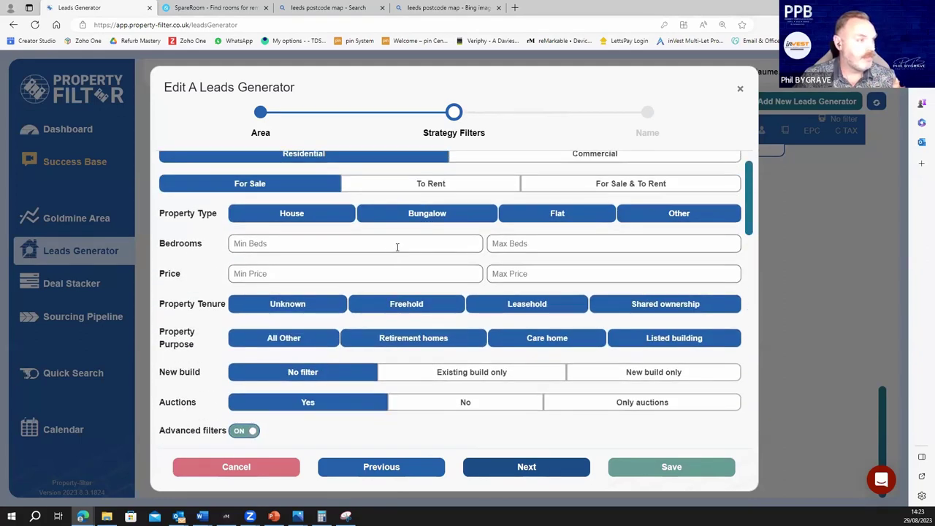
pyautogui.scroll(1, 377, 246)
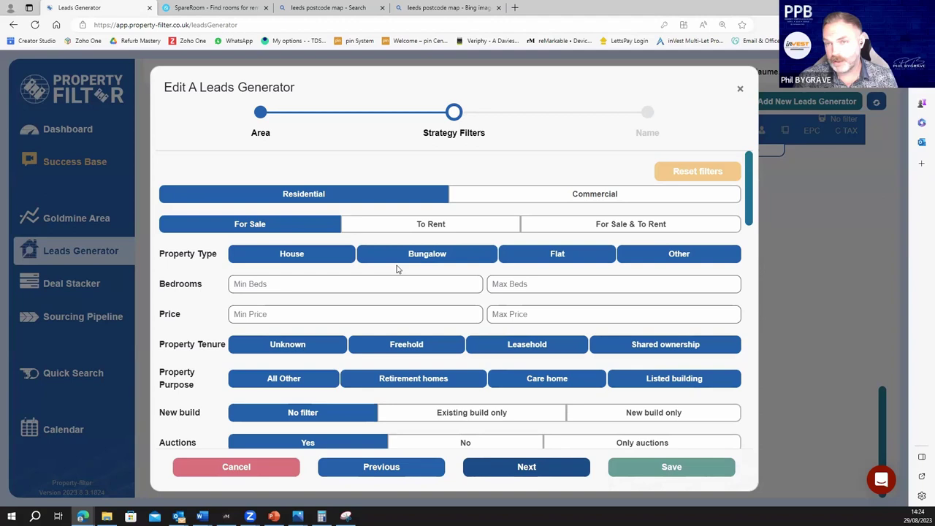
pyautogui.scroll(-1, 396, 269)
pyautogui.click(319, 271)
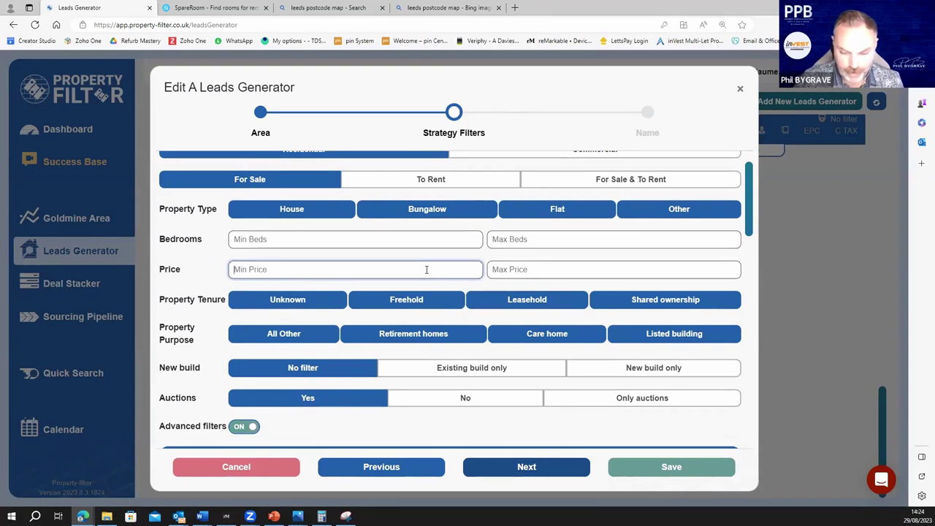
pyautogui.click(536, 272)
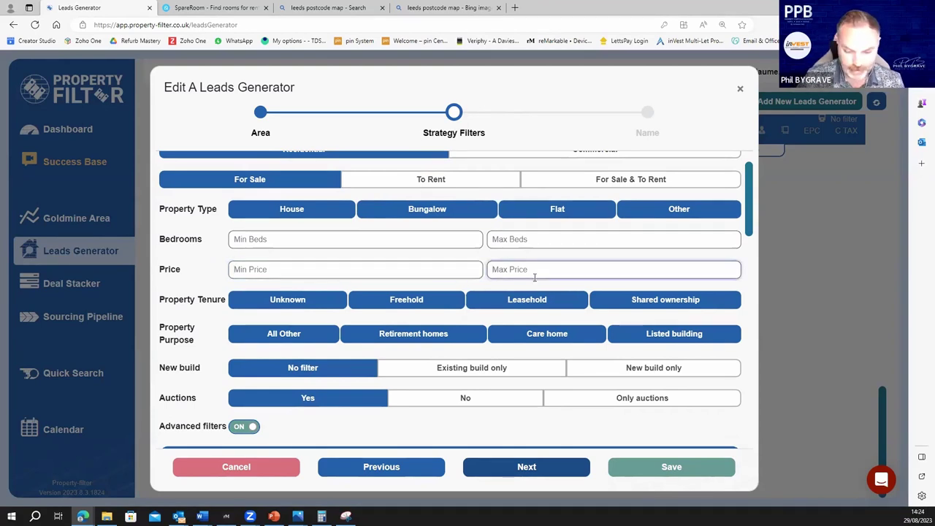
pyautogui.write('190000')
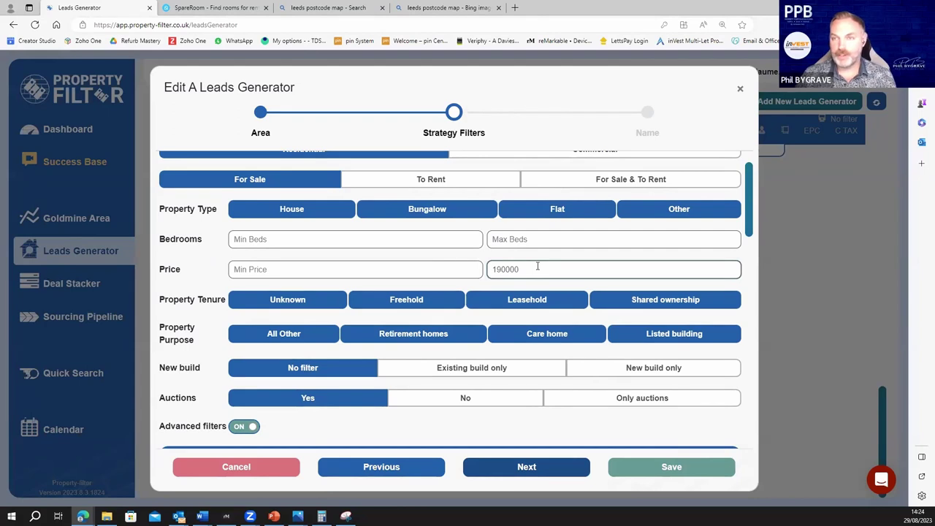
pyautogui.click(537, 468)
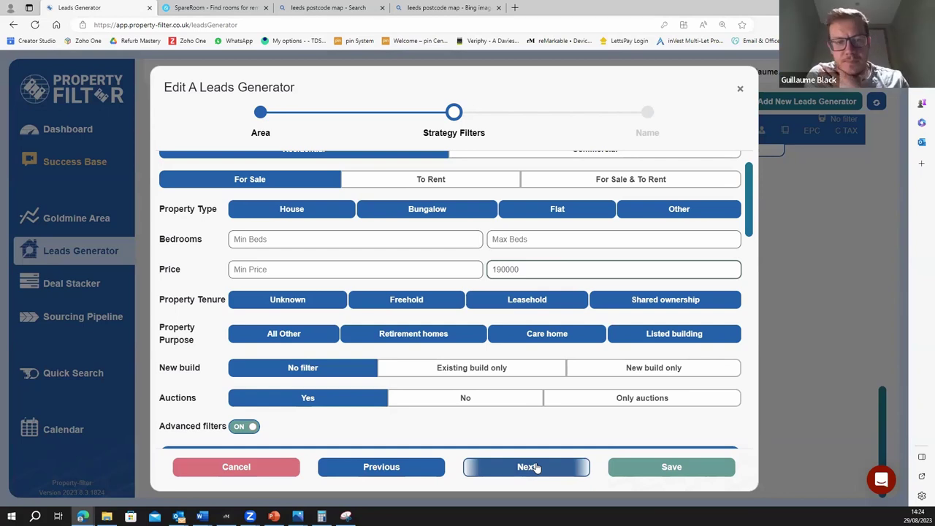
pyautogui.click(564, 213)
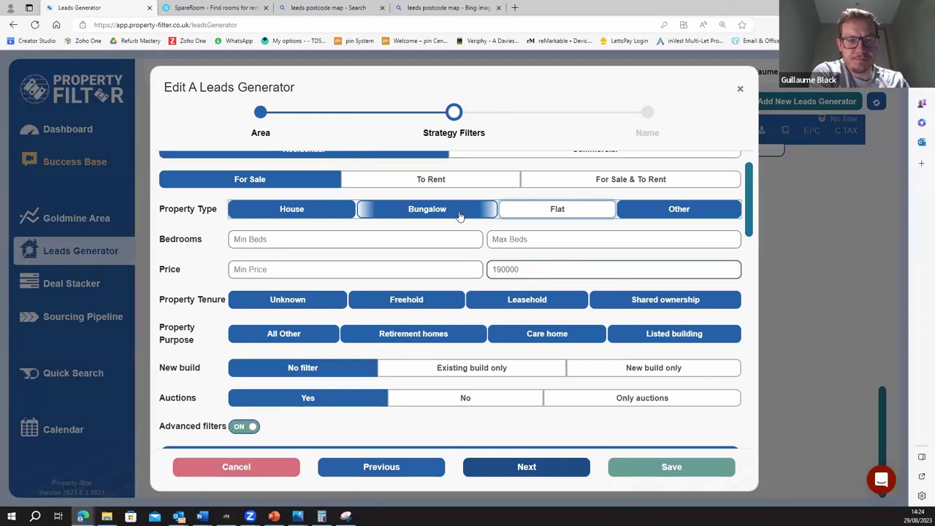
pyautogui.click(573, 217)
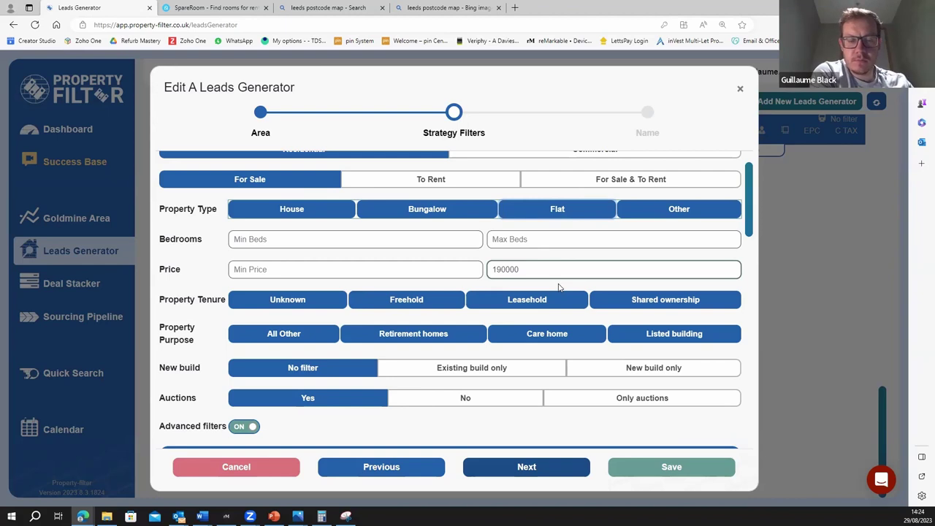
# Accept the strategy filters, keep the existing name and save the edited leads generator
pyautogui.click(543, 475)
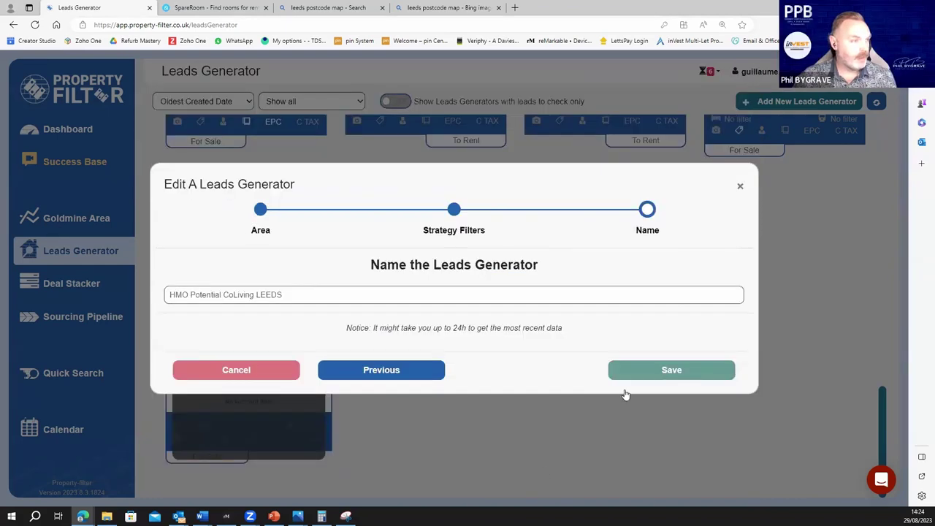
pyautogui.click(656, 371)
pyautogui.click(633, 317)
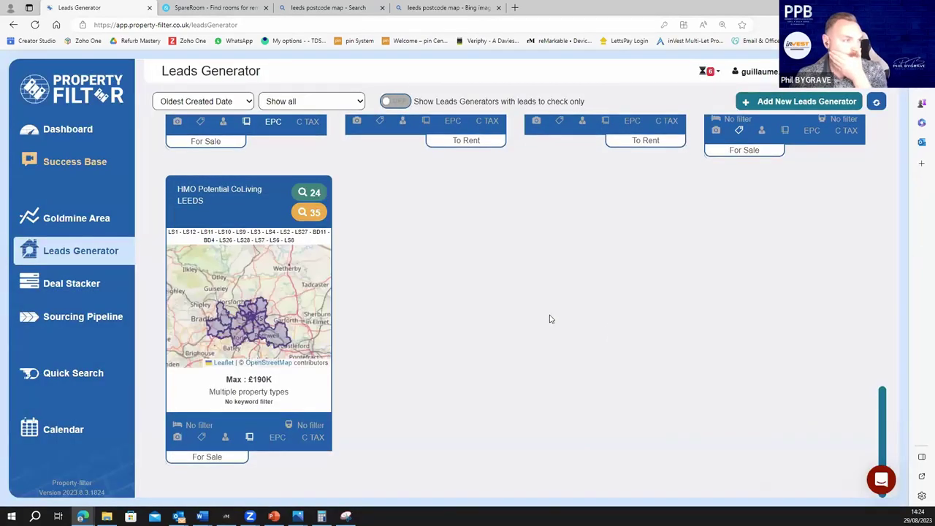
# Check the leads of the "HMO Potential CoLiving LEEDS" generator and look over the Back & Reduced results
pyautogui.click(255, 207)
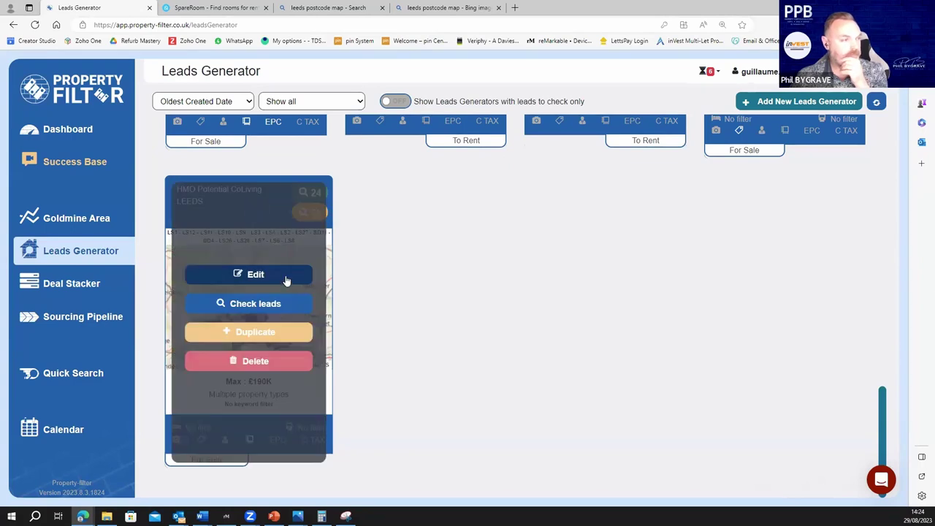
pyautogui.click(288, 305)
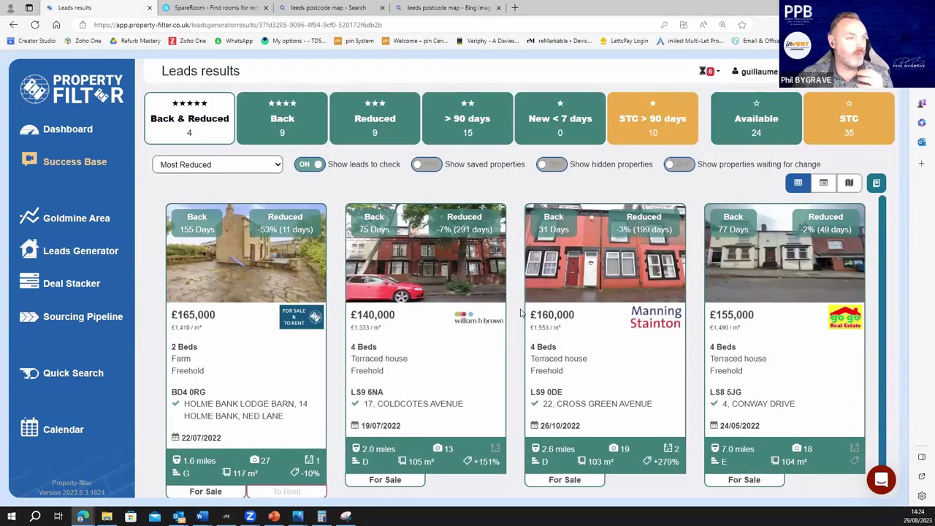
pyautogui.scroll(-1, 521, 312)
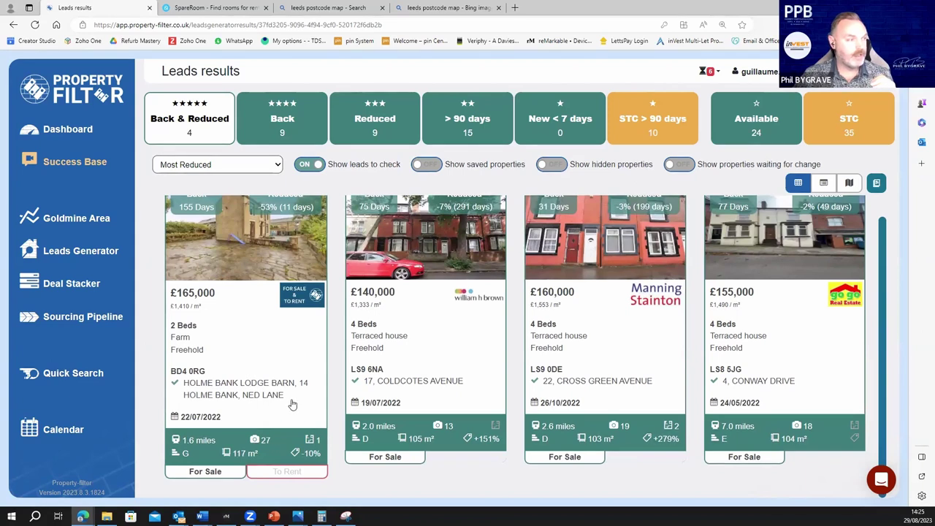
pyautogui.scroll(1, 292, 404)
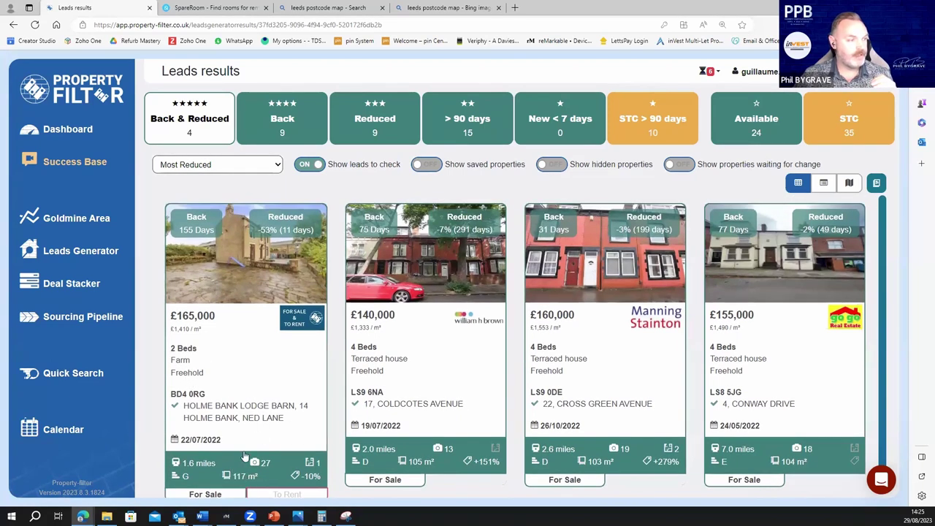
# Examine the price and status history in the details of the £165,000 two-bed farm, and return to the leads results
pyautogui.click(223, 332)
pyautogui.click(241, 330)
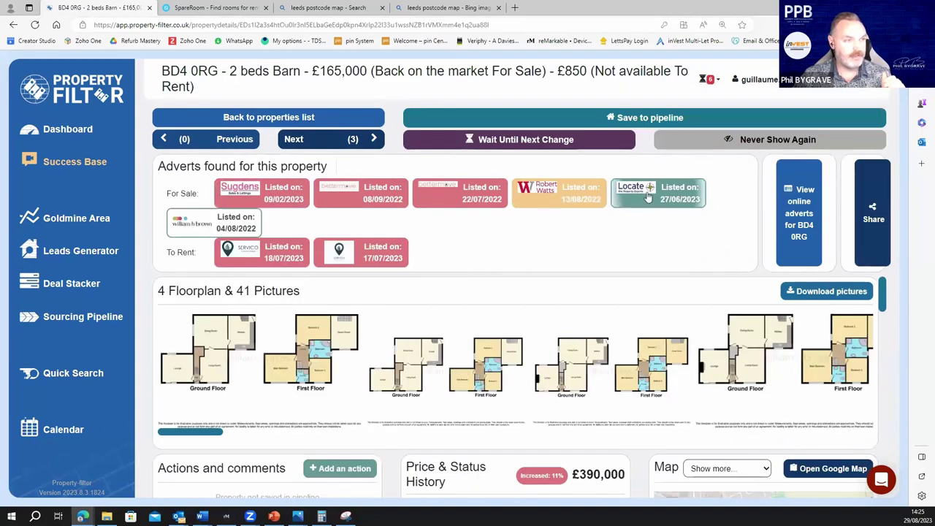
pyautogui.scroll(-3, 571, 341)
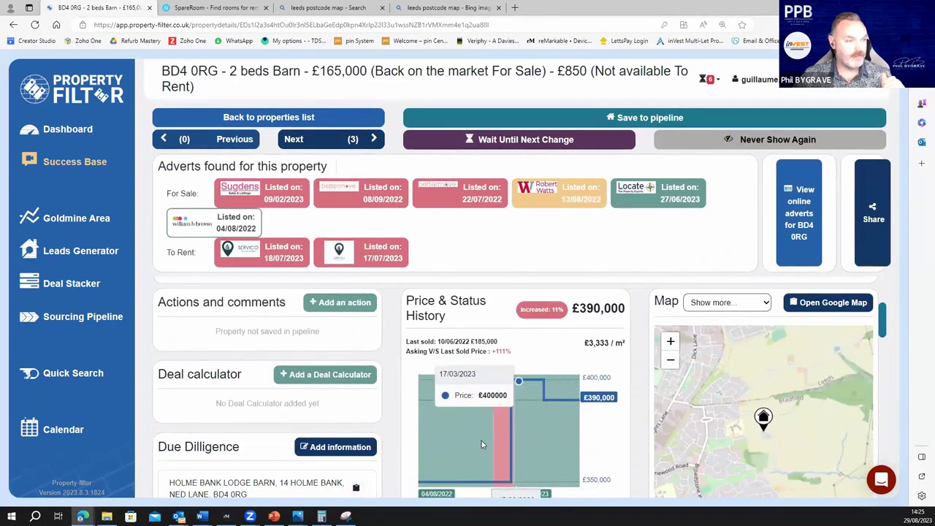
pyautogui.doubleClick(612, 309)
pyautogui.scroll(-2, 518, 353)
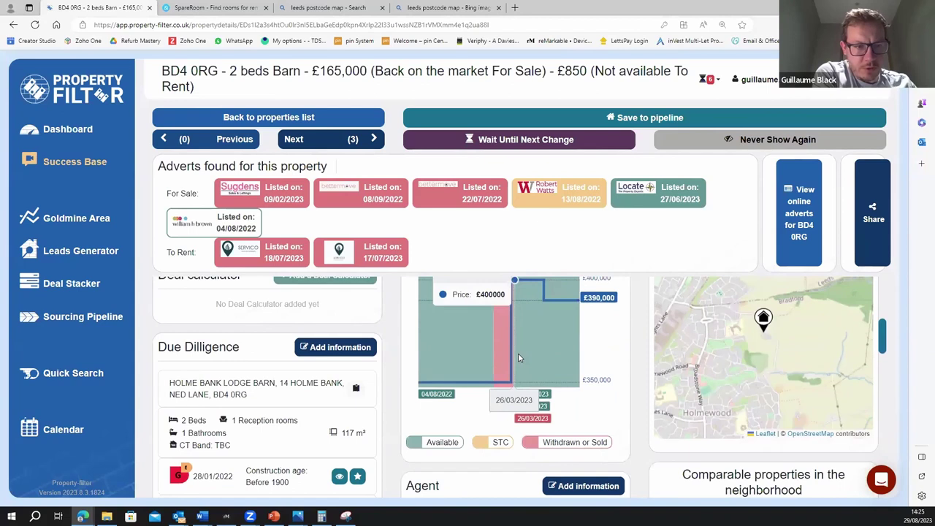
pyautogui.scroll(2, 518, 353)
pyautogui.click(272, 118)
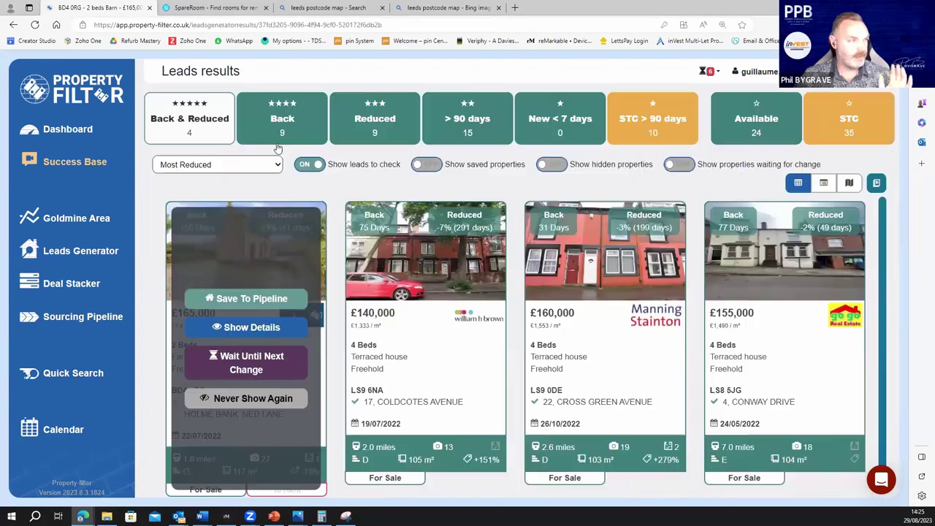
# Filter the leads results to show all Available properties
pyautogui.scroll(-1, 434, 317)
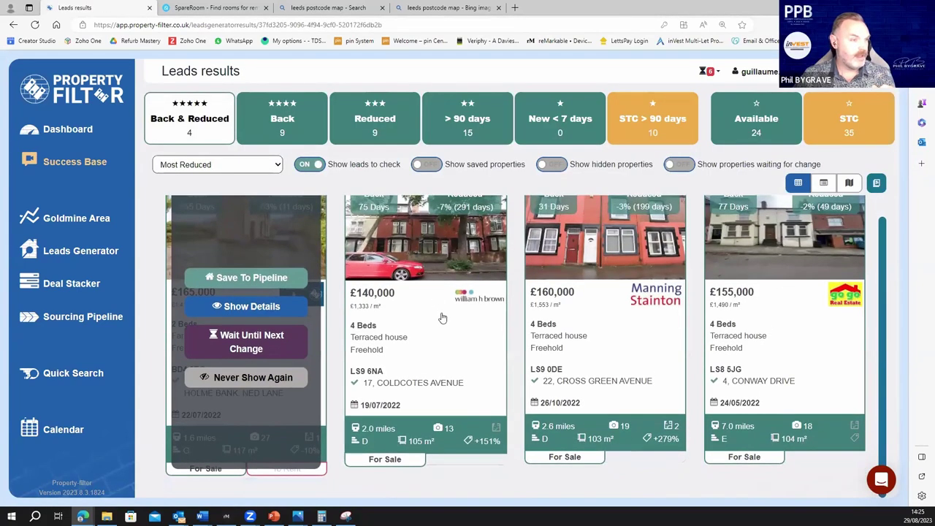
pyautogui.scroll(1, 518, 305)
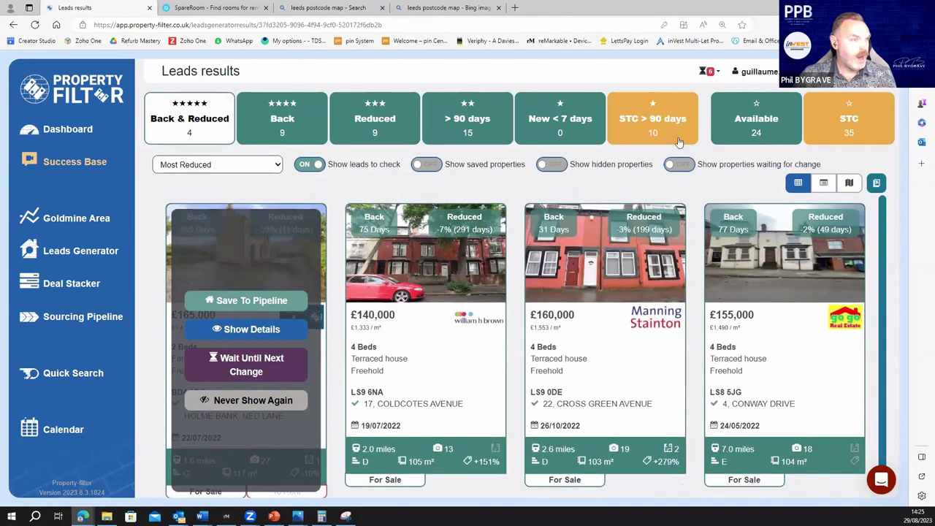
pyautogui.click(796, 135)
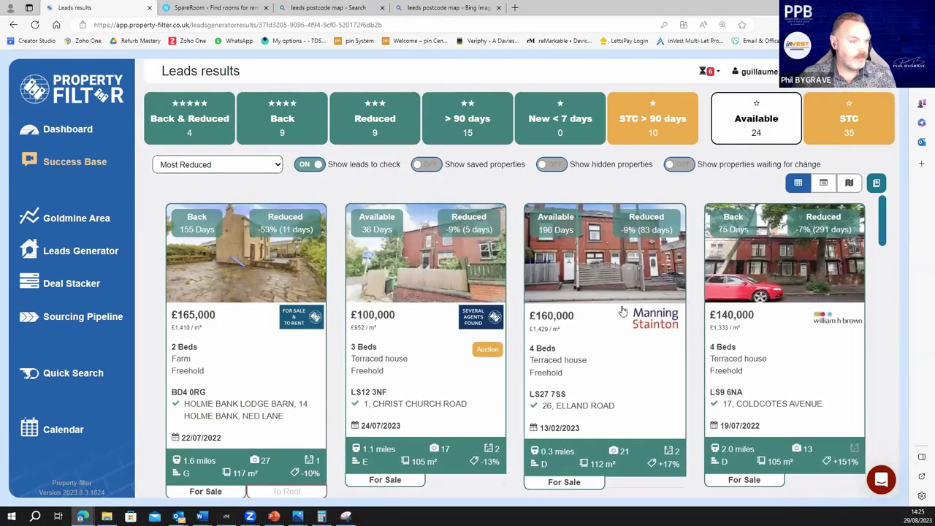
# Look through the pictures of the £140,000 four-bed terraced house, and return to the leads results
pyautogui.scroll(-2, 798, 323)
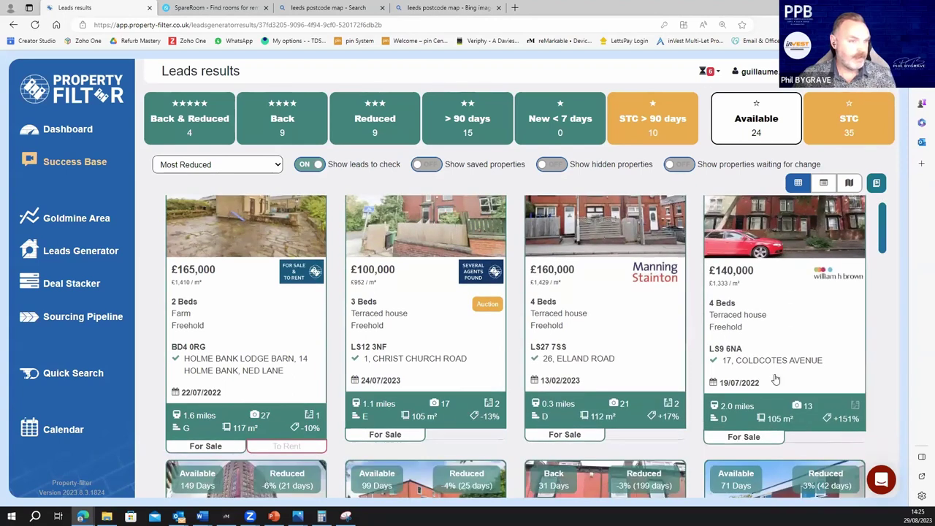
pyautogui.scroll(2, 769, 336)
pyautogui.click(804, 328)
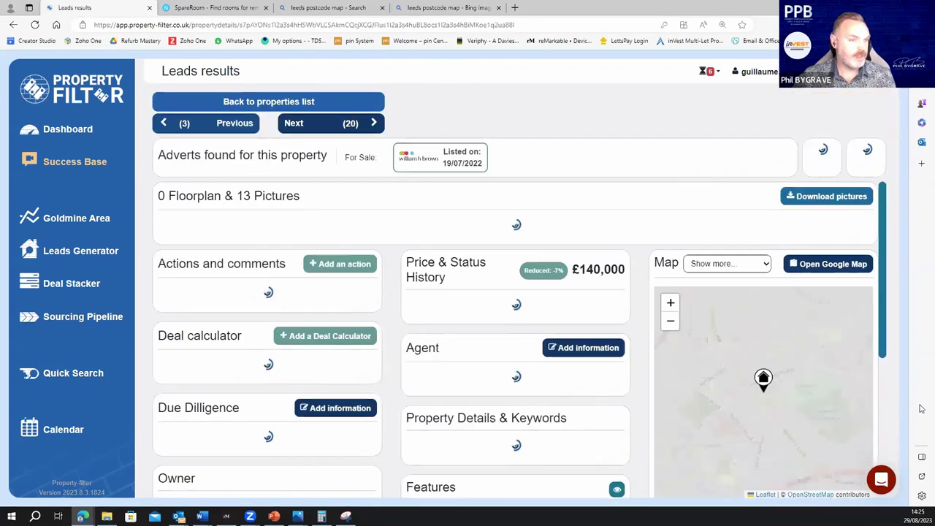
pyautogui.moveTo(287, 341); pyautogui.dragTo(810, 329)
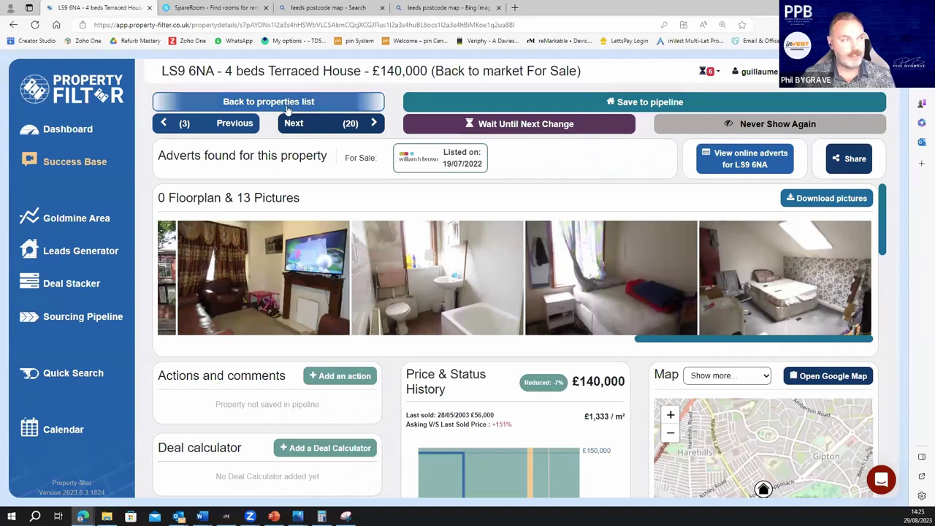
pyautogui.click(208, 107)
# Browse further down the Available leads and open the details of the £149,500 three-bed semi-detached house
pyautogui.scroll(-3, 634, 276)
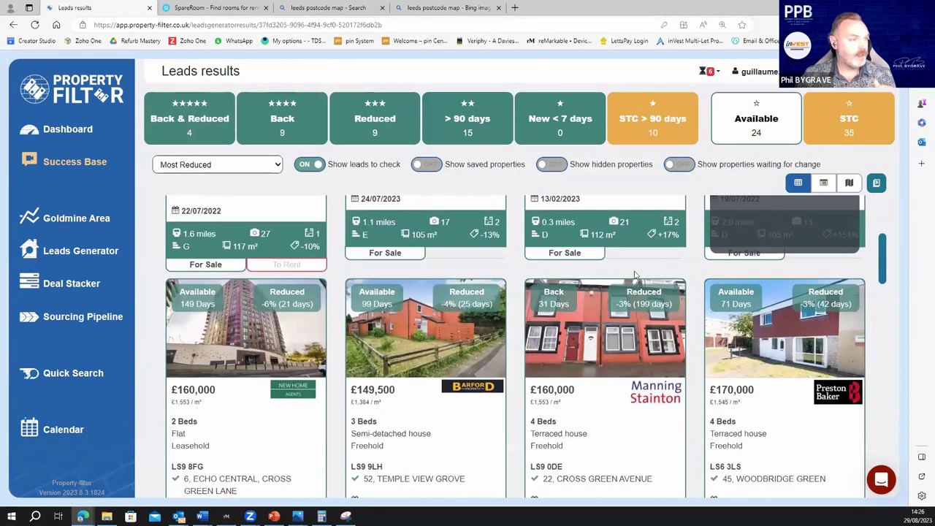
pyautogui.scroll(-1, 417, 396)
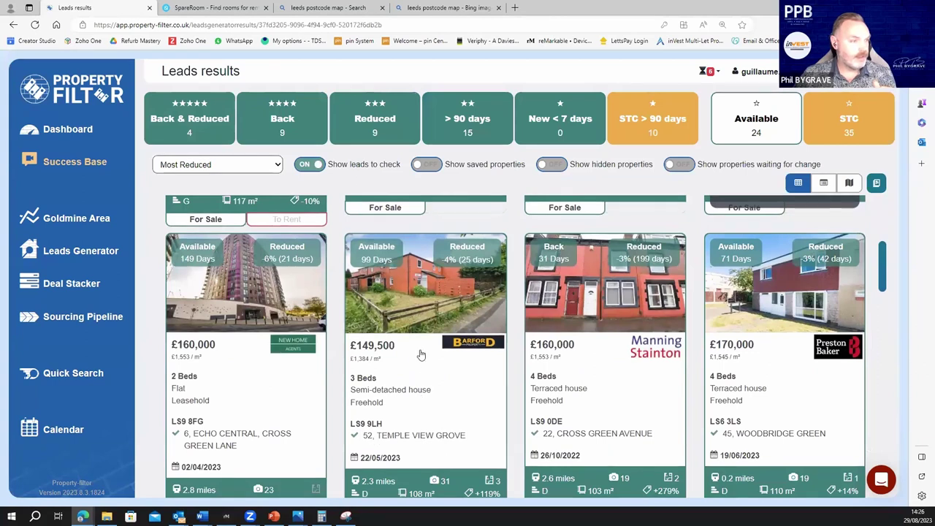
pyautogui.scroll(-1, 418, 352)
pyautogui.scroll(1, 417, 358)
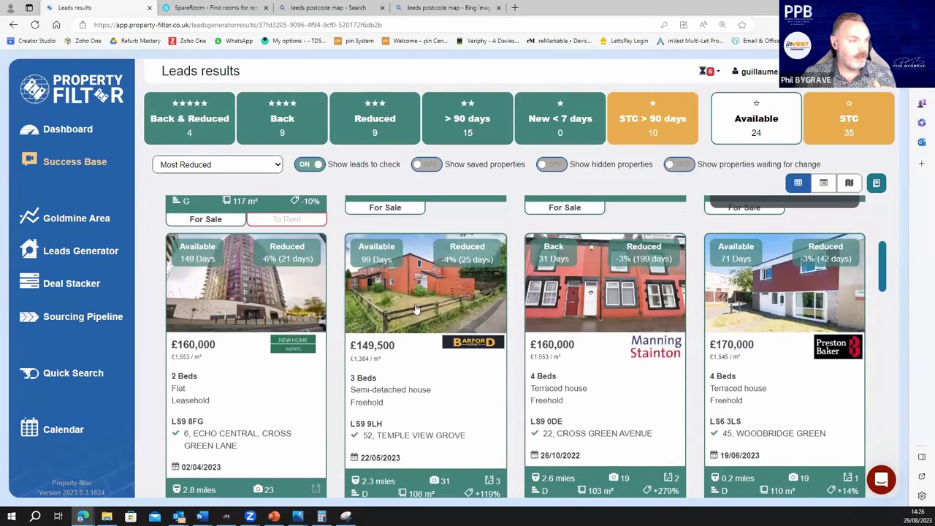
pyautogui.click(416, 355)
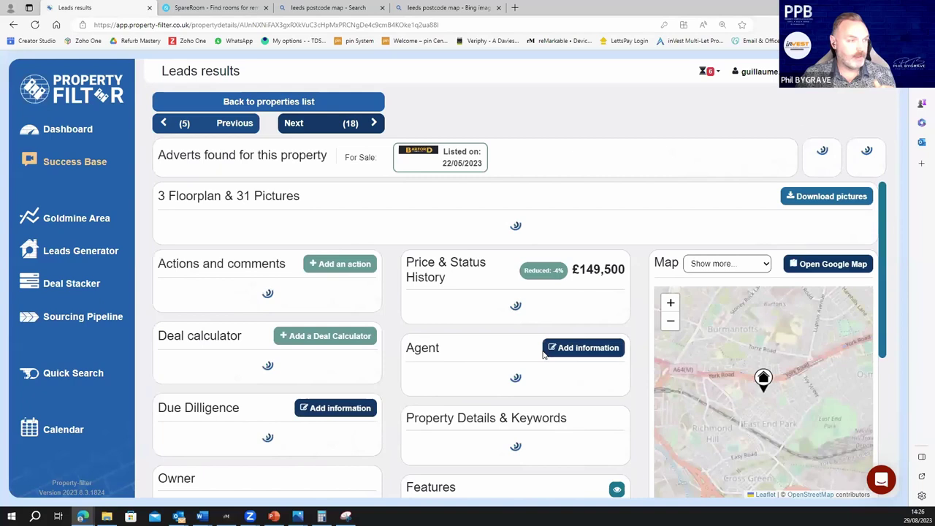
# View the semi-detached house's ground-floor and first-floor plans enlarged, and close the picture viewer
pyautogui.click(252, 276)
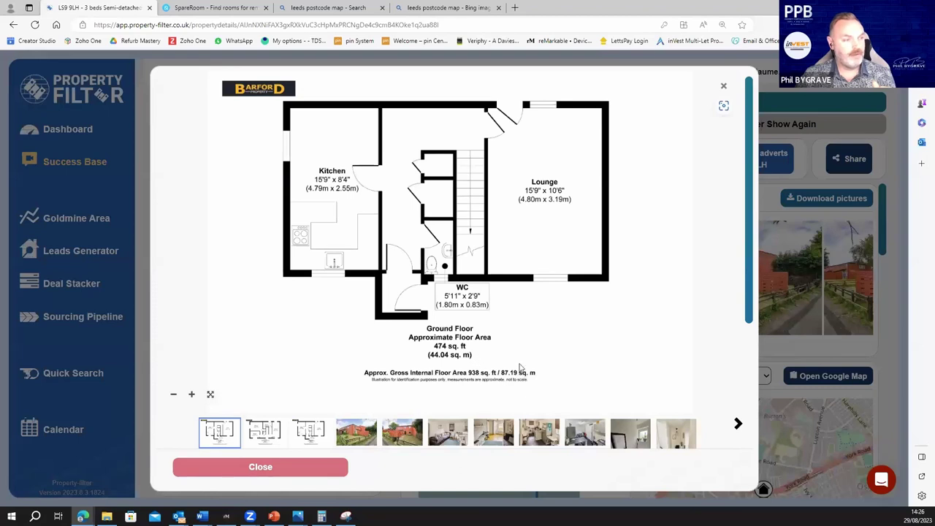
pyautogui.click(738, 424)
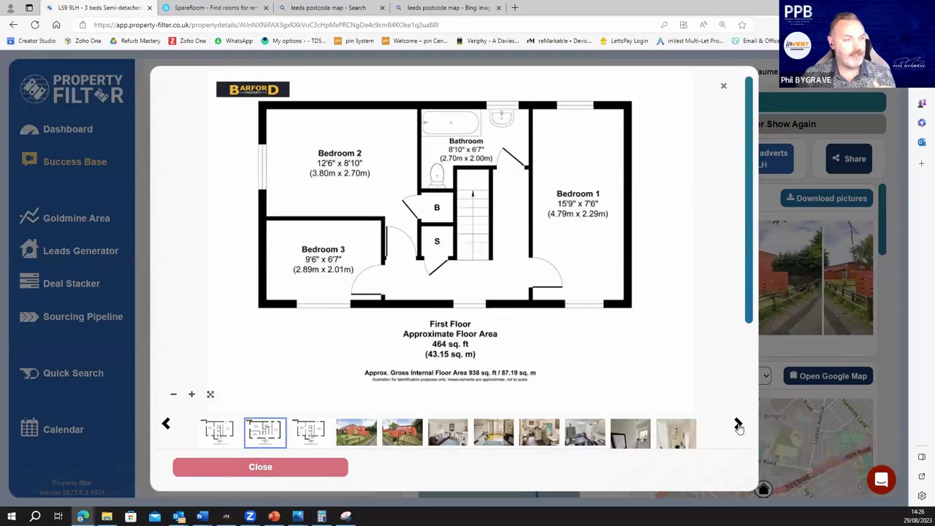
pyautogui.click(738, 425)
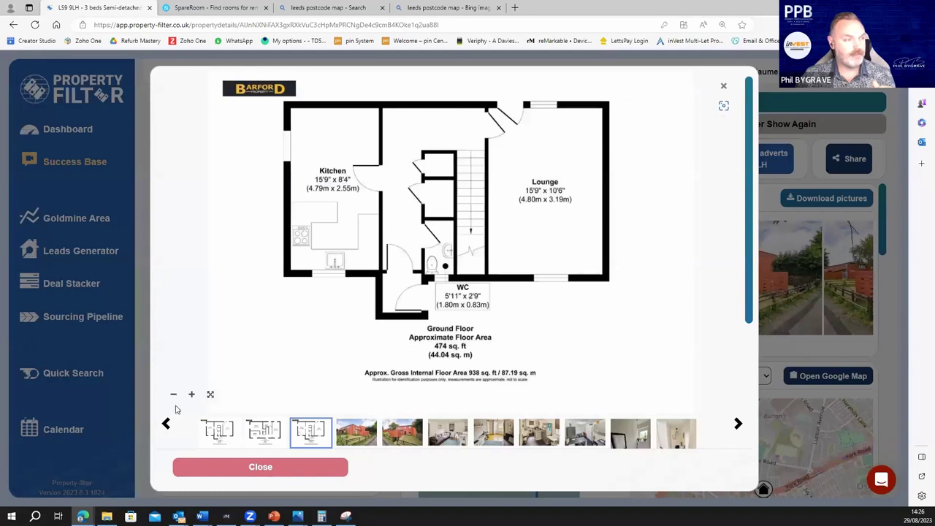
pyautogui.click(168, 426)
pyautogui.click(168, 426)
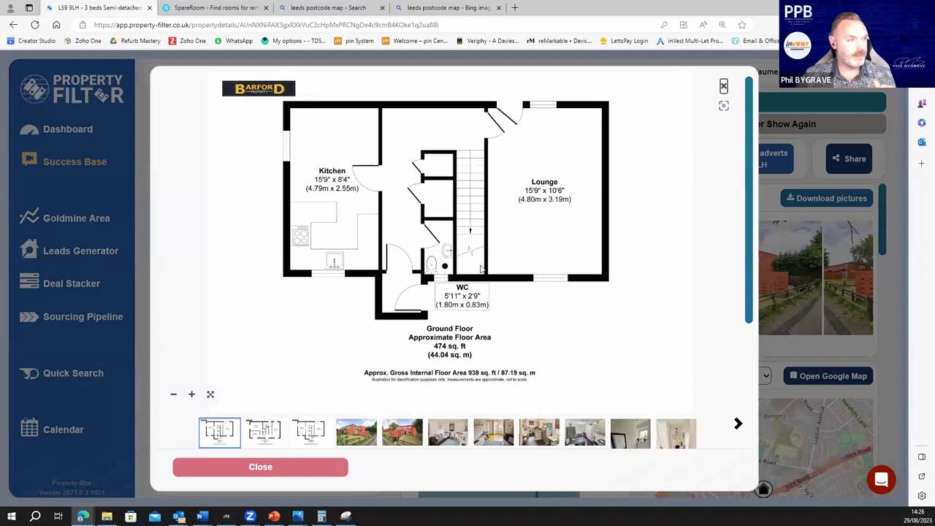
pyautogui.click(724, 85)
# Compare the gross internal floor area on the floor plan with the property size listed under Due Diligence
pyautogui.scroll(-3, 393, 314)
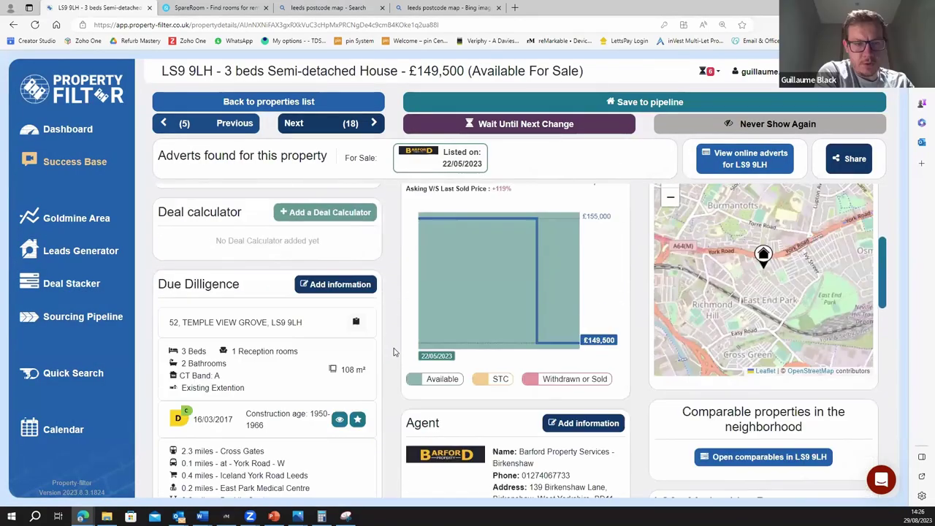
pyautogui.scroll(4, 365, 321)
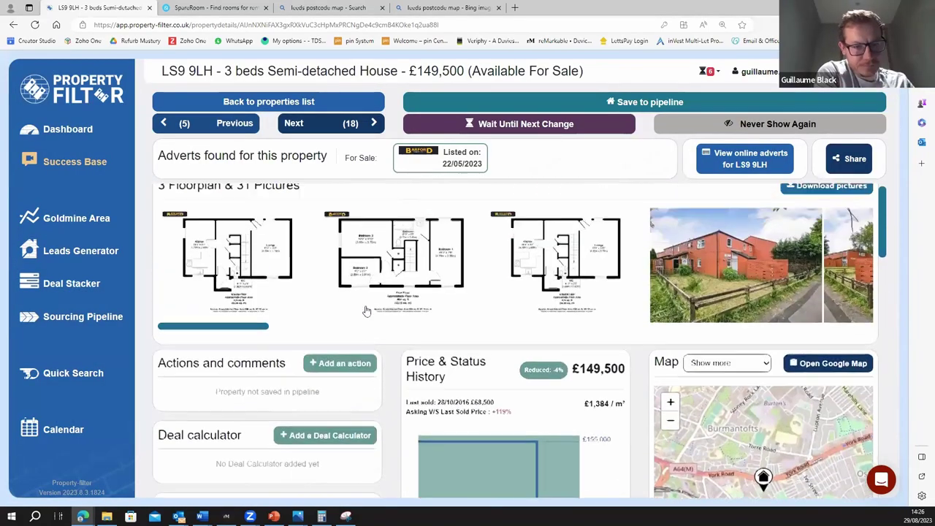
pyautogui.click(273, 266)
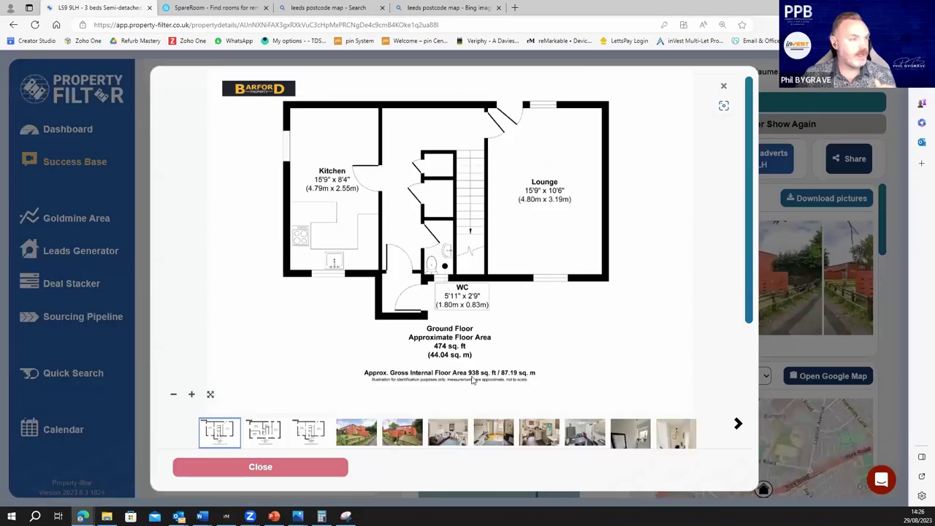
pyautogui.moveTo(532, 372)
pyautogui.mouseDown()
pyautogui.moveTo(485, 375)
pyautogui.moveTo(529, 374)
pyautogui.mouseUp()
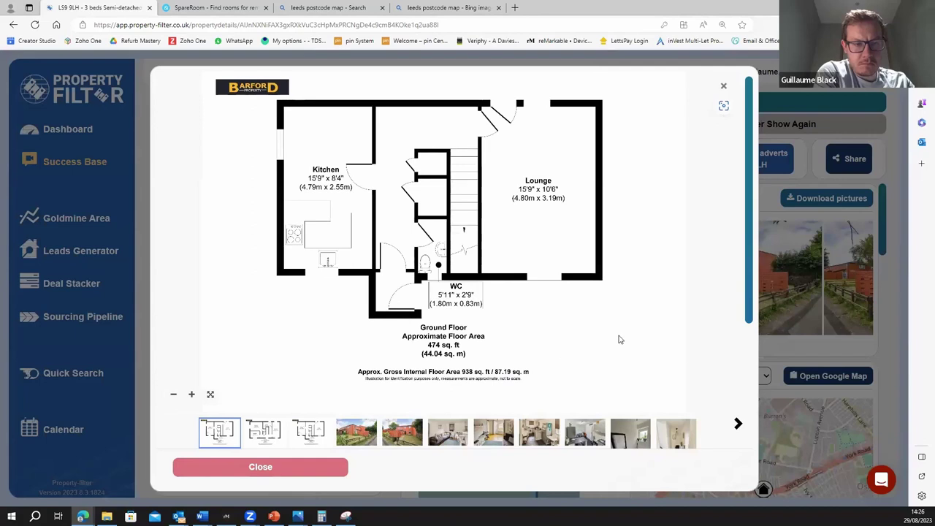
pyautogui.click(723, 86)
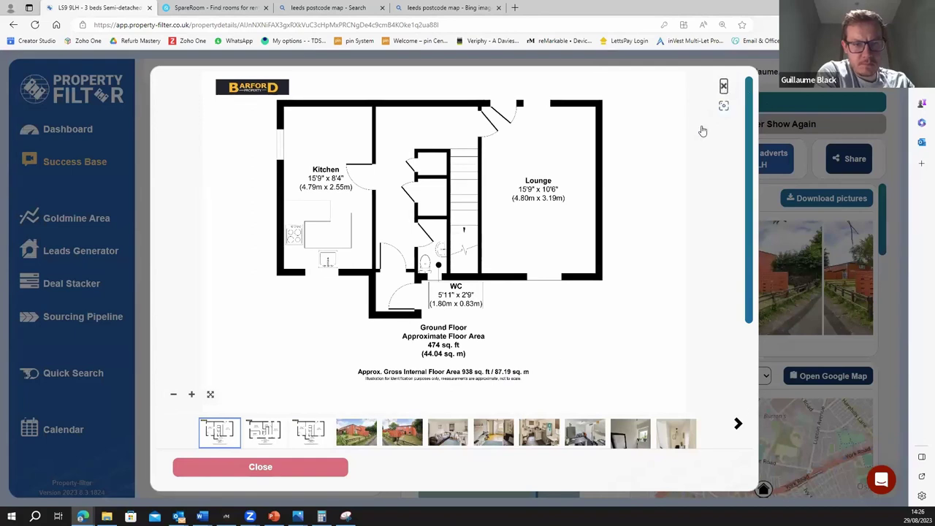
pyautogui.scroll(-3, 377, 352)
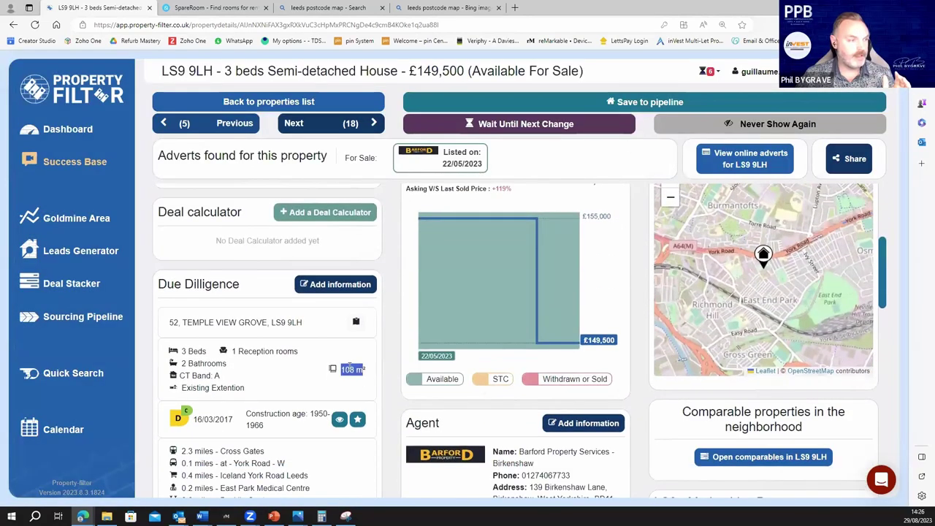
# Reopen the floor plans to study the ground-floor and first-floor room layouts, and close the viewer
pyautogui.scroll(3, 377, 352)
pyautogui.click(425, 312)
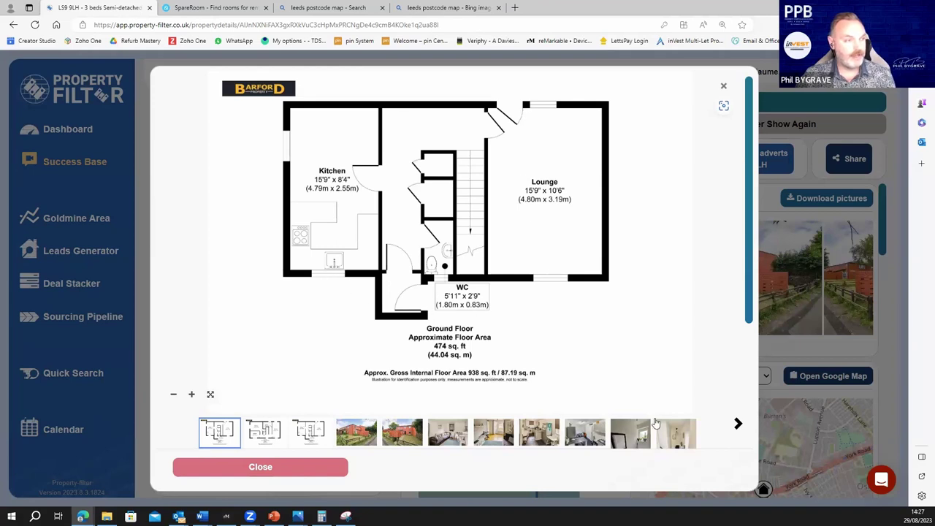
pyautogui.click(736, 423)
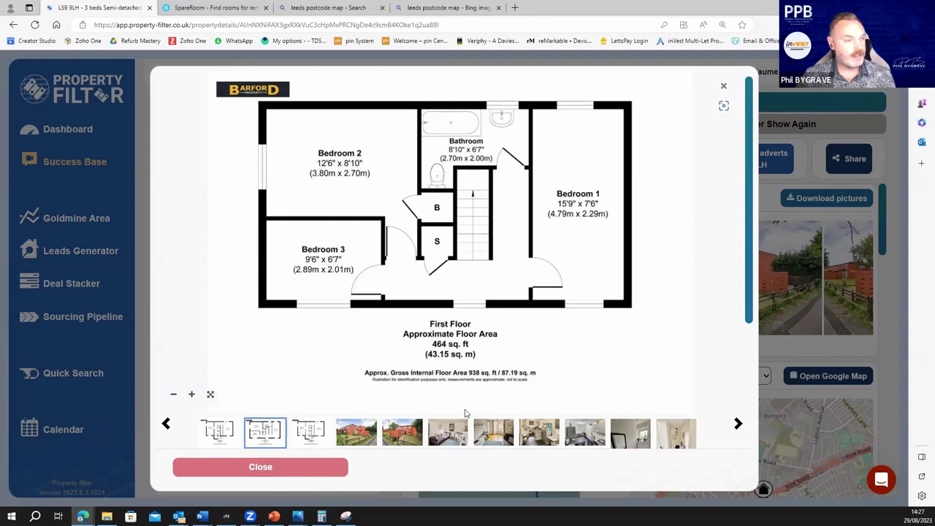
pyautogui.click(216, 434)
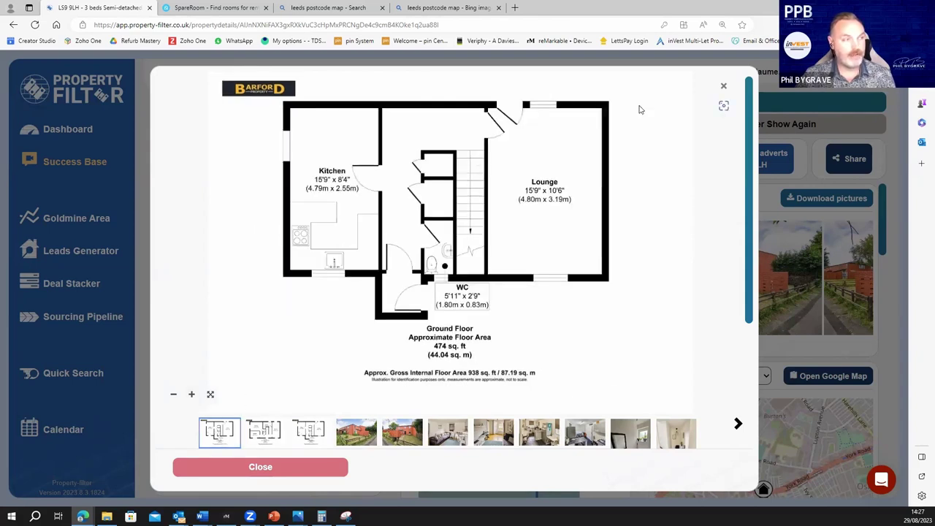
pyautogui.click(723, 86)
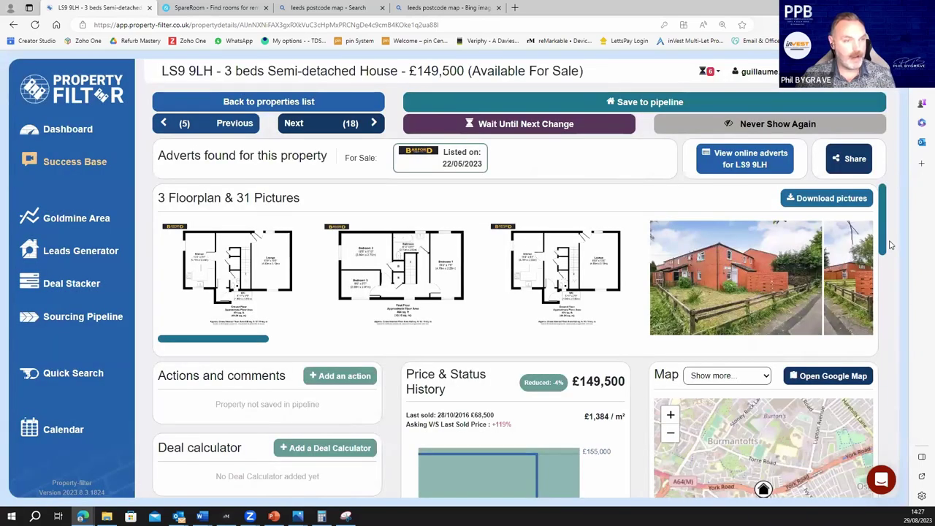
# Inspect the streets around the semi-detached house close up on the property map
pyautogui.scroll(-3, 888, 248)
pyautogui.moveTo(761, 308)
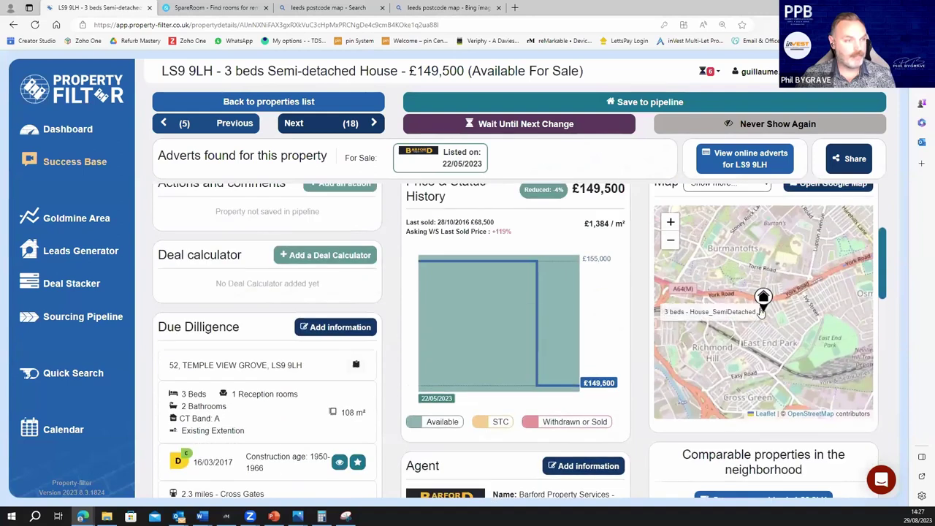
pyautogui.scroll(1, 761, 310)
pyautogui.scroll(1, 761, 313)
pyautogui.scroll(4, 761, 313)
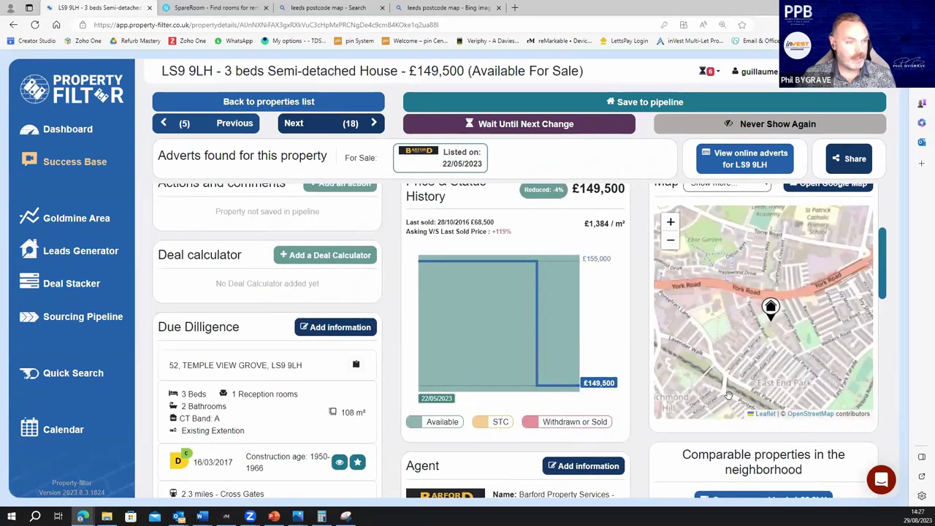
# Examine the distances to nearby amenities under Due Diligence, highlighting the Cross Gates station entry, and look over the owner and keyword details
pyautogui.scroll(-3, 223, 402)
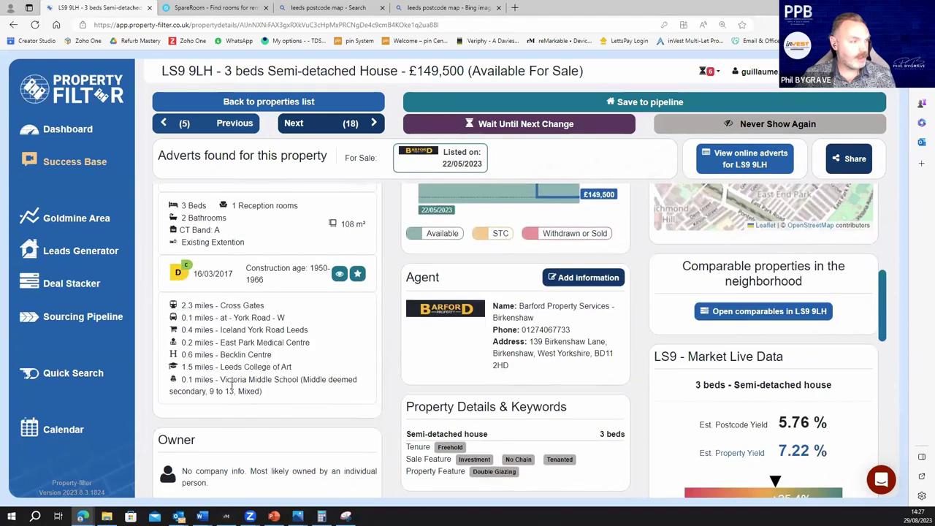
pyautogui.moveTo(264, 305); pyautogui.dragTo(182, 306)
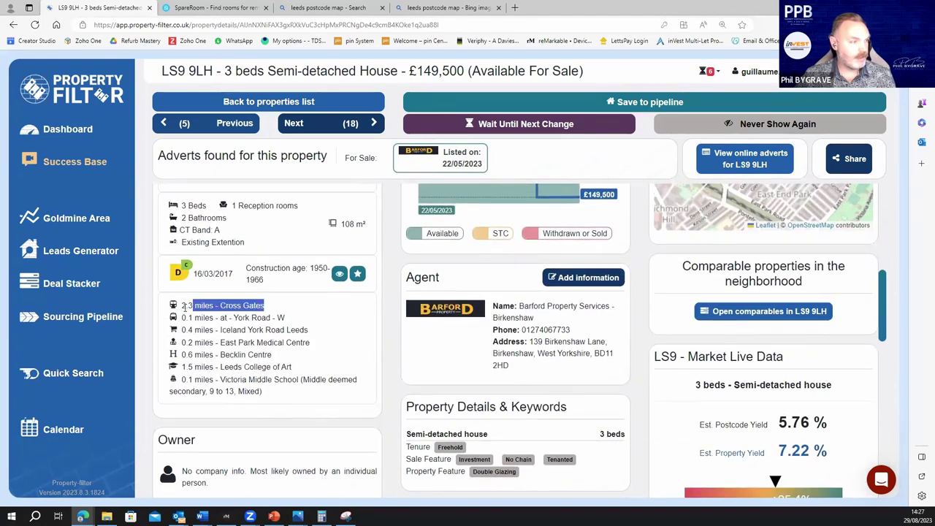
pyautogui.scroll(1, 387, 314)
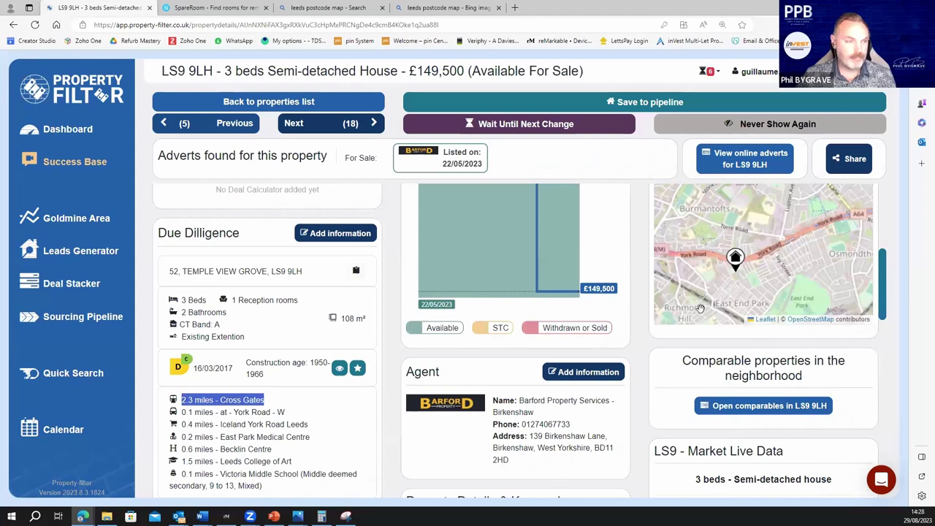
pyautogui.scroll(-5, 392, 445)
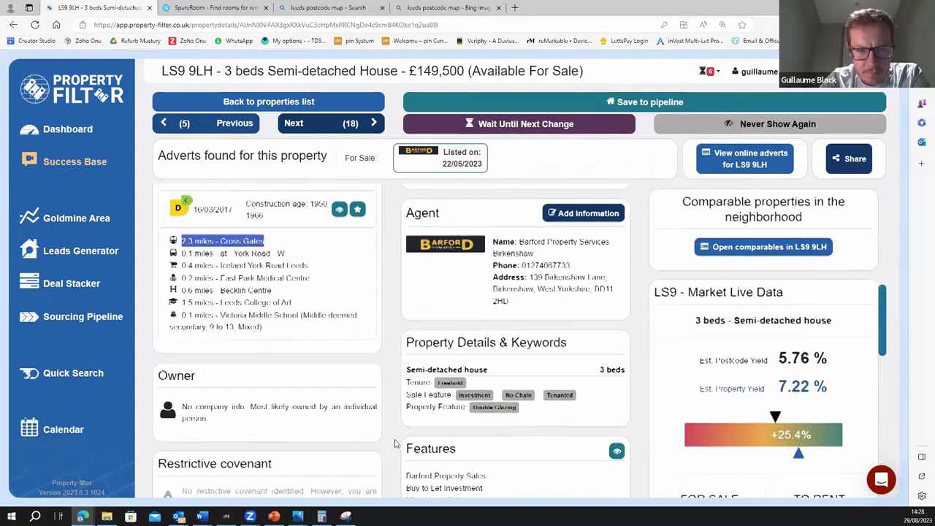
pyautogui.scroll(-2, 394, 441)
pyautogui.scroll(4, 394, 439)
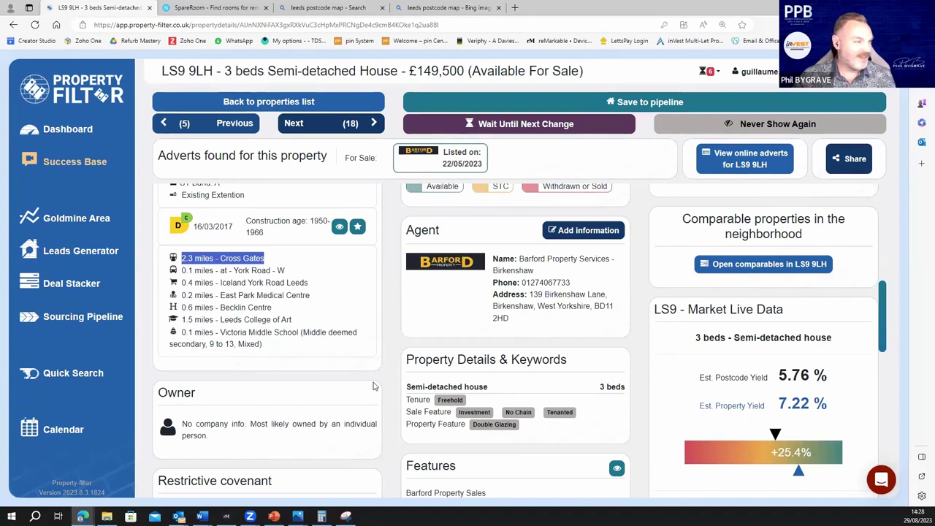
# Check on the map where the semi-detached house lies in relation to Leeds city centre
pyautogui.scroll(2, 373, 383)
pyautogui.scroll(2, 374, 385)
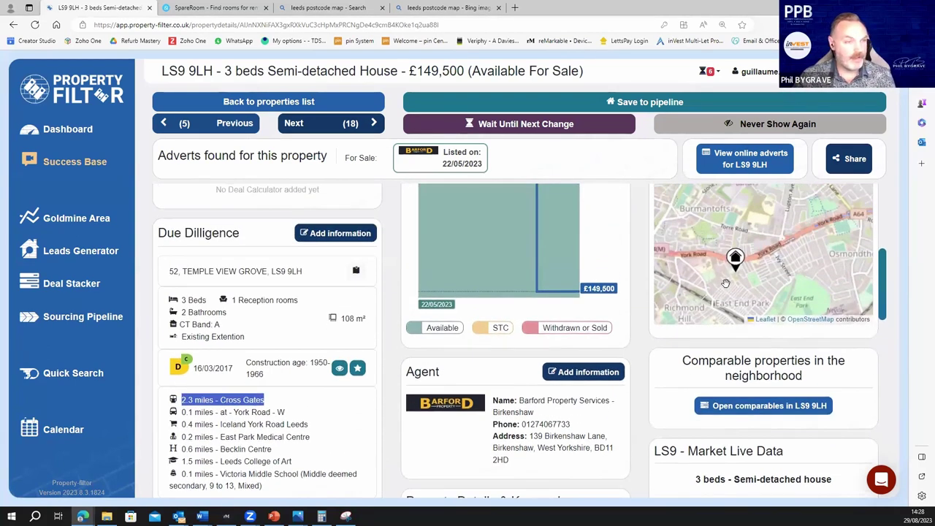
pyautogui.scroll(-2, 724, 286)
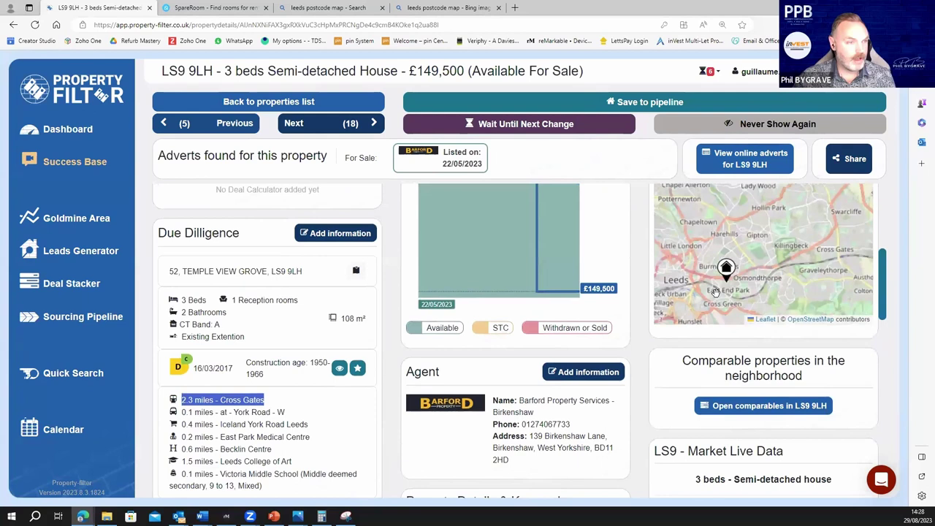
pyautogui.scroll(3, 727, 269)
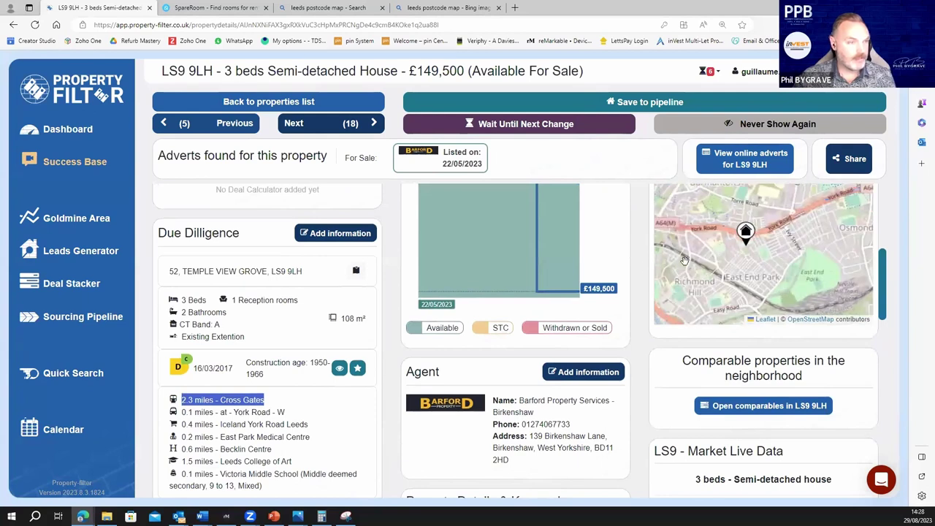
pyautogui.scroll(-1, 685, 261)
pyautogui.scroll(2, 751, 255)
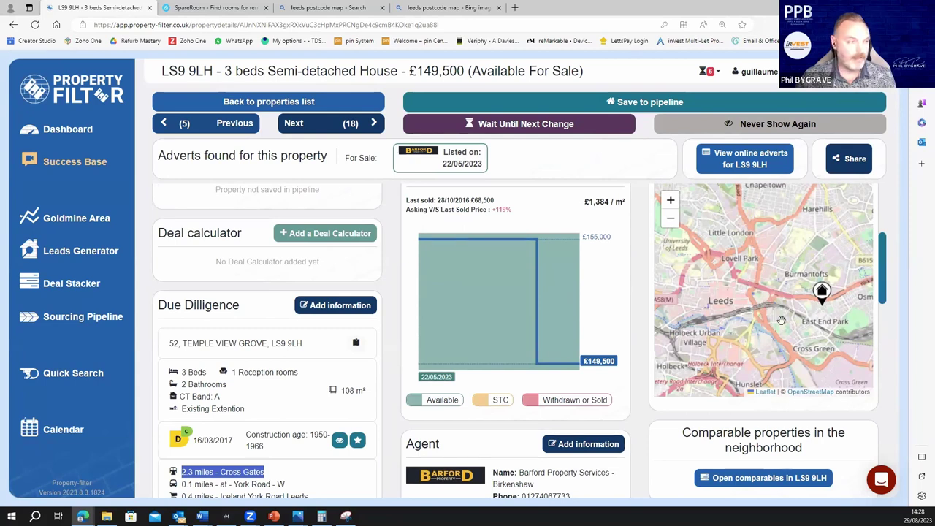
# Read the HMO Article 4 Area information for the semi-detached house, and return to the leads results
pyautogui.scroll(-6, 393, 403)
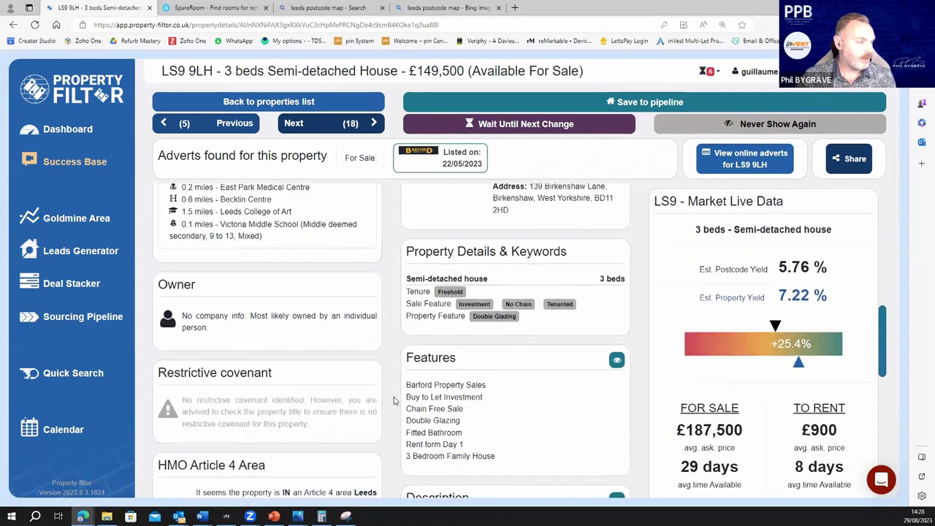
pyautogui.moveTo(196, 388); pyautogui.dragTo(363, 401)
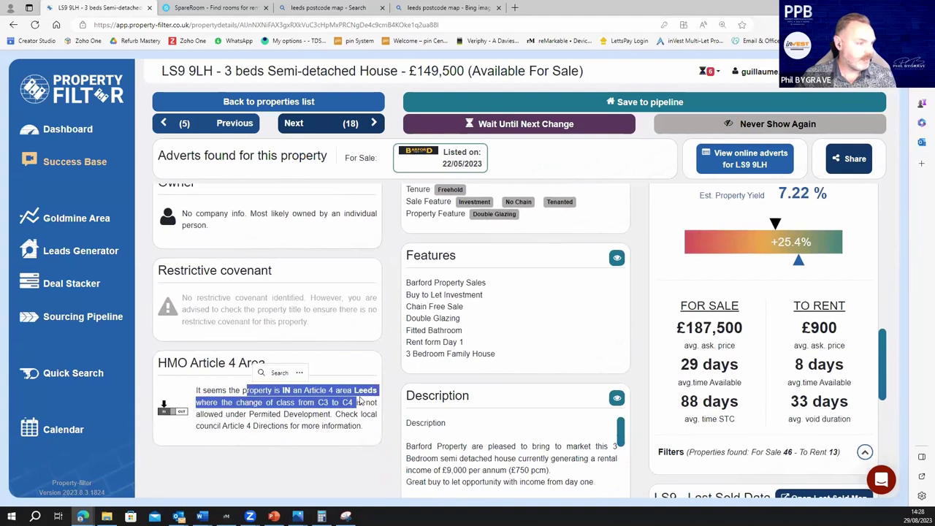
pyautogui.scroll(3, 387, 384)
pyautogui.scroll(3, 391, 374)
pyautogui.click(269, 102)
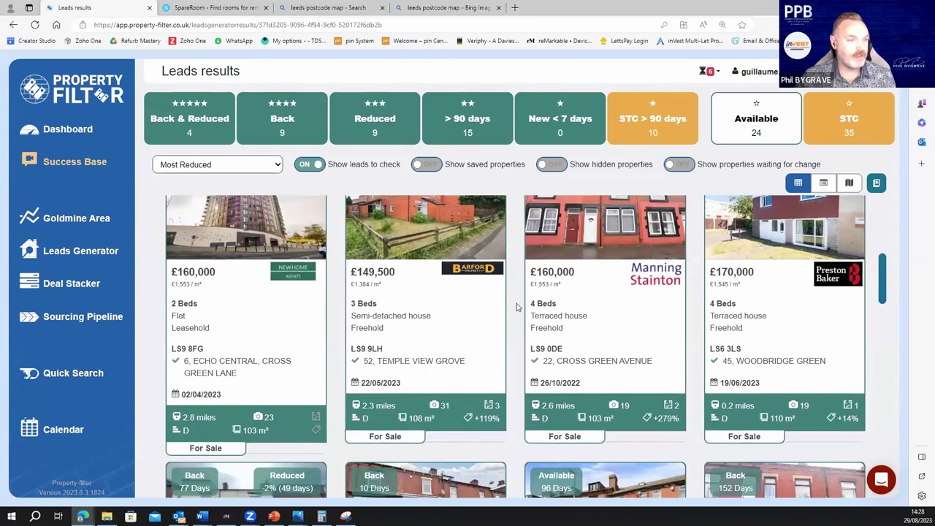
# Look through the remaining Available leads, comparing prices, property types, floor areas and photos of the terraced houses and flats
pyautogui.scroll(-2, 651, 349)
pyautogui.scroll(-2, 785, 390)
pyautogui.scroll(-4, 786, 391)
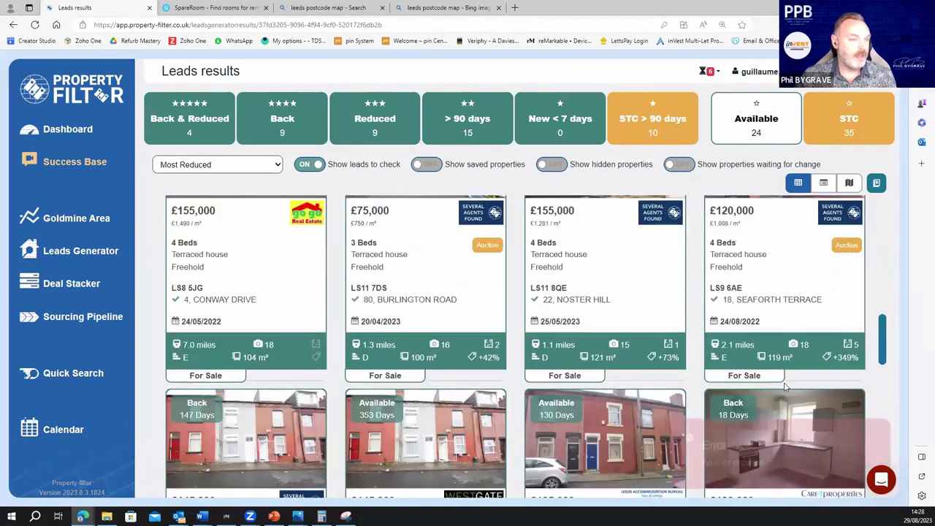
pyautogui.scroll(-2, 738, 327)
pyautogui.scroll(4, 737, 326)
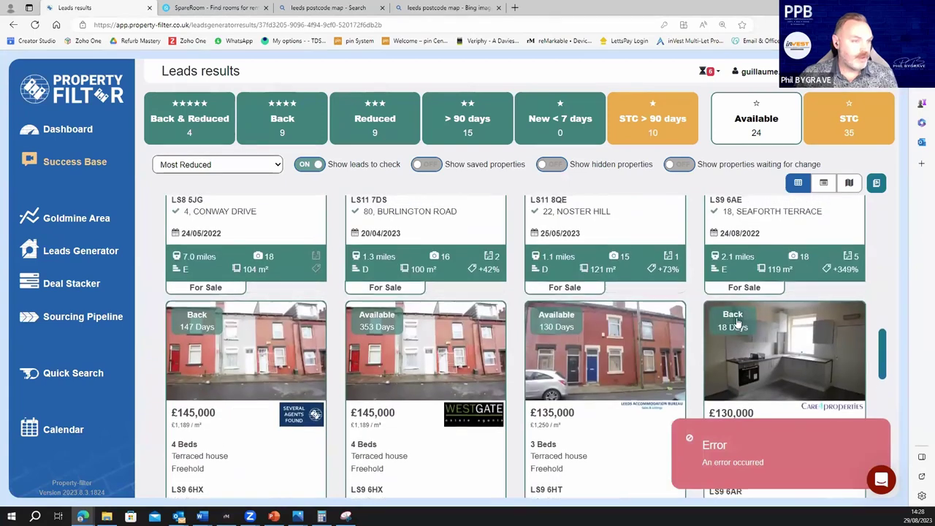
pyautogui.scroll(2, 523, 333)
pyautogui.scroll(-3, 523, 332)
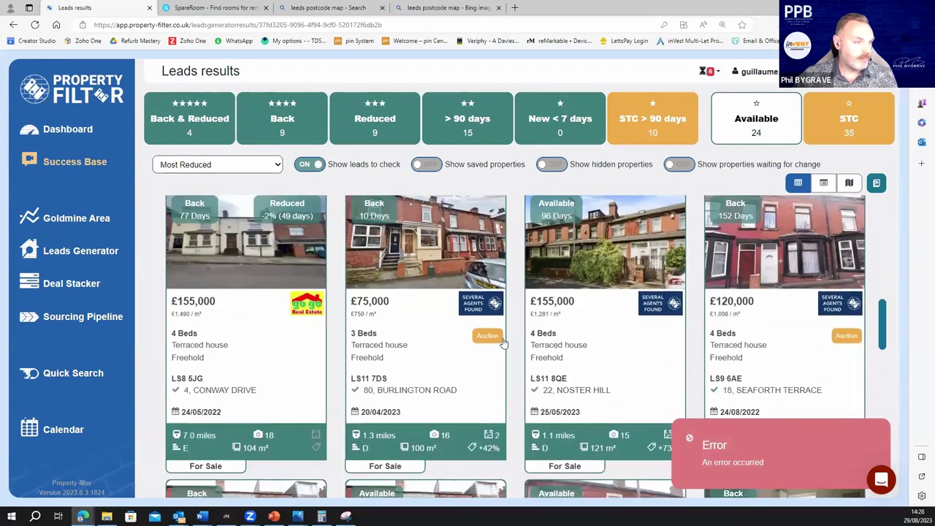
pyautogui.scroll(2, 557, 323)
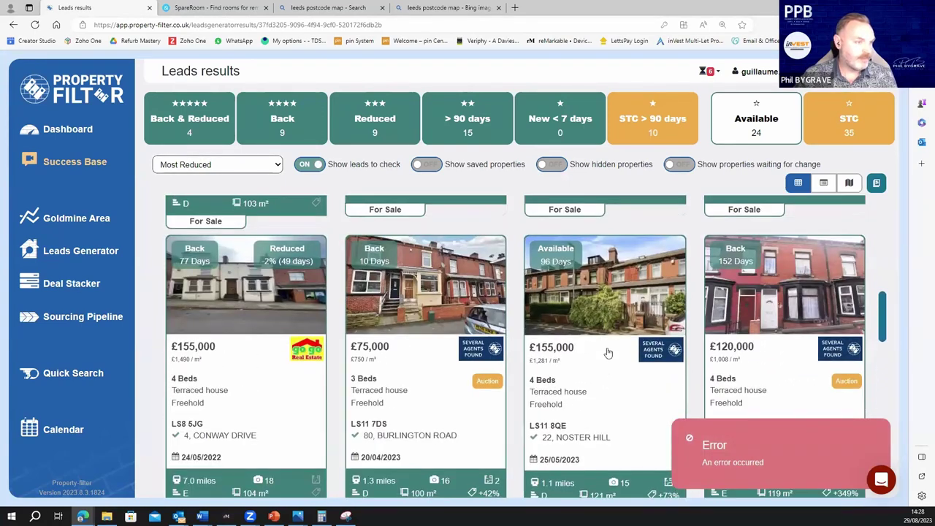
pyautogui.scroll(-2, 605, 354)
pyautogui.scroll(-4, 605, 358)
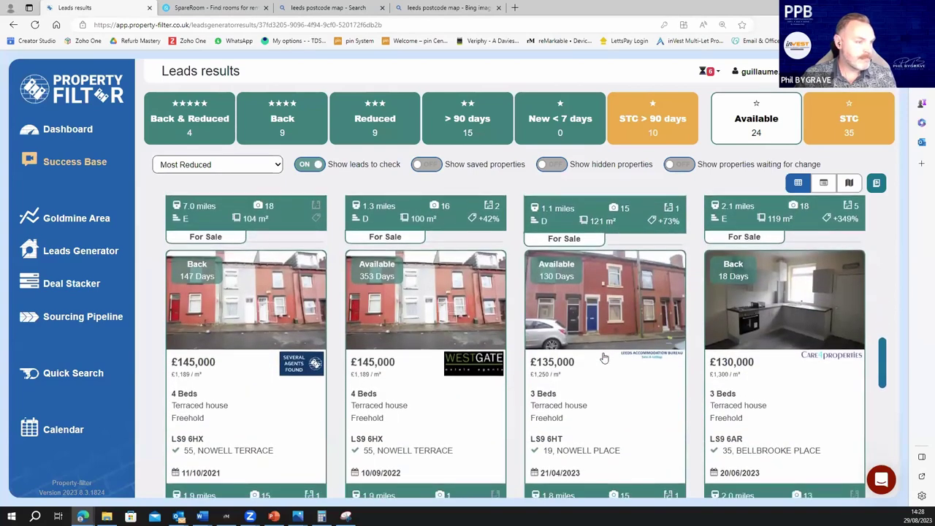
pyautogui.scroll(-2, 553, 370)
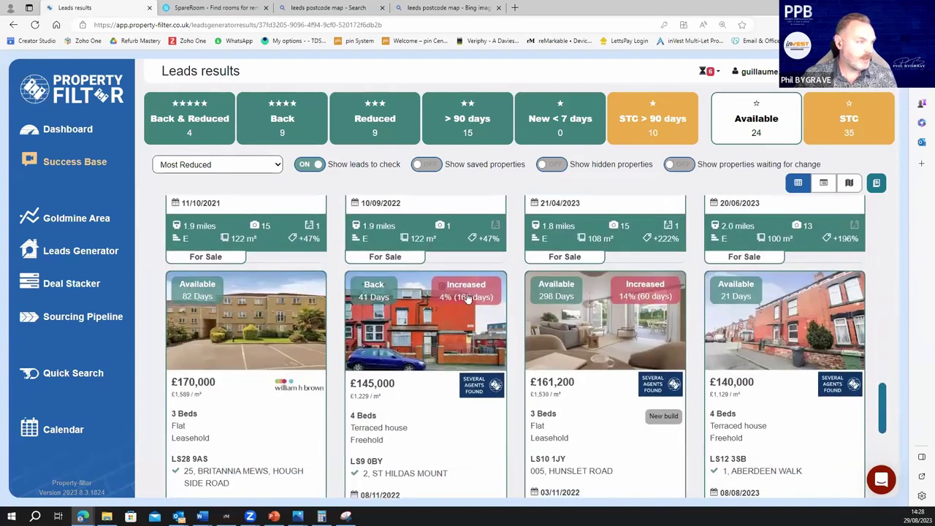
pyautogui.scroll(7, 463, 317)
pyautogui.scroll(-3, 438, 341)
pyautogui.scroll(-3, 438, 341)
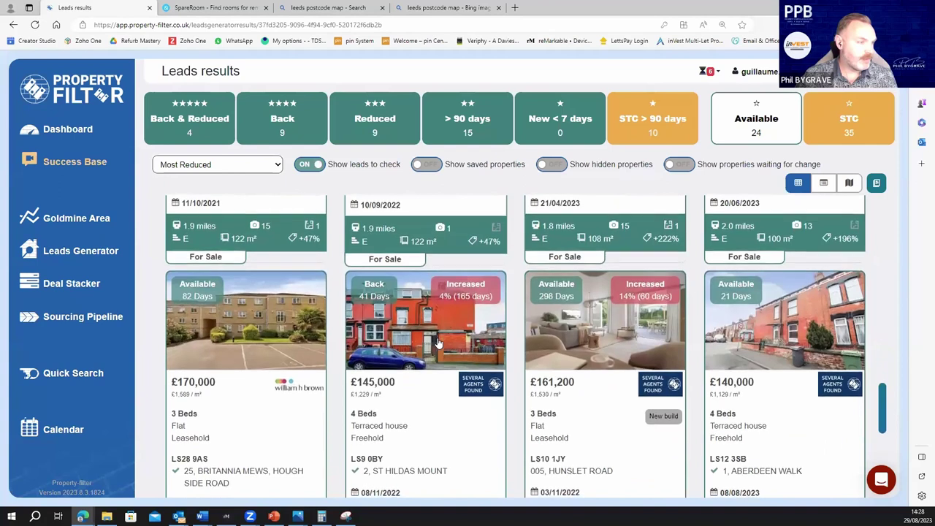
pyautogui.scroll(-2, 425, 315)
pyautogui.scroll(2, 428, 324)
pyautogui.scroll(-2, 433, 340)
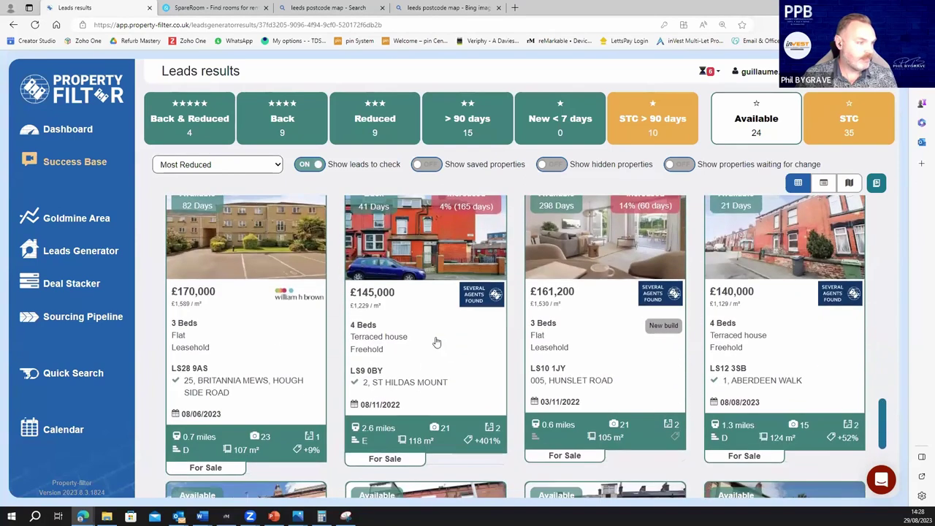
# Open the £145,000 four-bed terraced house in LS9 and examine its enlarged floor plan, including the basement cellars
pyautogui.click(458, 340)
pyautogui.click(453, 302)
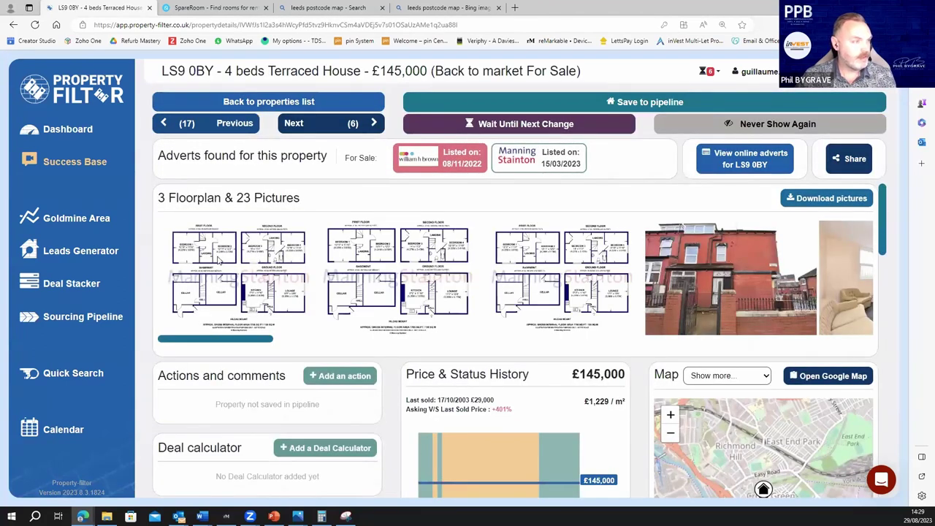
pyautogui.click(290, 285)
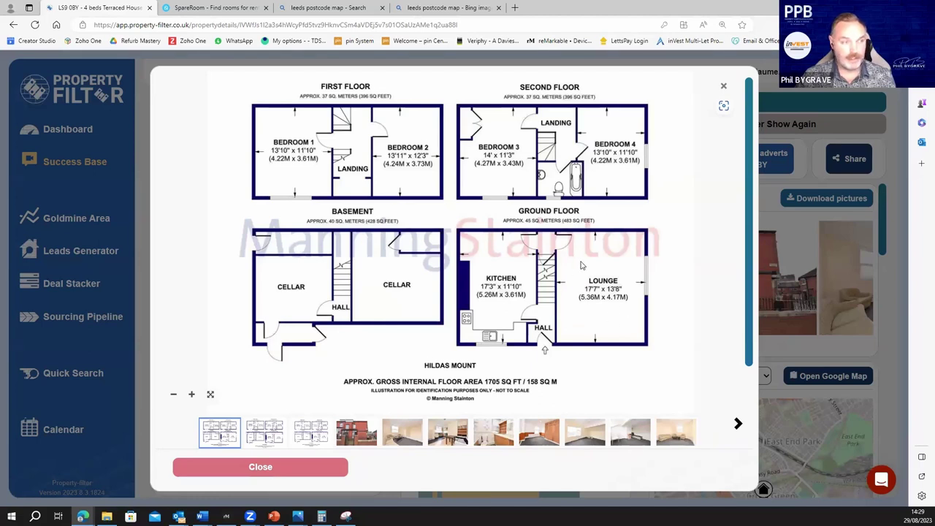
pyautogui.click(723, 88)
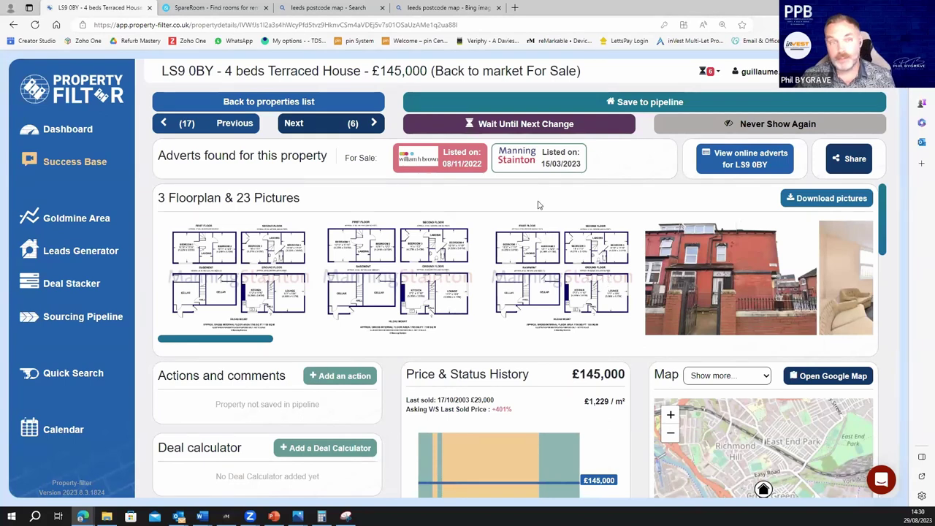
# Highlight the asking price in the heading of the LS9 terraced house
pyautogui.moveTo(379, 70); pyautogui.dragTo(421, 73)
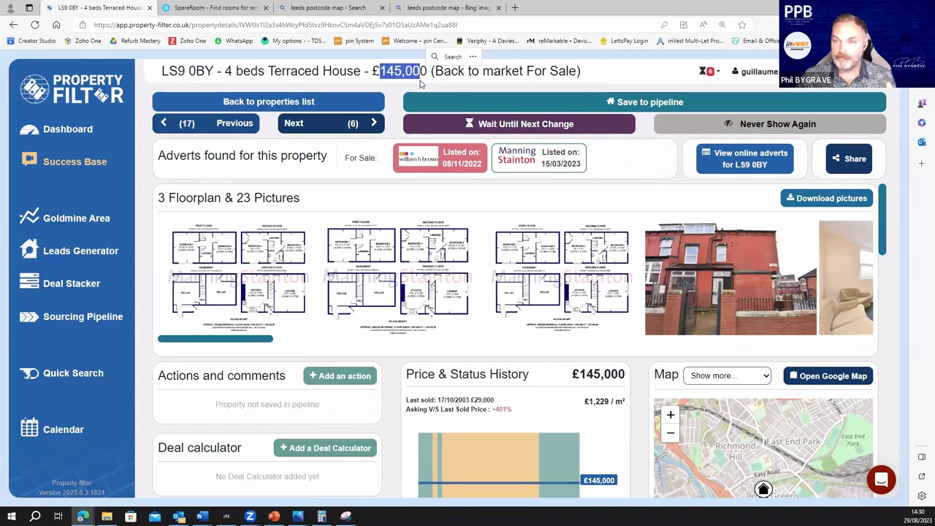
pyautogui.moveTo(431, 77); pyautogui.dragTo(375, 86)
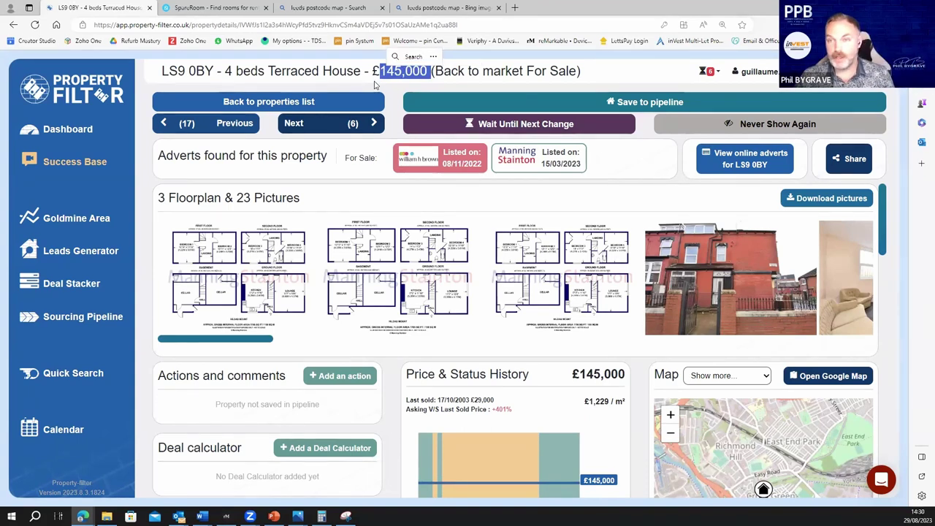
pyautogui.moveTo(379, 71); pyautogui.dragTo(426, 76)
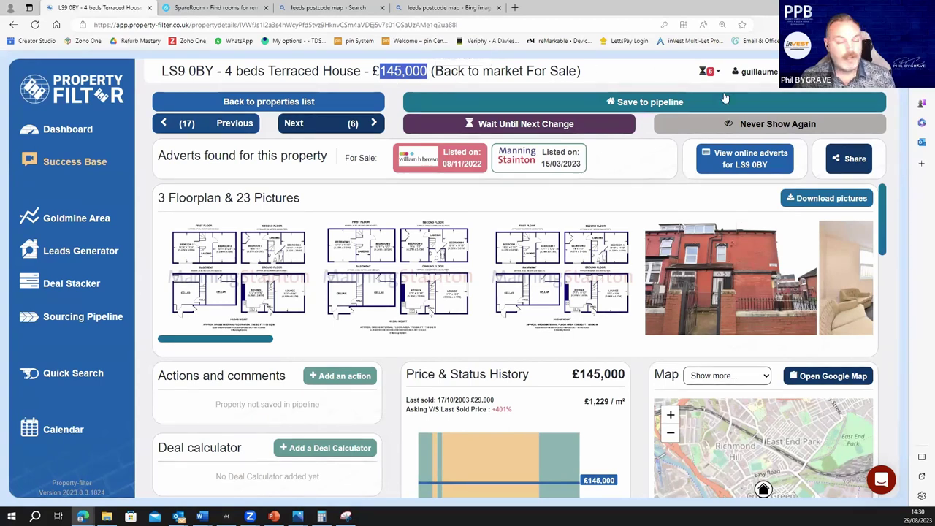
pyautogui.moveTo(428, 71); pyautogui.dragTo(380, 71)
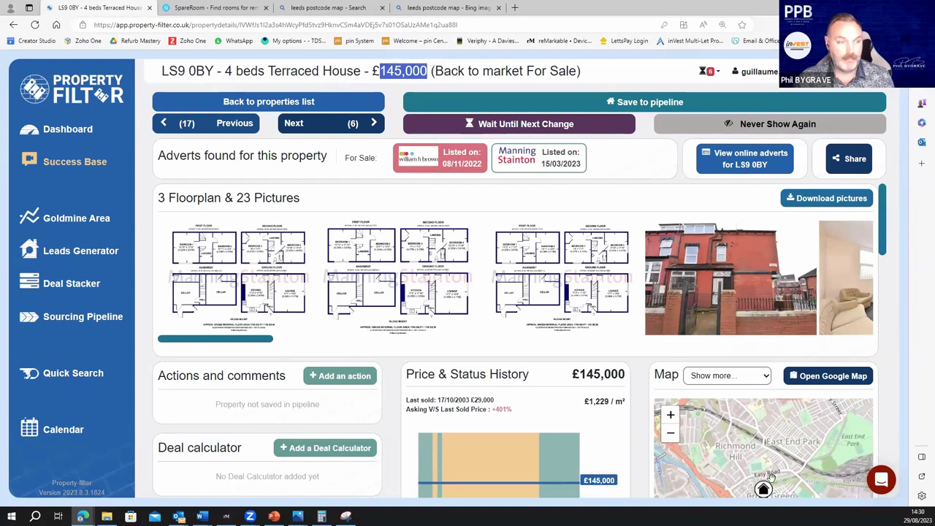
# Check on the map where the LS9 terraced house lies in relation to Leeds city centre
pyautogui.scroll(-2, 733, 438)
pyautogui.scroll(-2, 749, 383)
pyautogui.scroll(-1, 749, 383)
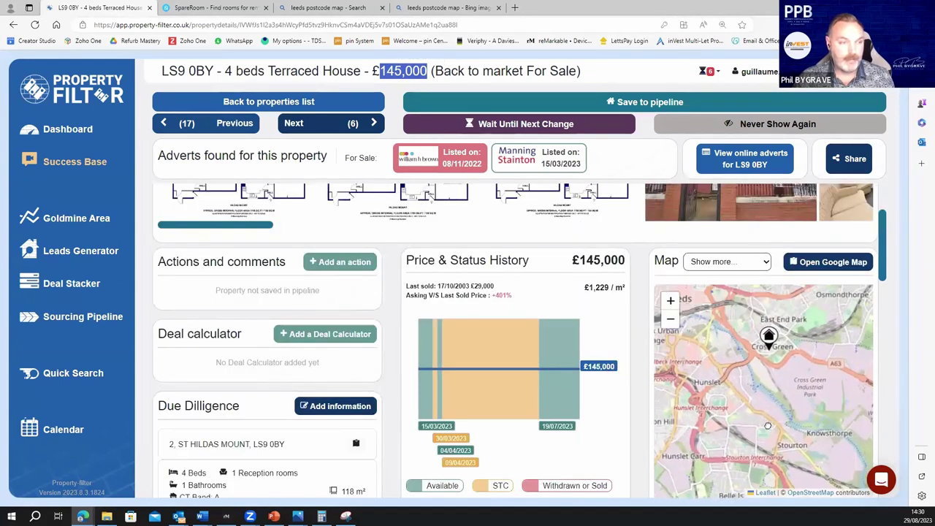
pyautogui.moveTo(665, 371); pyautogui.dragTo(681, 391)
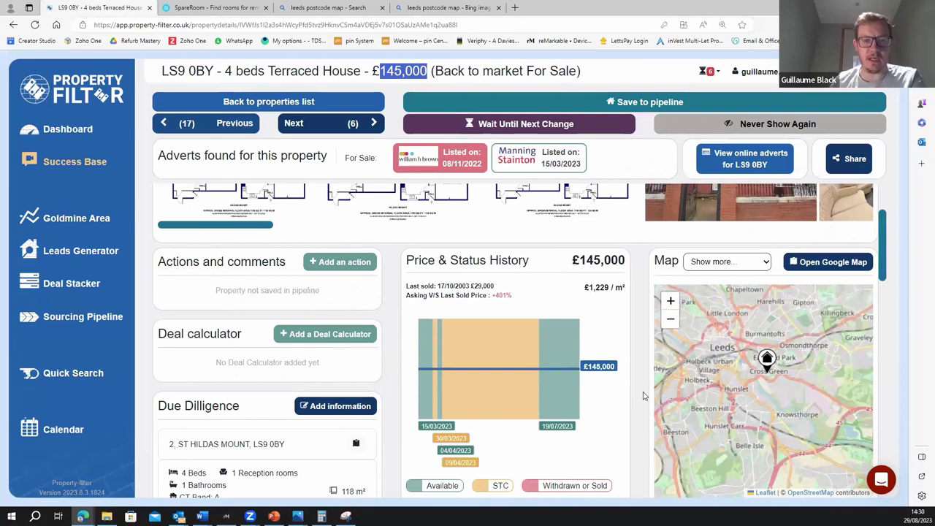
pyautogui.scroll(-2, 643, 395)
pyautogui.scroll(4, 644, 395)
pyautogui.scroll(-3, 644, 396)
pyautogui.scroll(3, 645, 395)
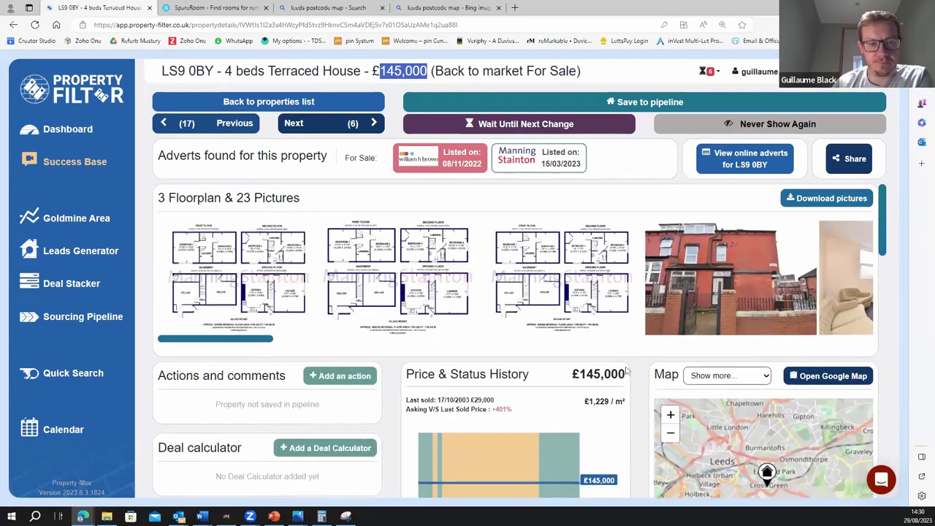
# Browse the enlarged pictures of the terraced house from the exterior through the kitchen, bathroom and bedrooms, and close the gallery
pyautogui.click(687, 285)
pyautogui.click(738, 425)
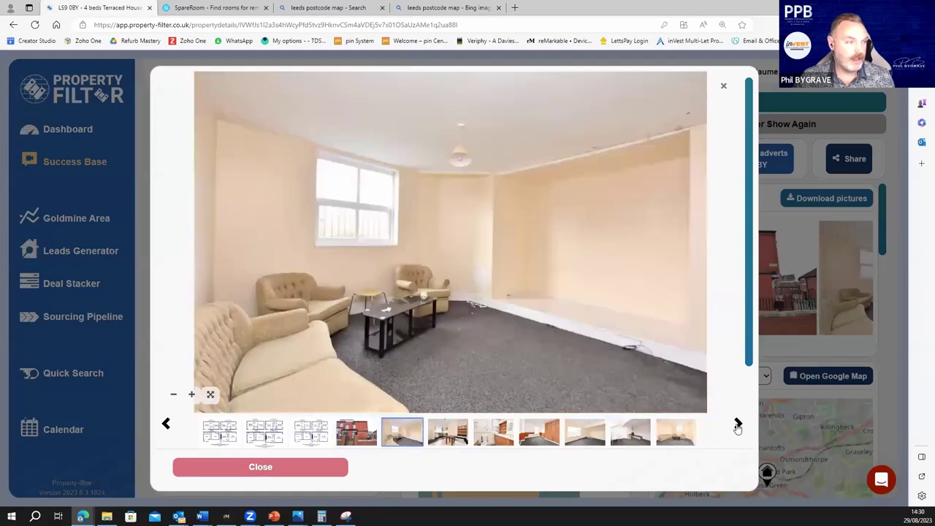
pyautogui.click(738, 424)
pyautogui.click(738, 424)
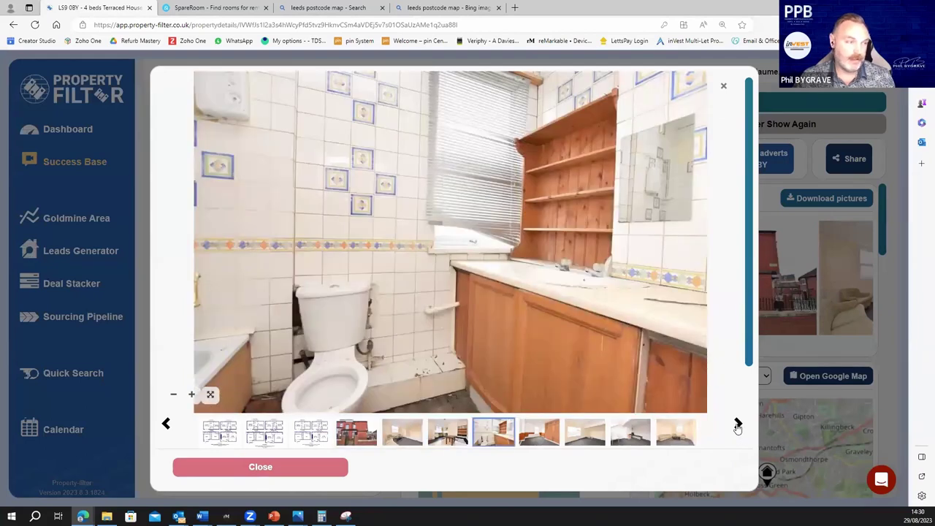
pyautogui.click(738, 424)
pyautogui.click(738, 425)
pyautogui.click(738, 425)
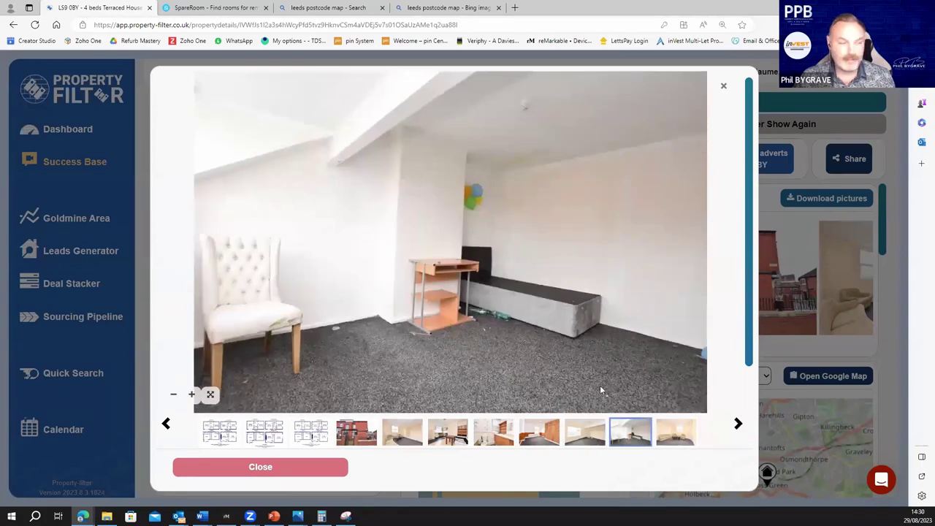
pyautogui.click(723, 85)
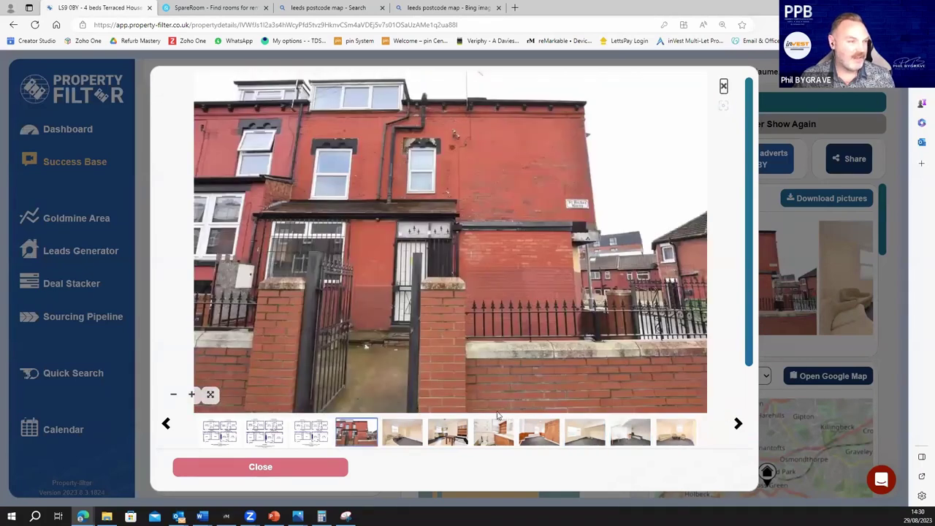
# Read the HMO Article 4 Area information for the terraced house and look over its price history and map again
pyautogui.scroll(-10, 642, 389)
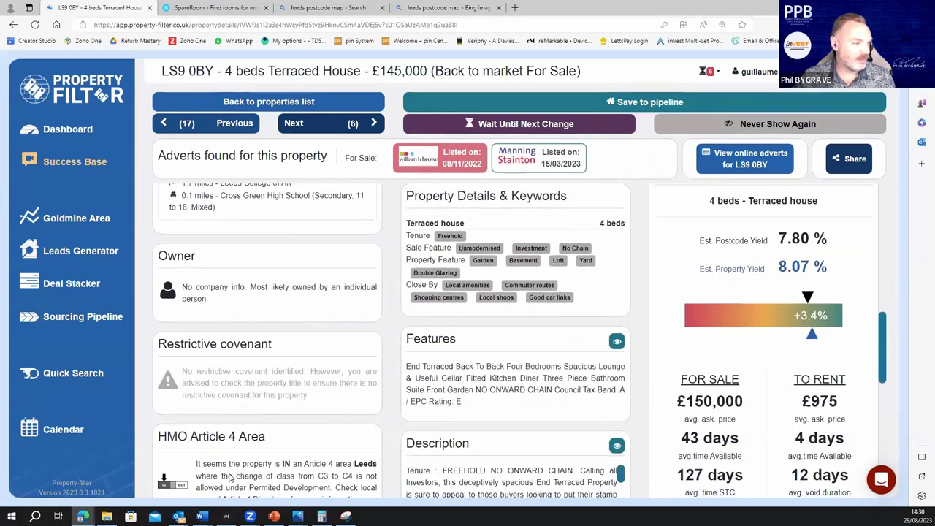
pyautogui.scroll(8, 621, 388)
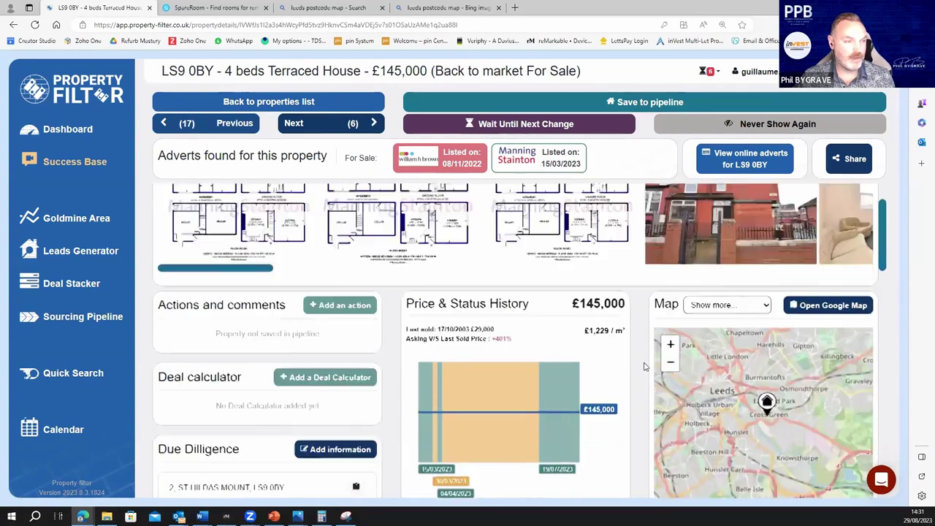
pyautogui.scroll(-1, 644, 367)
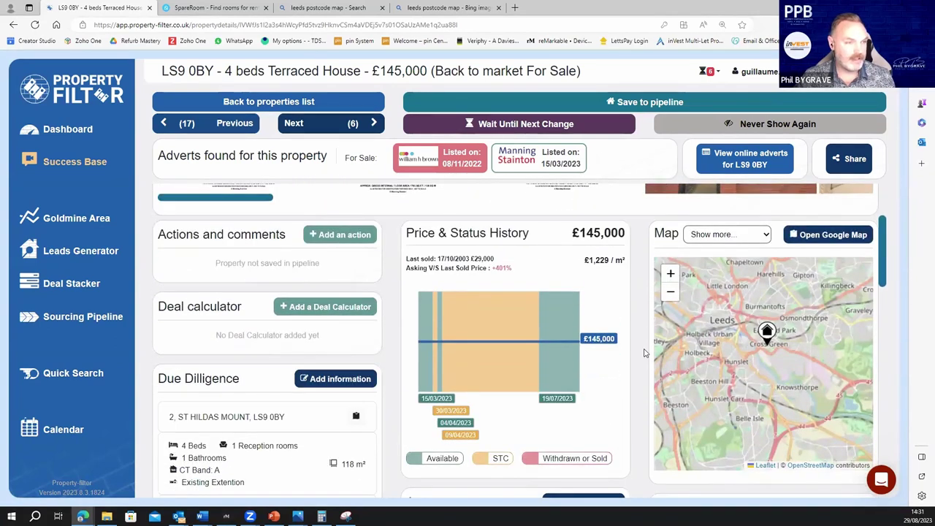
pyautogui.scroll(2, 768, 352)
pyautogui.scroll(-2, 767, 351)
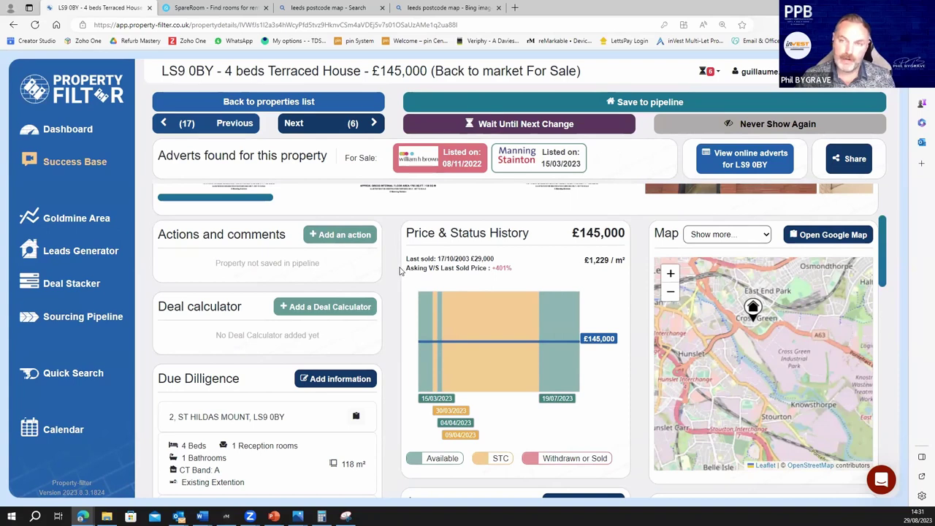
pyautogui.scroll(1, 400, 271)
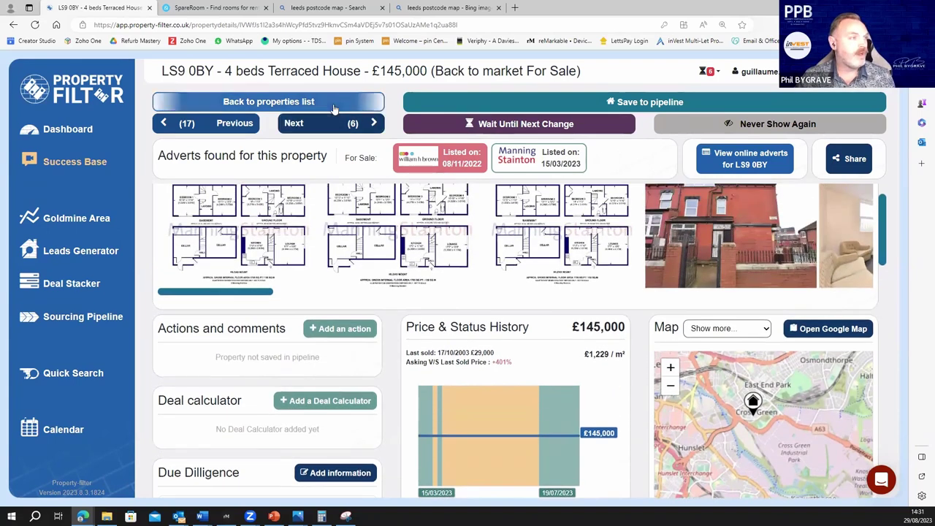
# Leave the property and its leads results, and open the HMO Potential CoLiving LEEDS leads generator for editing
pyautogui.click(268, 102)
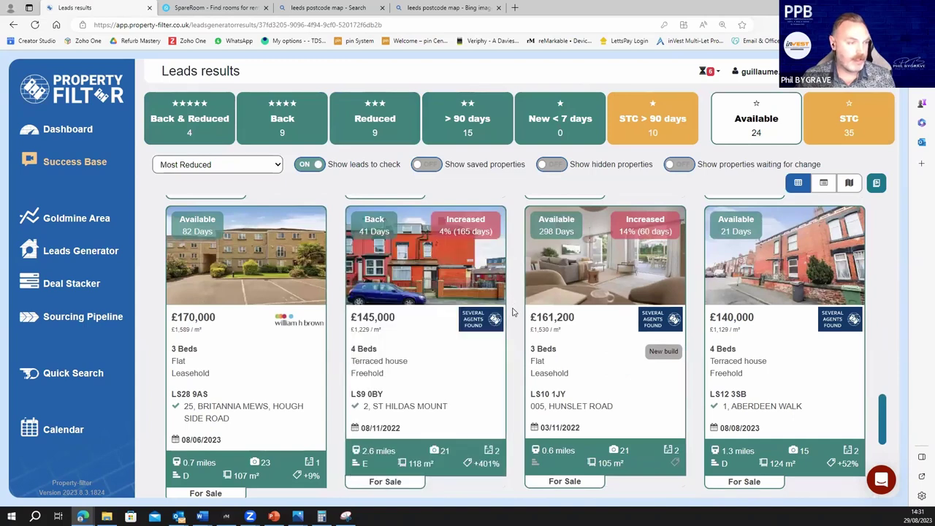
pyautogui.scroll(-5, 512, 313)
pyautogui.hotkey('alt', 'Left')
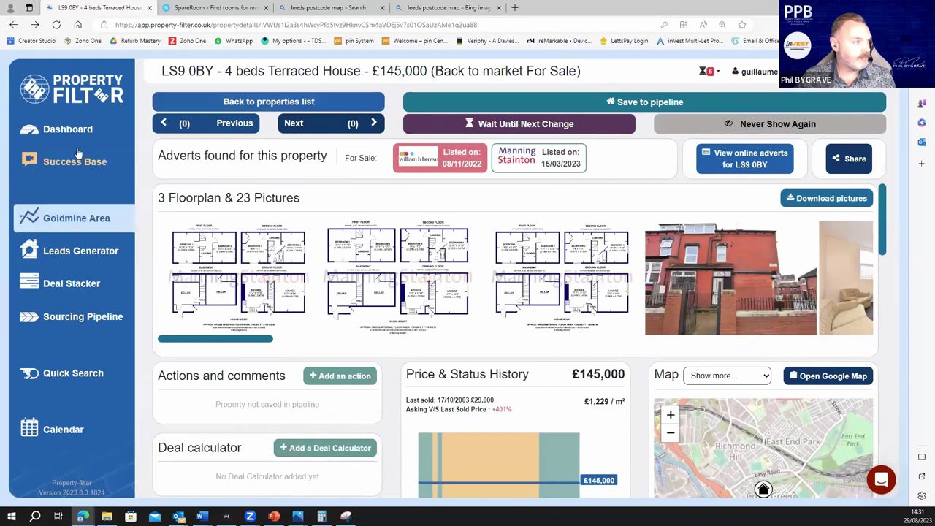
pyautogui.click(104, 255)
pyautogui.scroll(-3, 850, 211)
pyautogui.moveTo(885, 239); pyautogui.dragTo(897, 455)
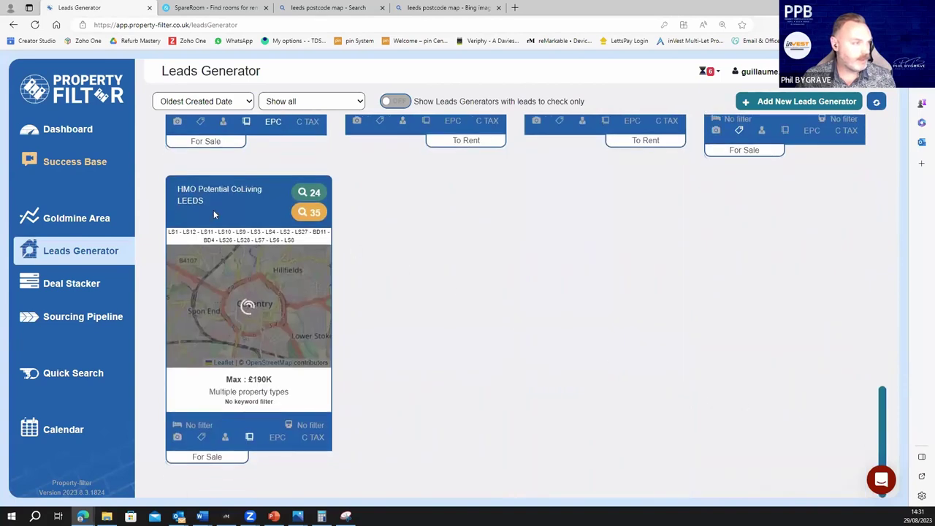
pyautogui.moveTo(246, 215)
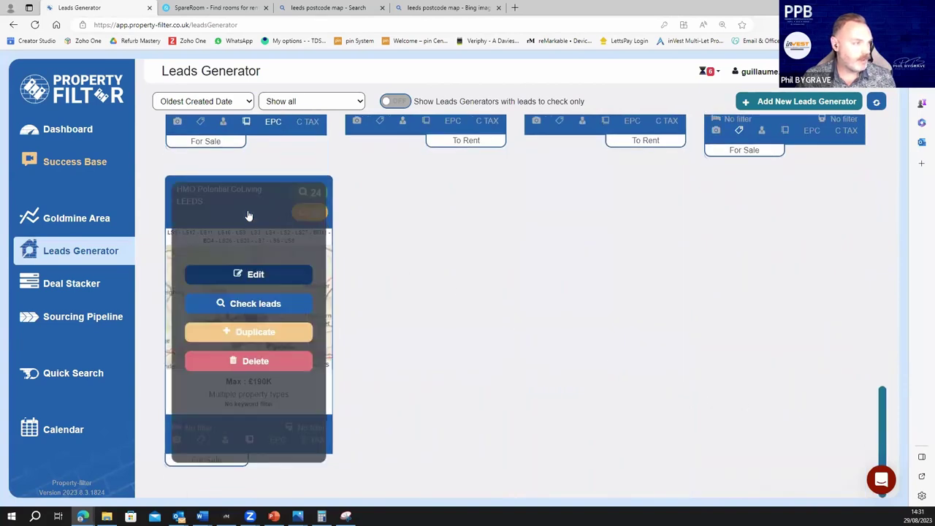
pyautogui.click(267, 276)
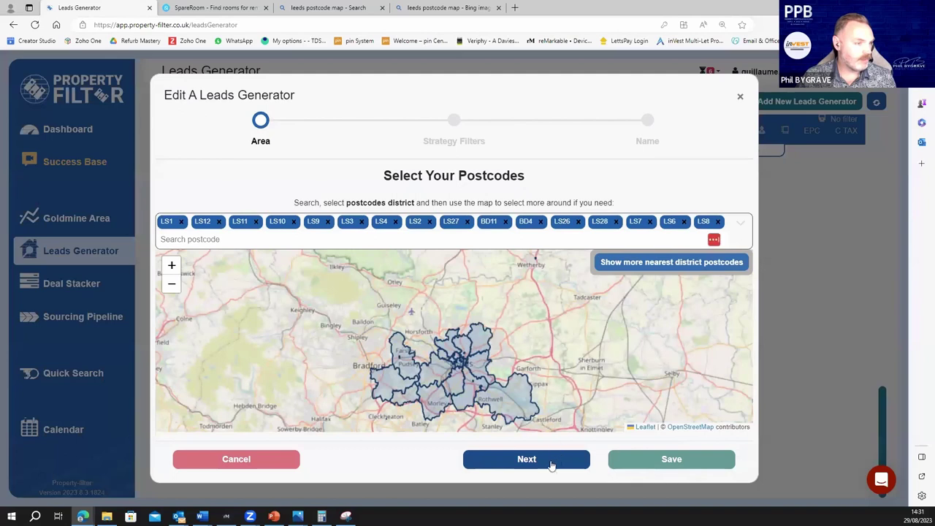
# Advance to the strategy filters of the leads generator and turn on the advanced filters
pyautogui.click(551, 460)
pyautogui.scroll(-1, 441, 401)
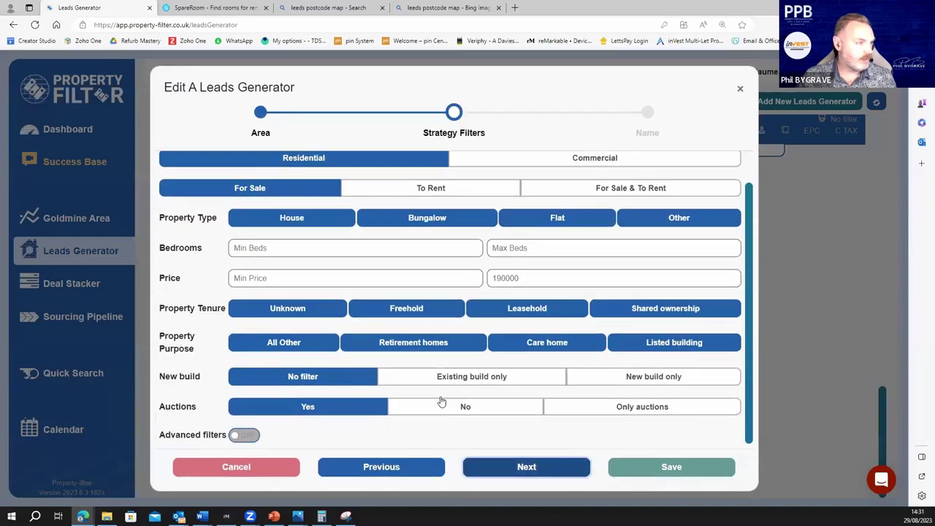
pyautogui.click(246, 431)
pyautogui.scroll(-2, 435, 384)
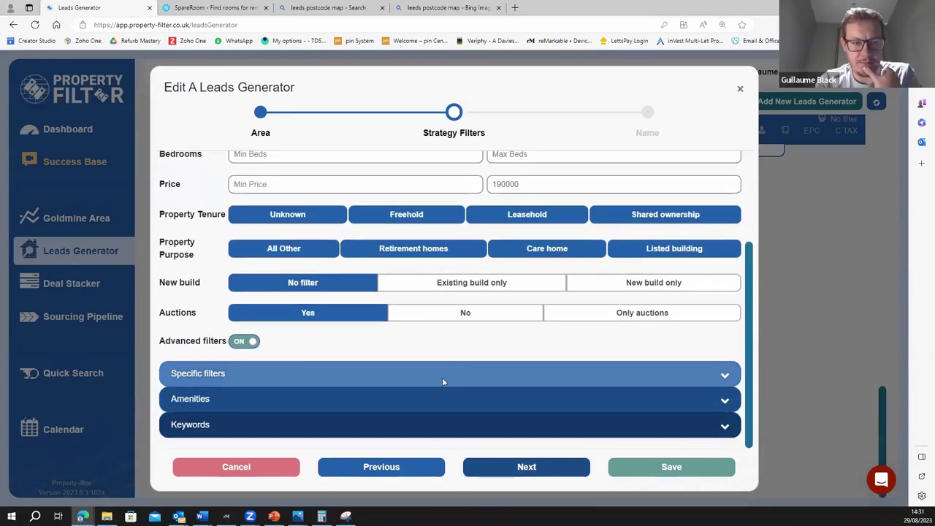
# Set HMO Article 4 Area to Outside in the specific filters, and save and confirm the edited leads generator
pyautogui.click(442, 378)
pyautogui.scroll(-5, 448, 371)
pyautogui.scroll(-3, 338, 329)
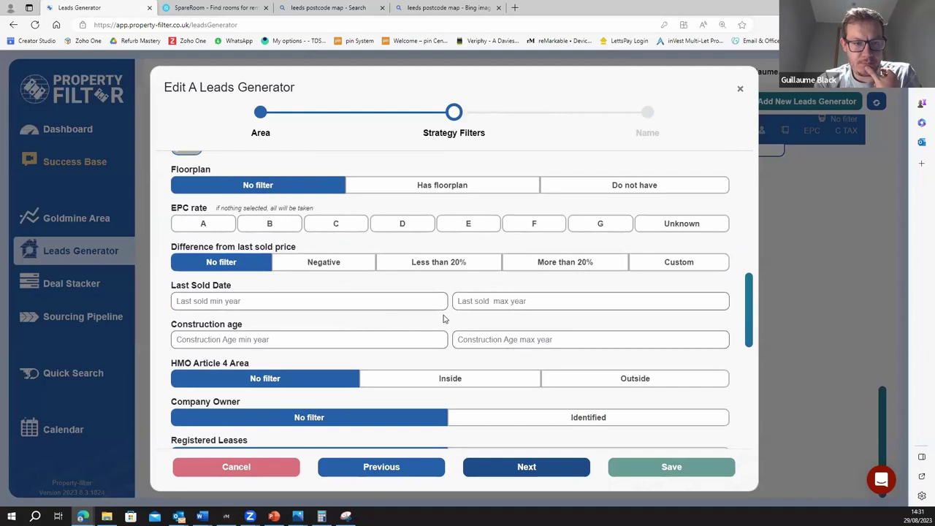
pyautogui.scroll(-2, 449, 319)
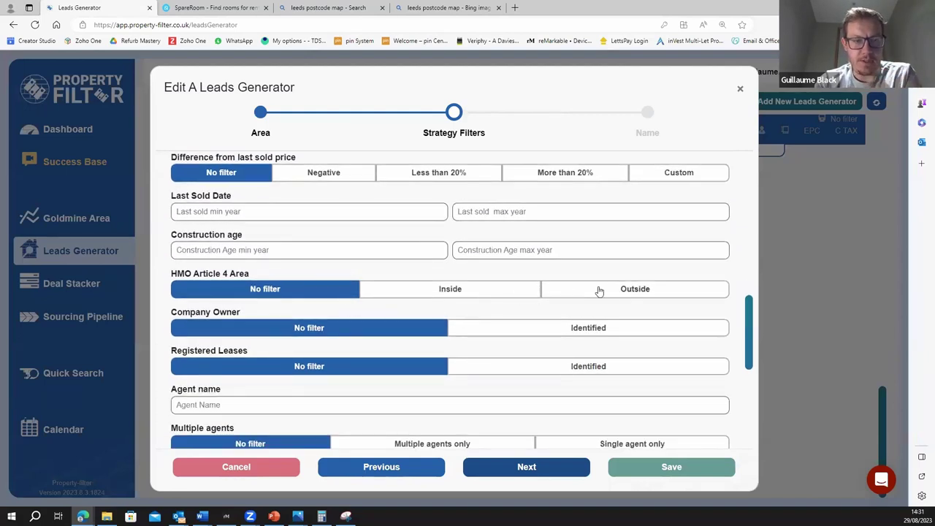
pyautogui.click(633, 290)
pyautogui.click(668, 470)
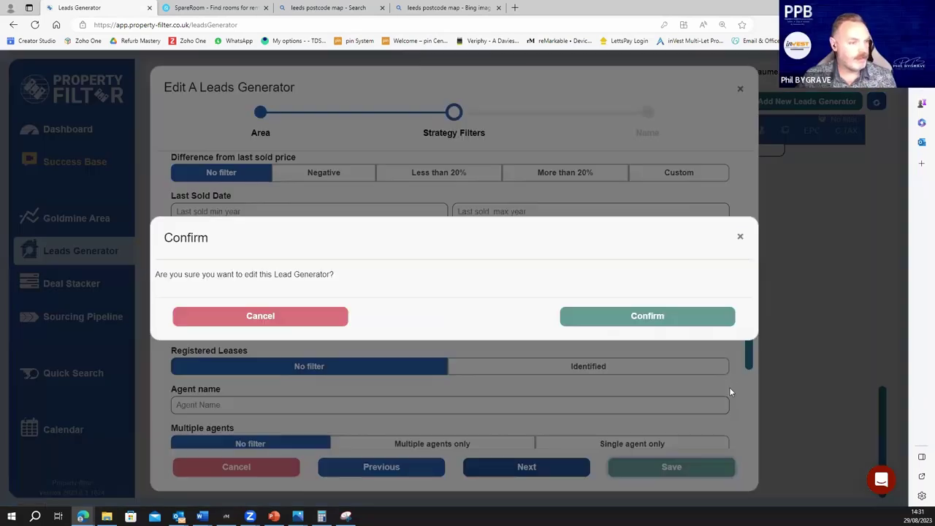
pyautogui.click(657, 319)
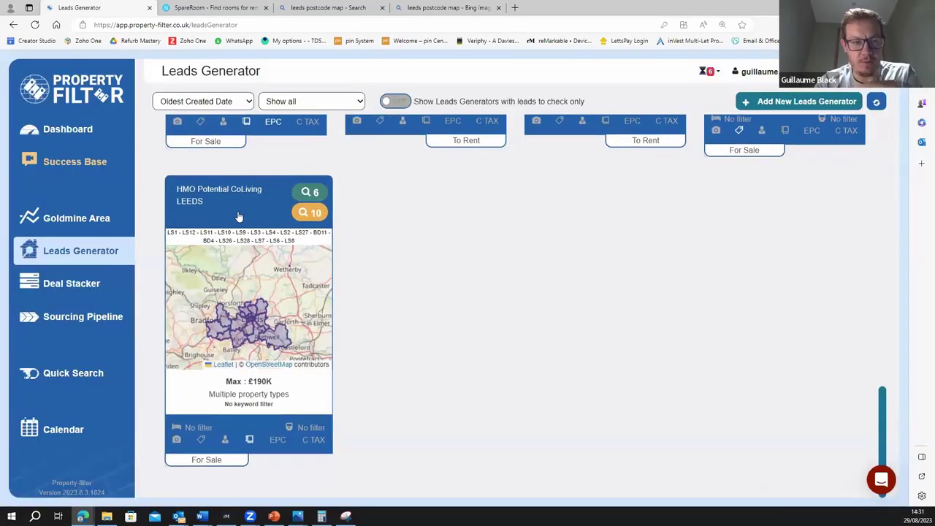
# Open the HMO Potential CoLiving LEEDS leads and look through the Available properties
pyautogui.moveTo(238, 217)
pyautogui.click(274, 304)
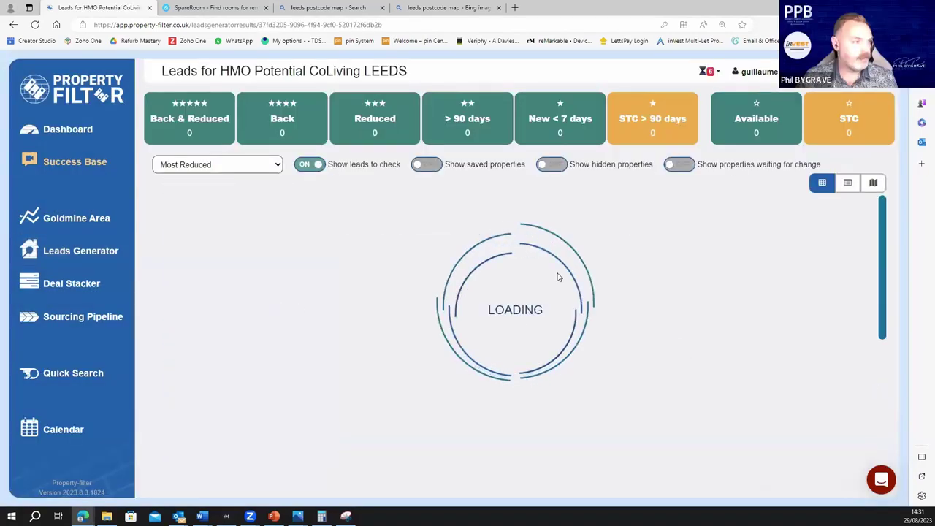
pyautogui.click(732, 139)
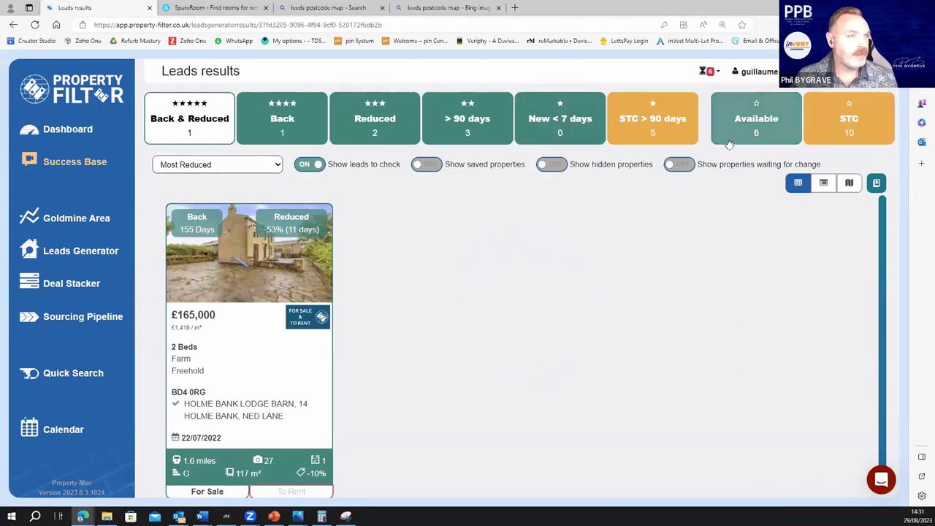
pyautogui.scroll(-3, 651, 372)
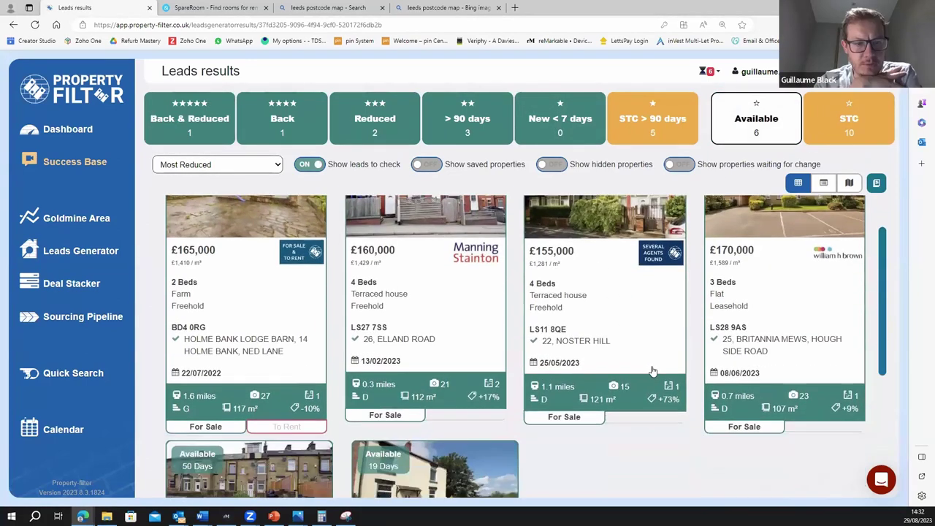
pyautogui.scroll(-1, 407, 395)
pyautogui.scroll(1, 407, 394)
pyautogui.scroll(-1, 406, 394)
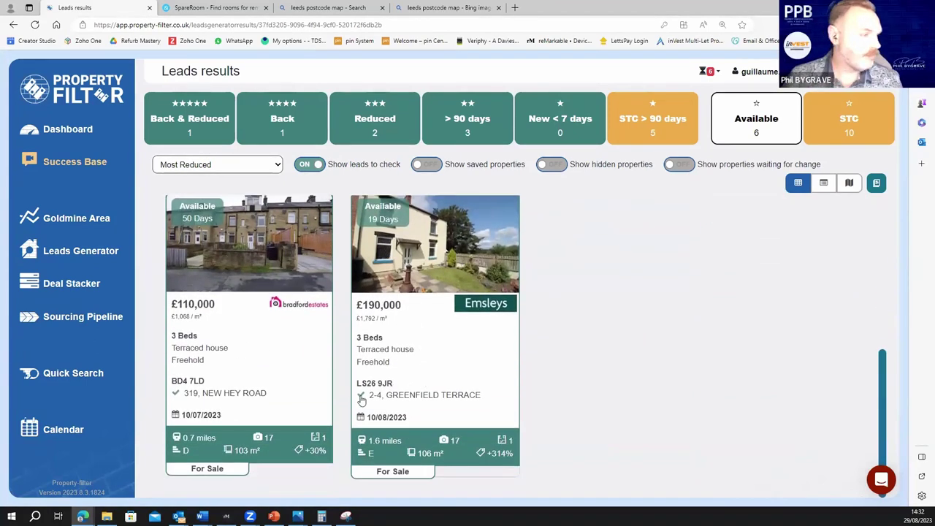
# Study the enlarged floorplan of the £110,000 terraced house in BD4 7LD and return to the properties list
pyautogui.scroll(1, 417, 388)
pyautogui.moveTo(299, 395)
pyautogui.click(300, 365)
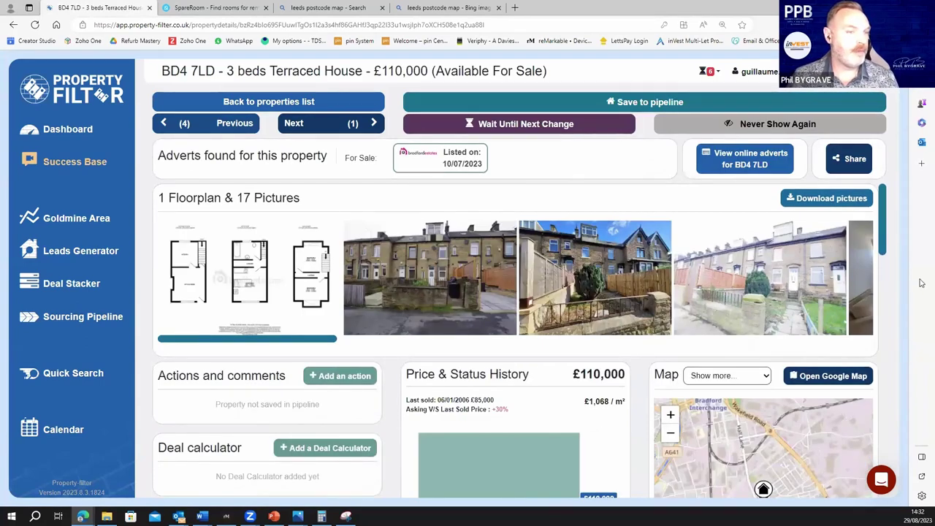
pyautogui.scroll(-1, 885, 225)
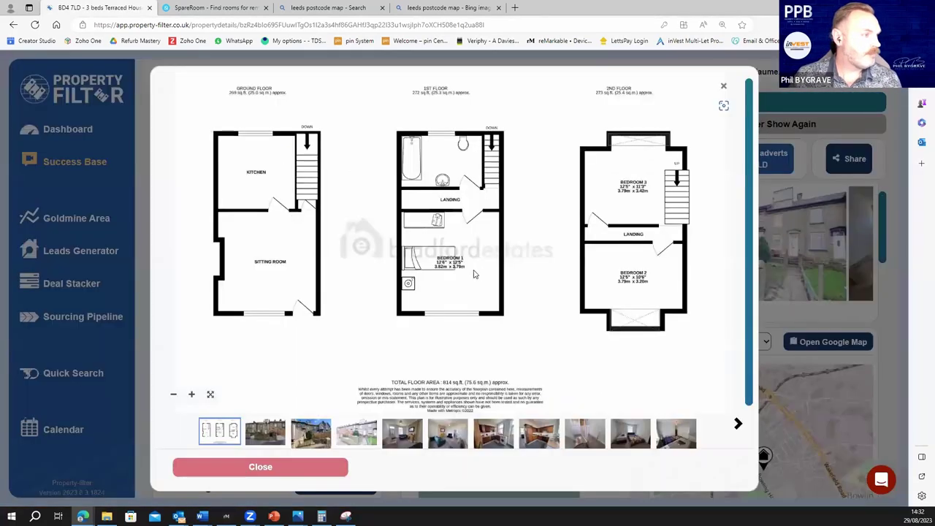
pyautogui.click(248, 244)
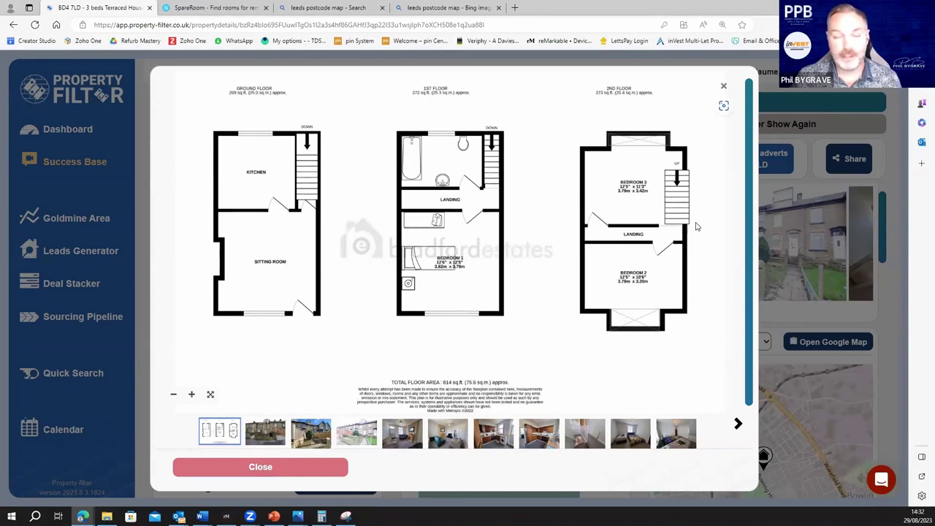
pyautogui.click(723, 88)
pyautogui.click(268, 101)
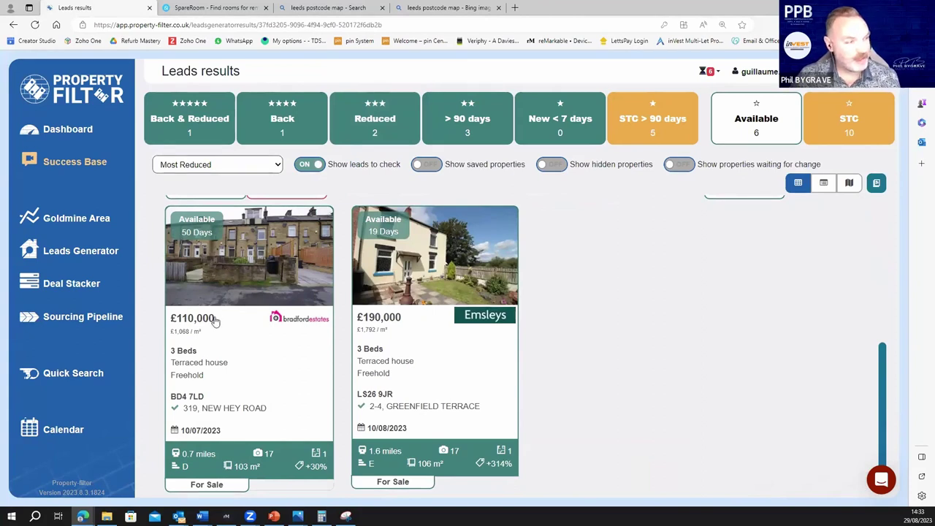
# Open the four-bed terraced house in LS27 7SS, examine its enlarged floorplan and close it
pyautogui.scroll(5, 470, 387)
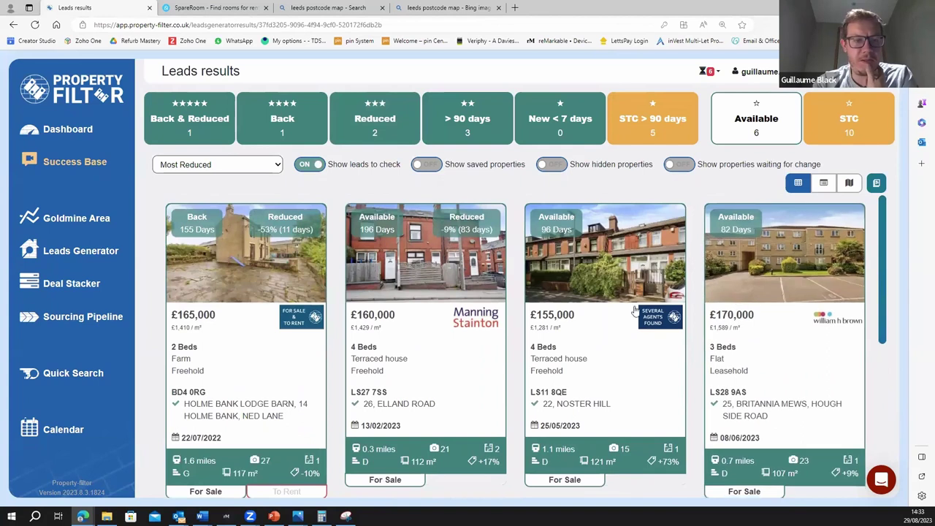
pyautogui.click(436, 329)
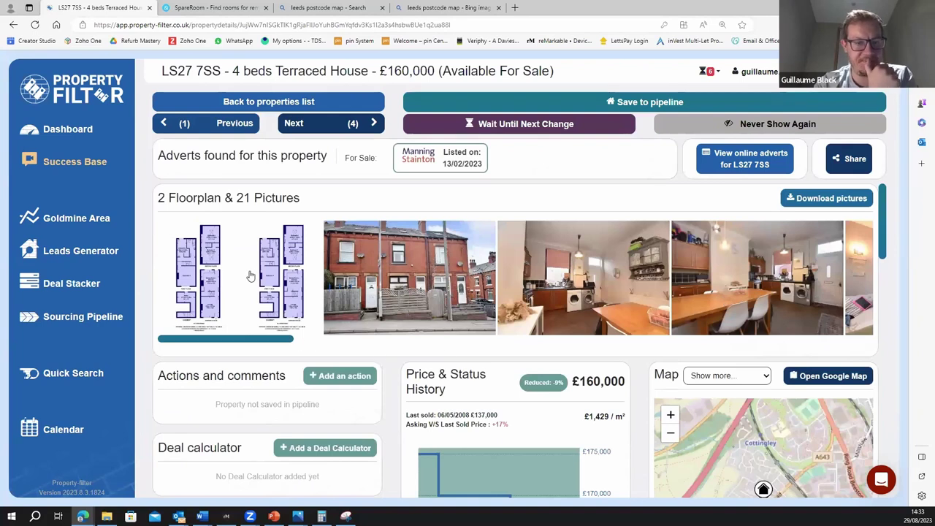
pyautogui.click(206, 275)
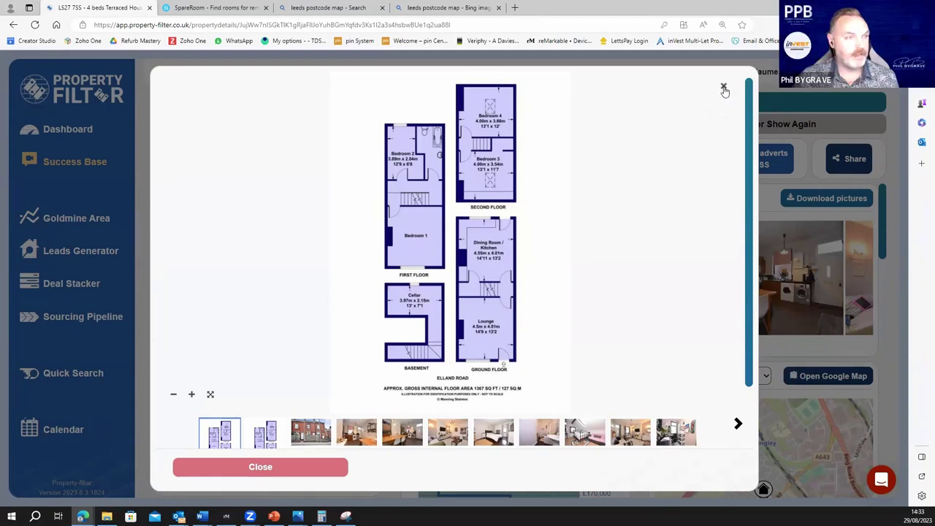
pyautogui.click(722, 132)
pyautogui.scroll(-2, 721, 133)
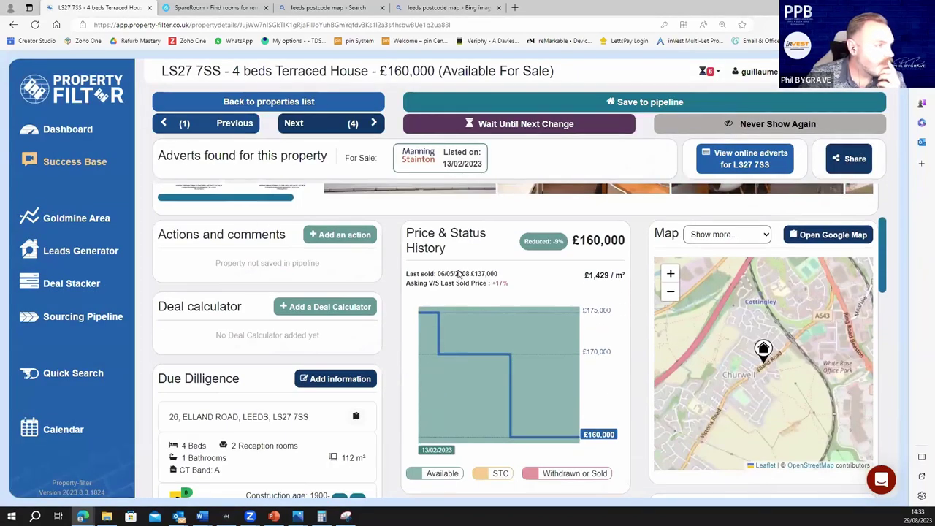
pyautogui.scroll(-5, 775, 343)
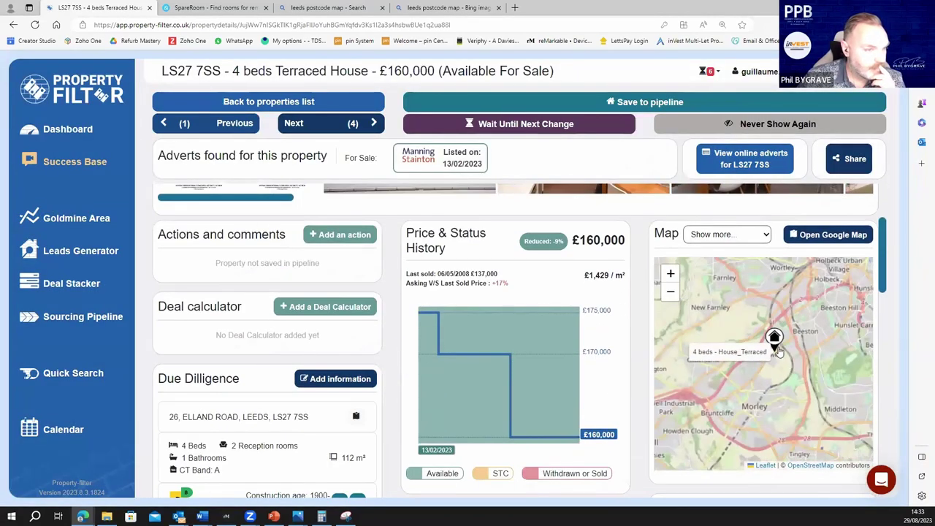
pyautogui.scroll(5, 777, 350)
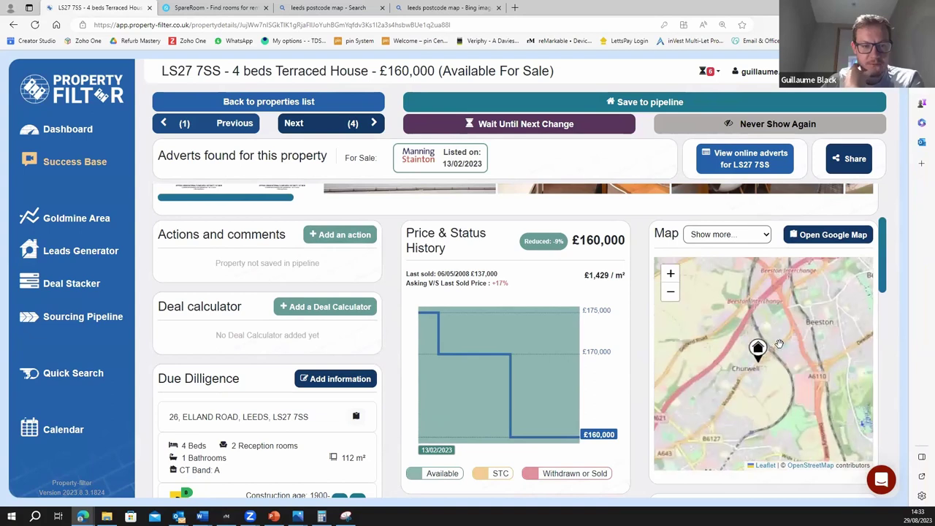
pyautogui.scroll(-1, 751, 360)
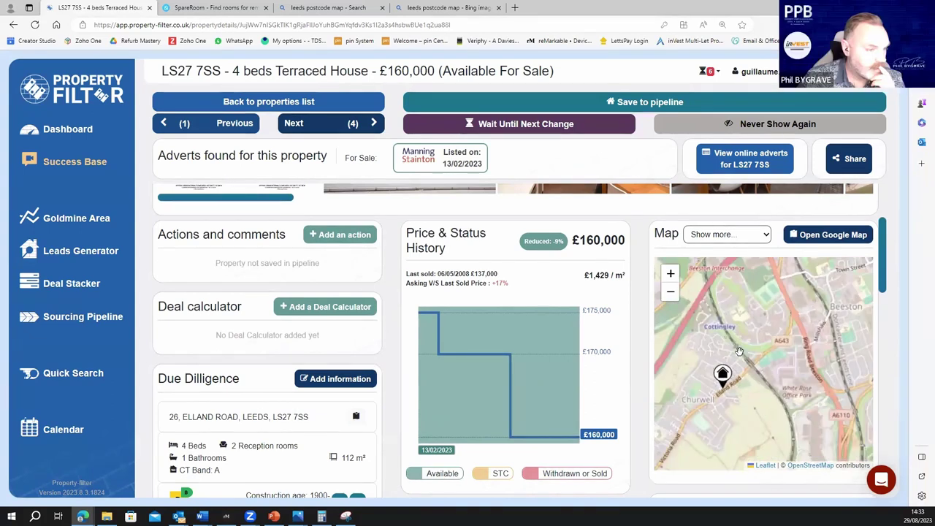
pyautogui.scroll(-1, 393, 431)
pyautogui.scroll(-3, 394, 430)
pyautogui.scroll(2, 395, 429)
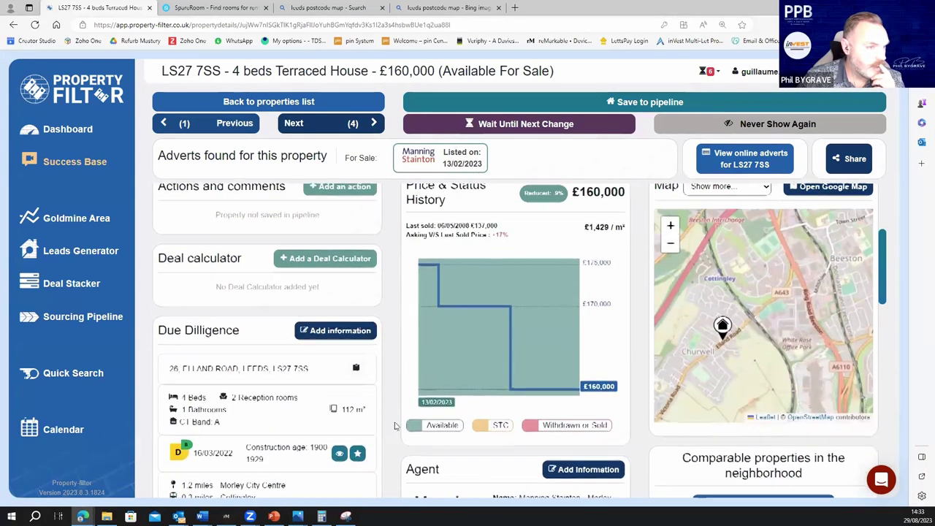
pyautogui.scroll(-2, 403, 411)
pyautogui.scroll(-4, 414, 377)
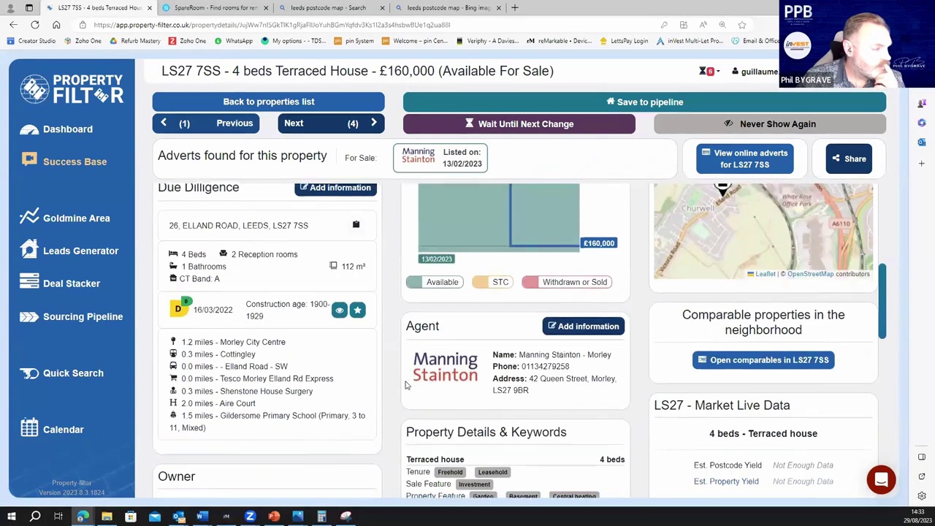
pyautogui.scroll(2, 405, 383)
pyautogui.scroll(3, 406, 383)
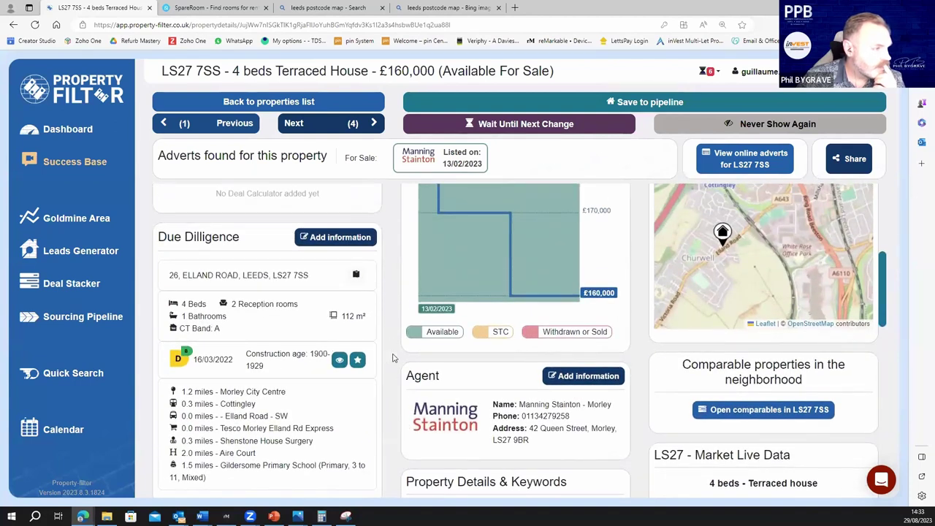
pyautogui.scroll(2, 392, 358)
pyautogui.scroll(2, 392, 358)
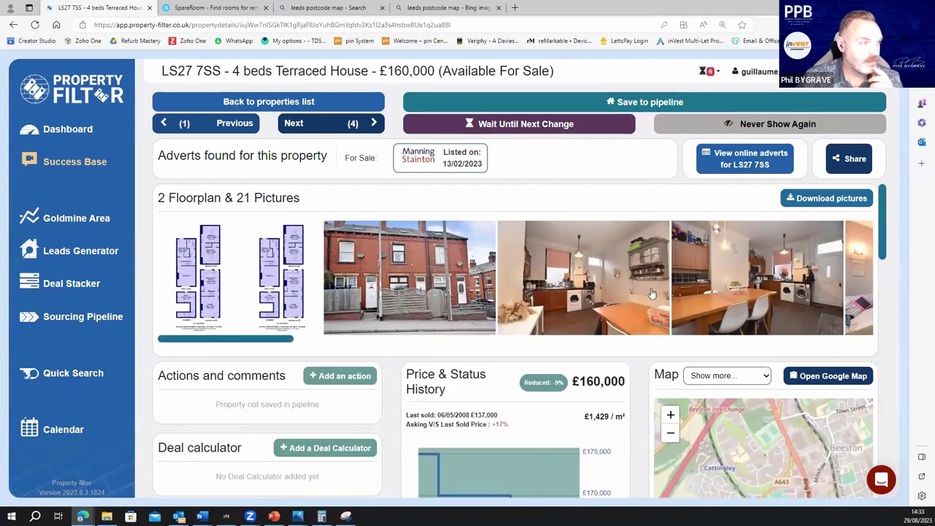
# Re-examine the floorplan of the LS27 7SS house, and browse its enlarged pictures from the kitchen through the bedrooms
pyautogui.click(204, 273)
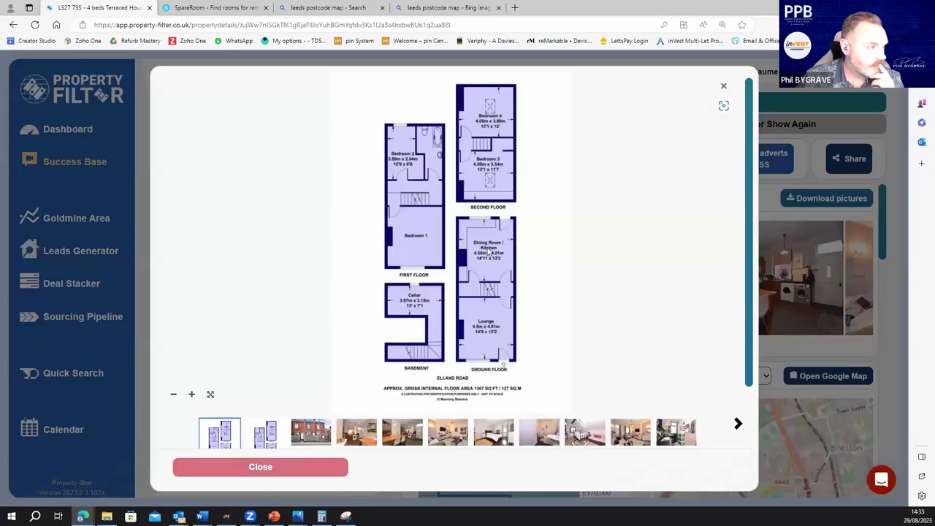
pyautogui.click(723, 86)
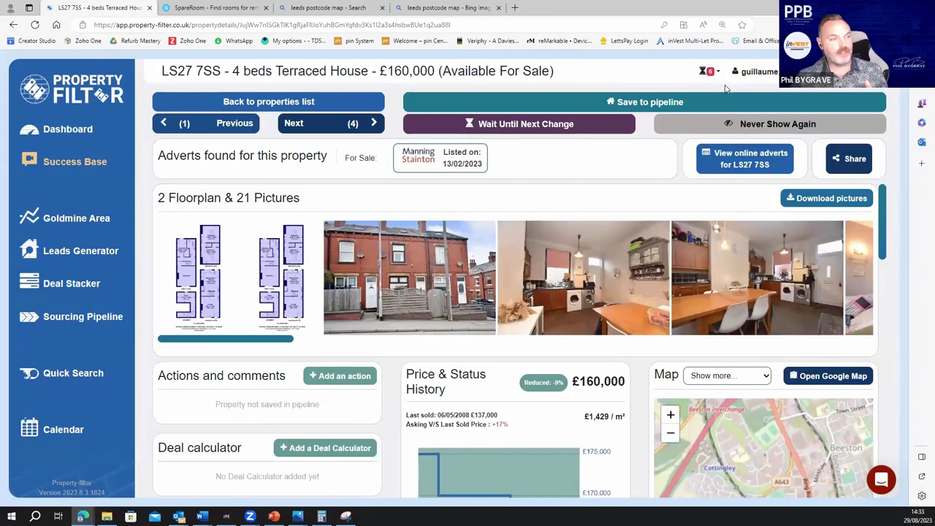
pyautogui.click(609, 281)
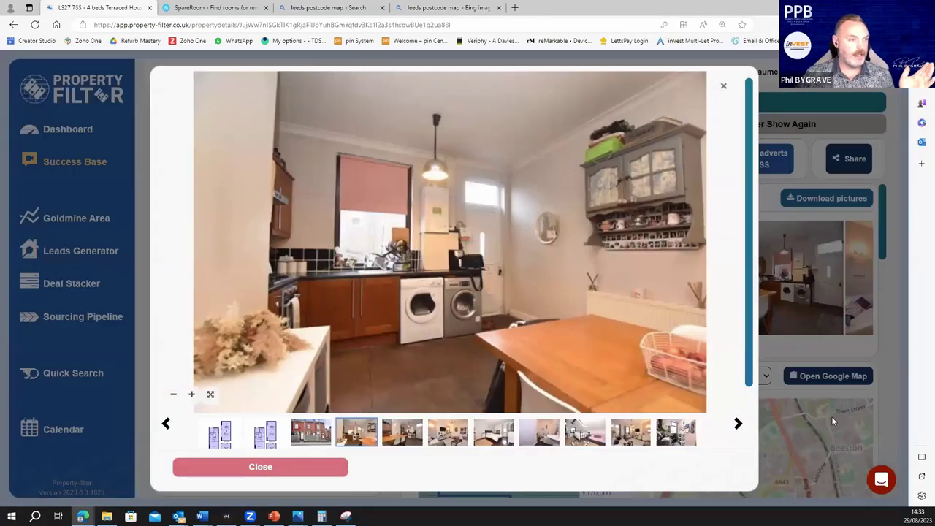
pyautogui.click(738, 424)
pyautogui.click(738, 425)
pyautogui.click(738, 424)
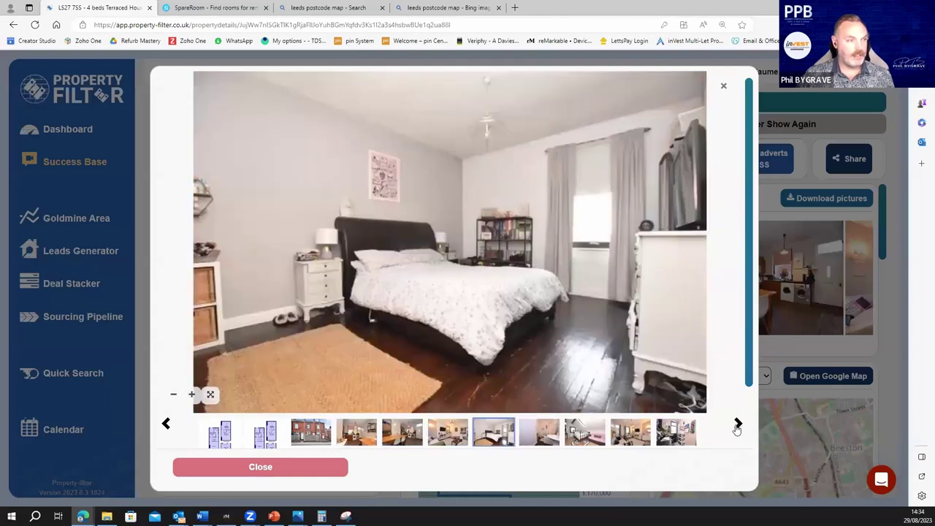
pyautogui.click(738, 425)
pyautogui.click(738, 425)
pyautogui.click(737, 424)
pyautogui.click(737, 424)
pyautogui.click(738, 425)
pyautogui.click(738, 425)
pyautogui.click(738, 425)
pyautogui.click(737, 427)
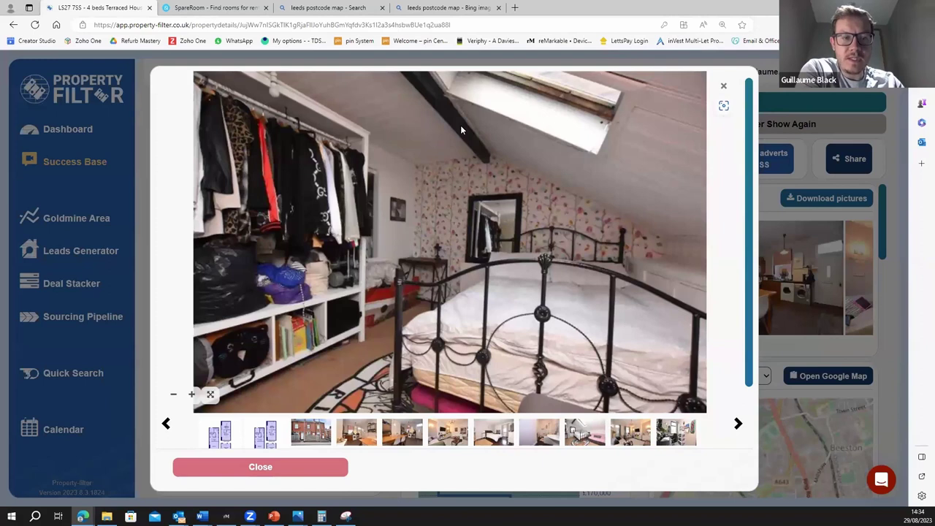
pyautogui.click(724, 86)
pyautogui.scroll(-4, 475, 278)
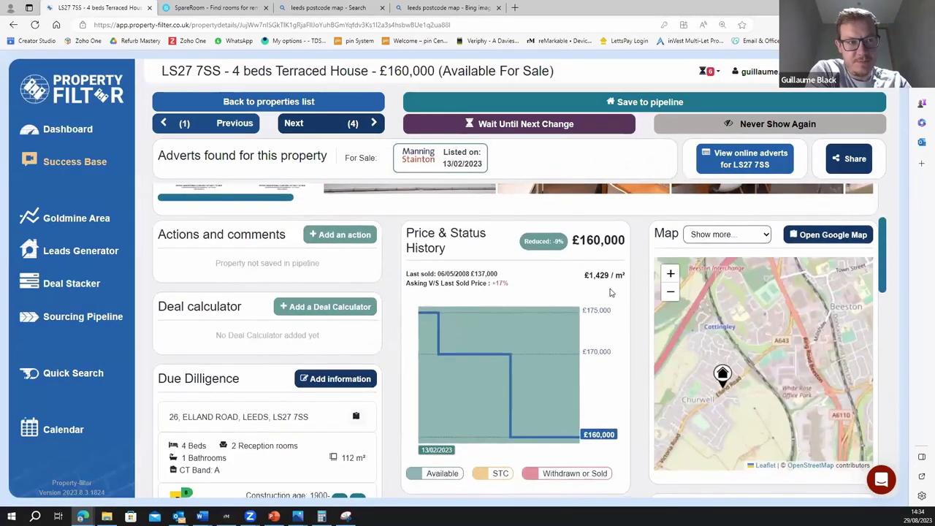
pyautogui.scroll(1, 423, 270)
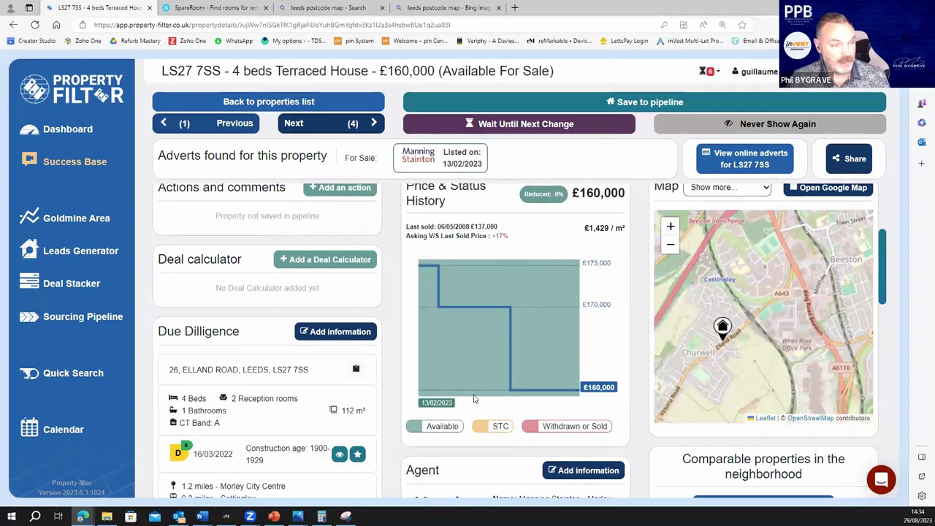
pyautogui.scroll(-3, 636, 329)
pyautogui.scroll(1, 636, 329)
pyautogui.scroll(-1, 723, 293)
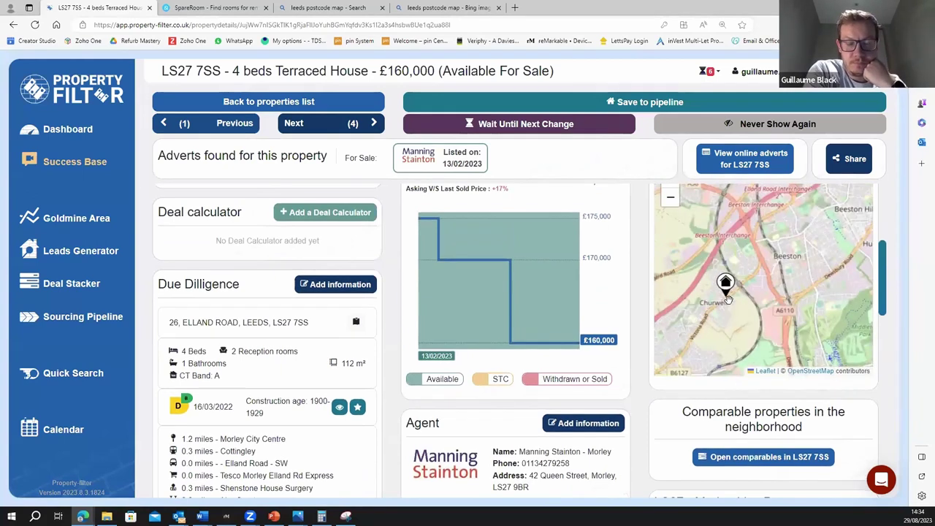
pyautogui.scroll(1, 725, 298)
pyautogui.scroll(-1, 721, 305)
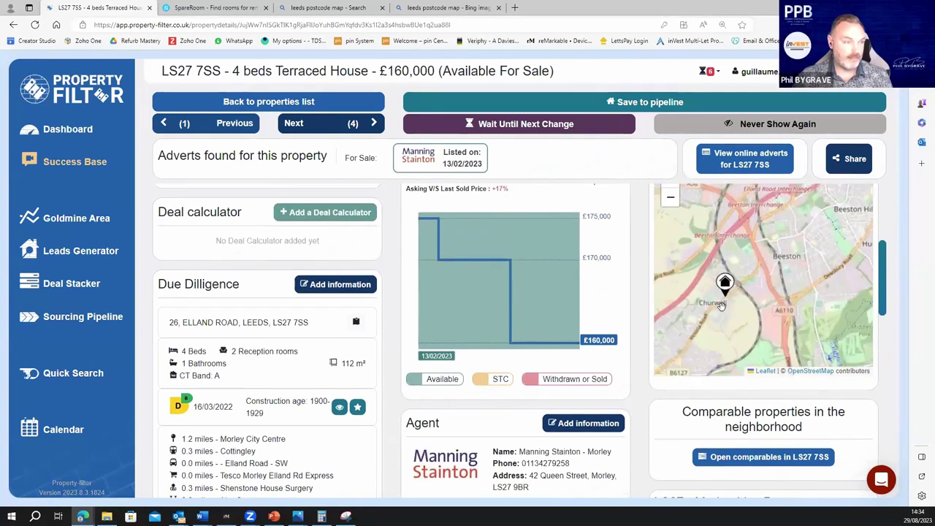
pyautogui.scroll(4, 640, 312)
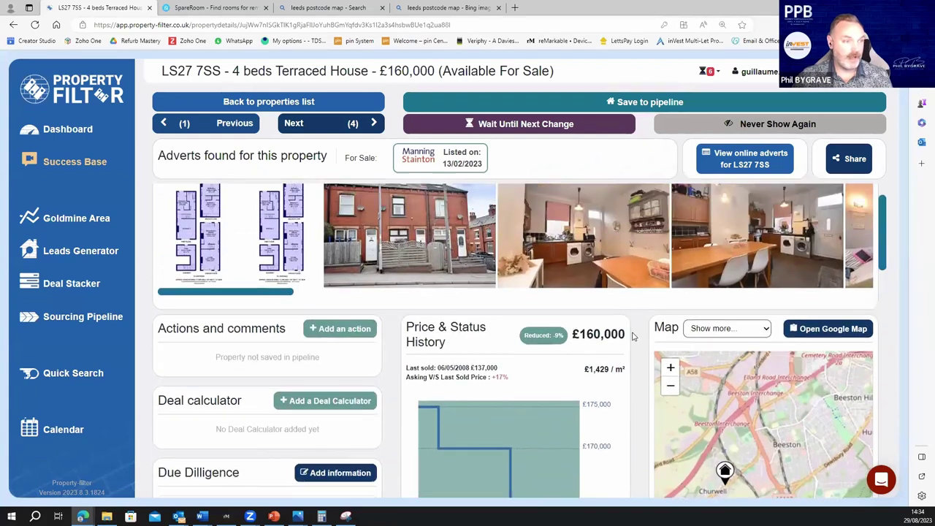
# Review the asking price, market live data and wider Leeds map location of the LS27 7SS house
pyautogui.moveTo(585, 334); pyautogui.dragTo(625, 335)
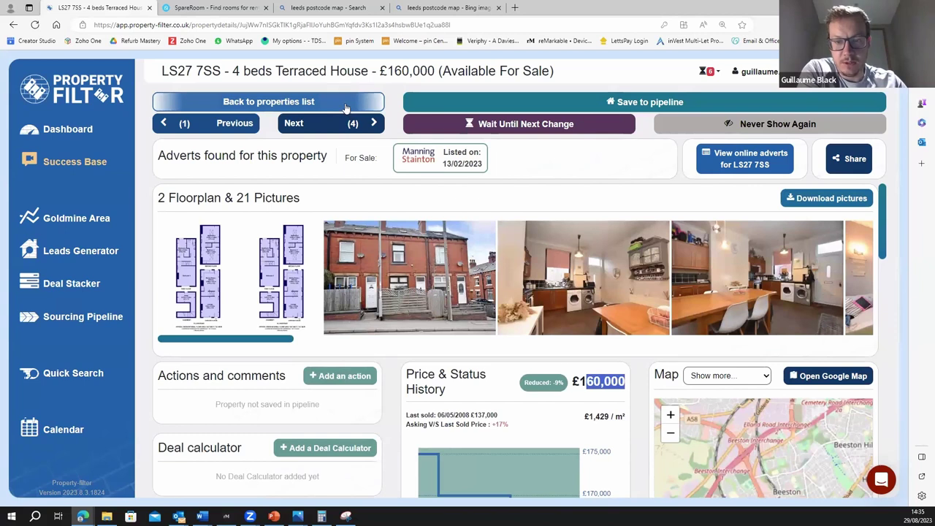
pyautogui.scroll(-2, 803, 453)
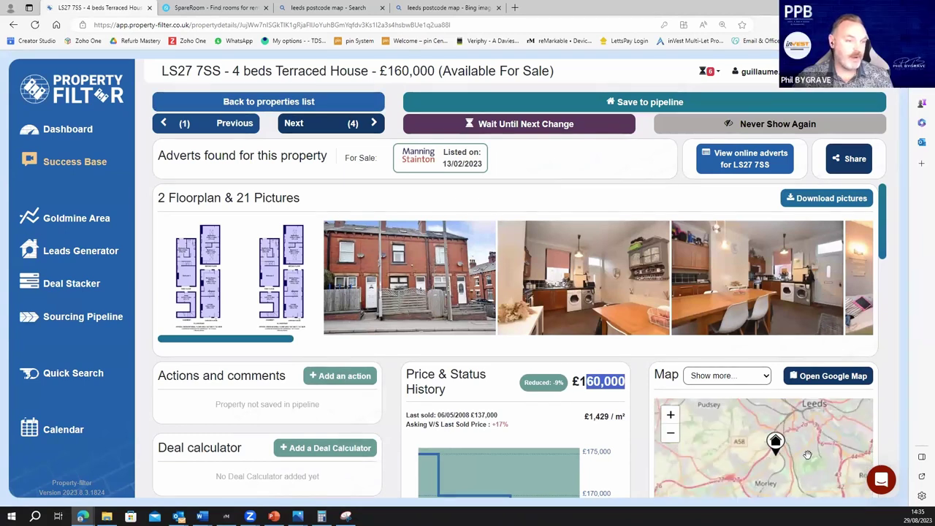
pyautogui.scroll(-6, 774, 449)
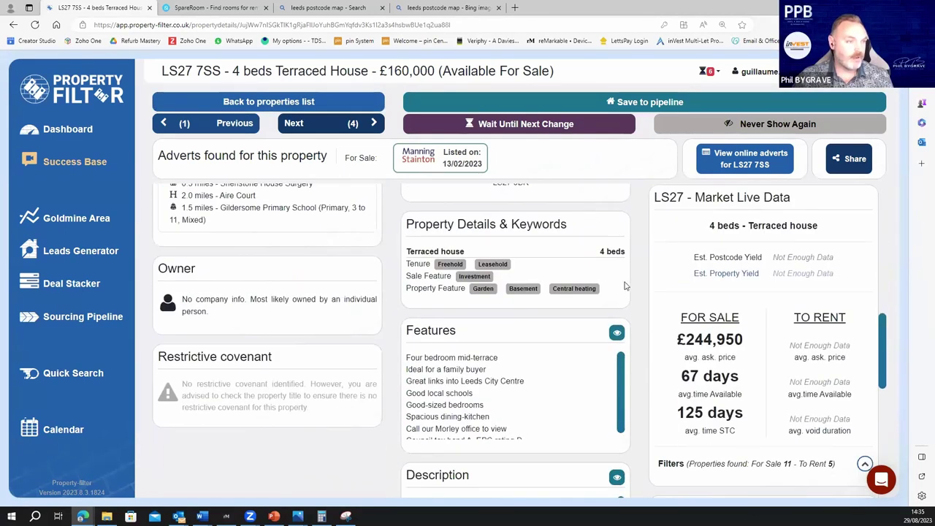
pyautogui.scroll(5, 624, 286)
pyautogui.moveTo(744, 232)
pyautogui.mouseDown()
pyautogui.moveTo(778, 347)
pyautogui.moveTo(754, 348)
pyautogui.mouseUp()
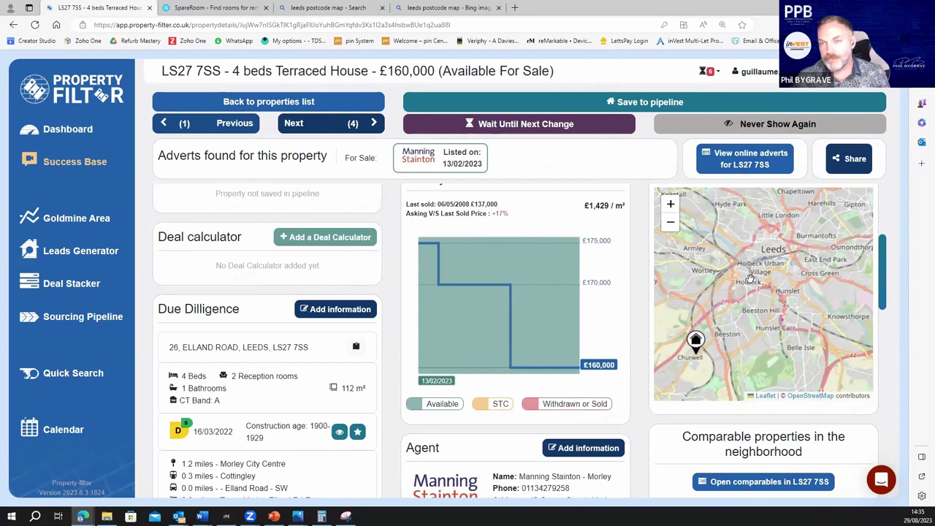
pyautogui.scroll(-2, 392, 225)
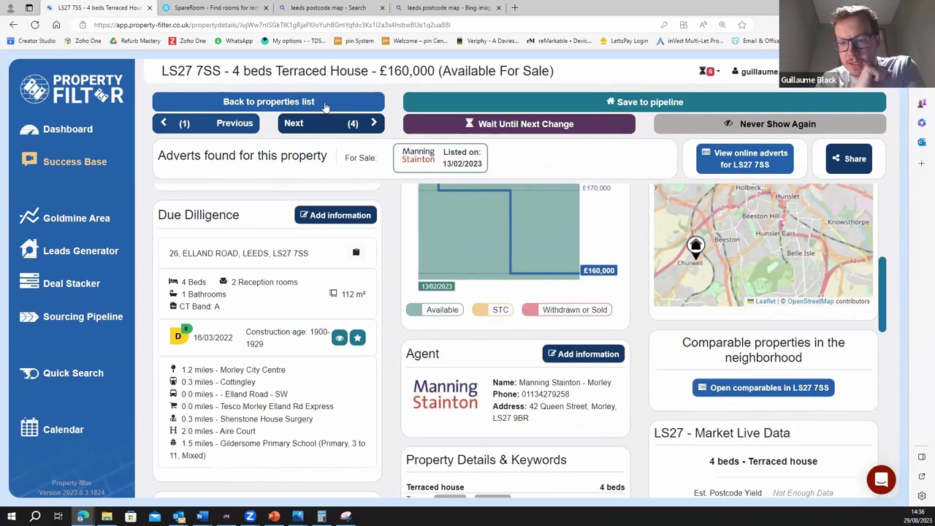
# Open the sourcing pipeline and look over its Do Due Diligence properties
pyautogui.click(51, 313)
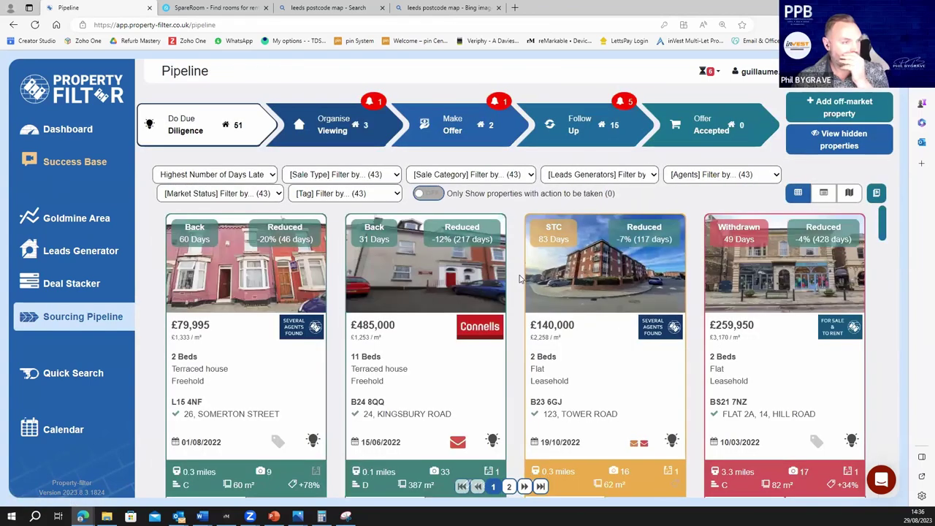
pyautogui.scroll(-1, 519, 280)
pyautogui.scroll(1, 519, 280)
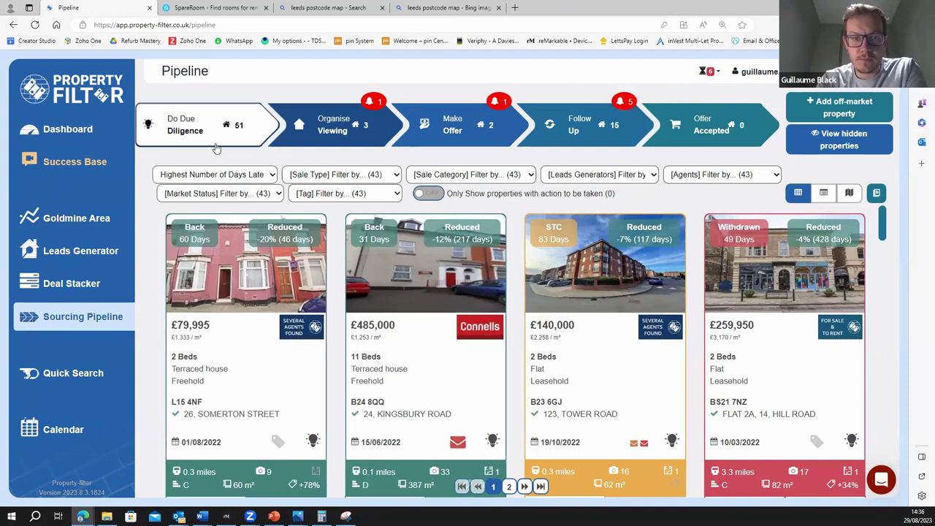
# Open the leads of the HMO Potential CoLiving LEEDS generator and show the Available ones
pyautogui.click(74, 257)
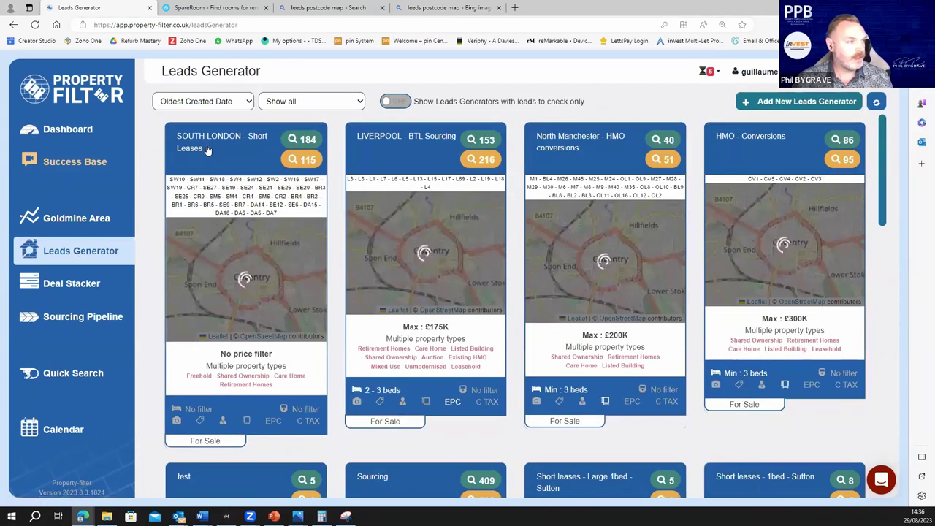
pyautogui.scroll(-8, 422, 315)
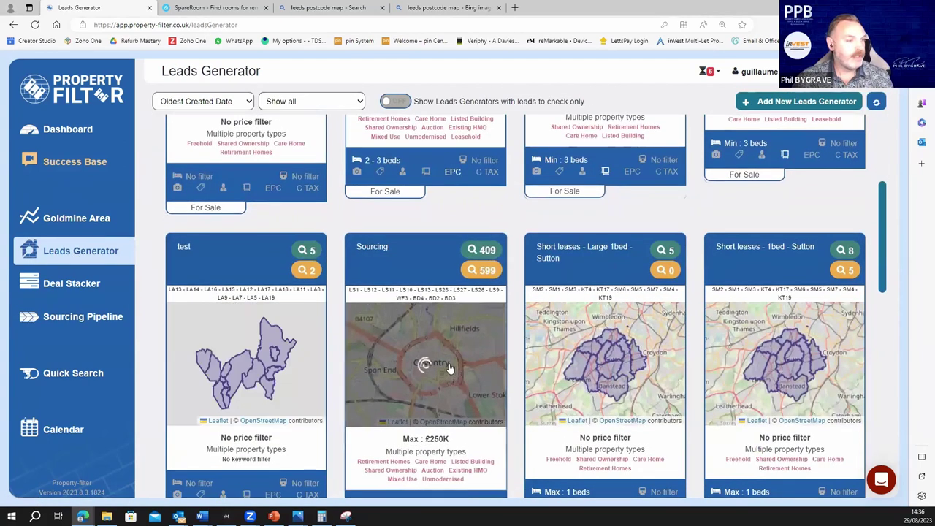
pyautogui.scroll(1, 243, 267)
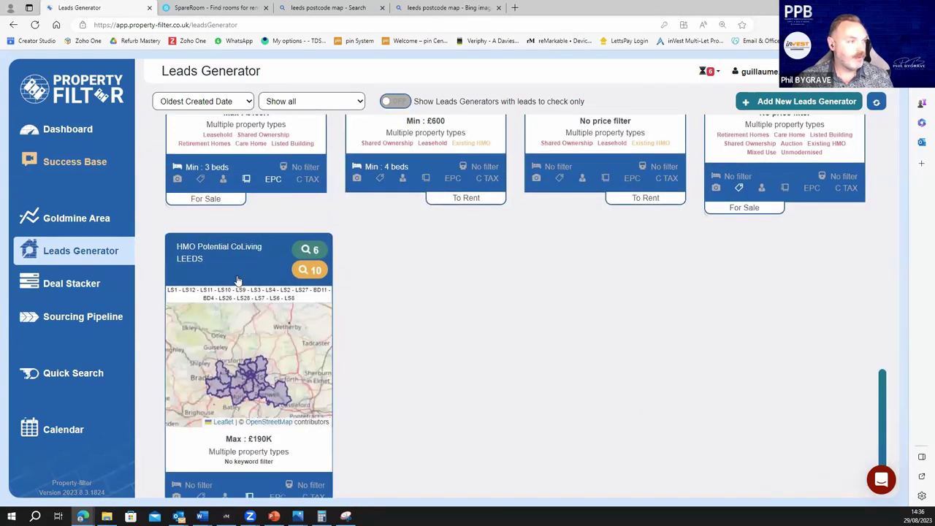
pyautogui.moveTo(239, 282)
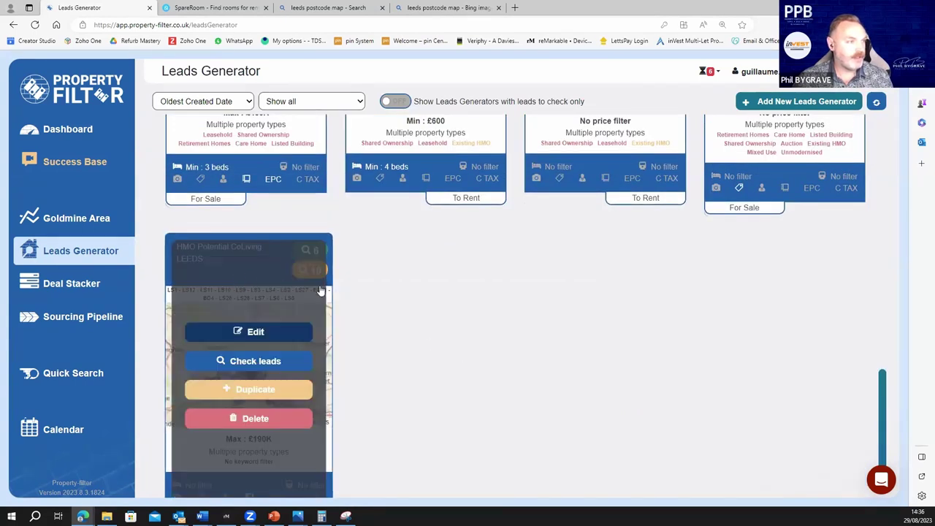
pyautogui.click(229, 359)
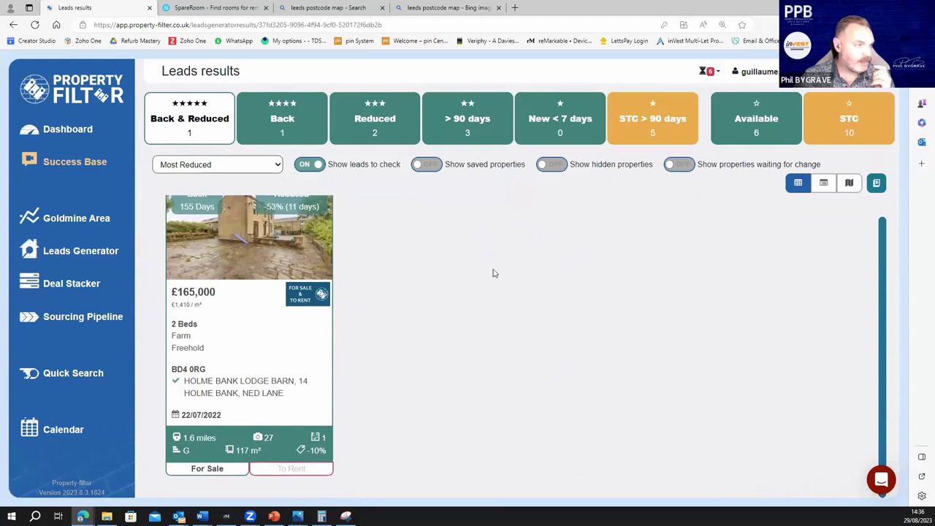
pyautogui.click(756, 119)
# Find the £160,000 LS27 7SS terraced house among the Available leads and save it to the pipeline
pyautogui.scroll(-2, 673, 228)
pyautogui.scroll(-3, 580, 317)
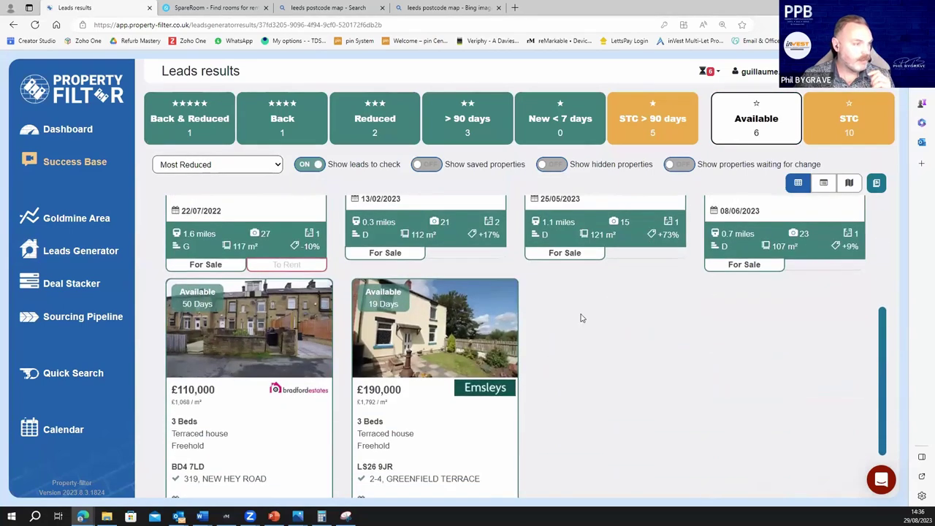
pyautogui.scroll(5, 583, 328)
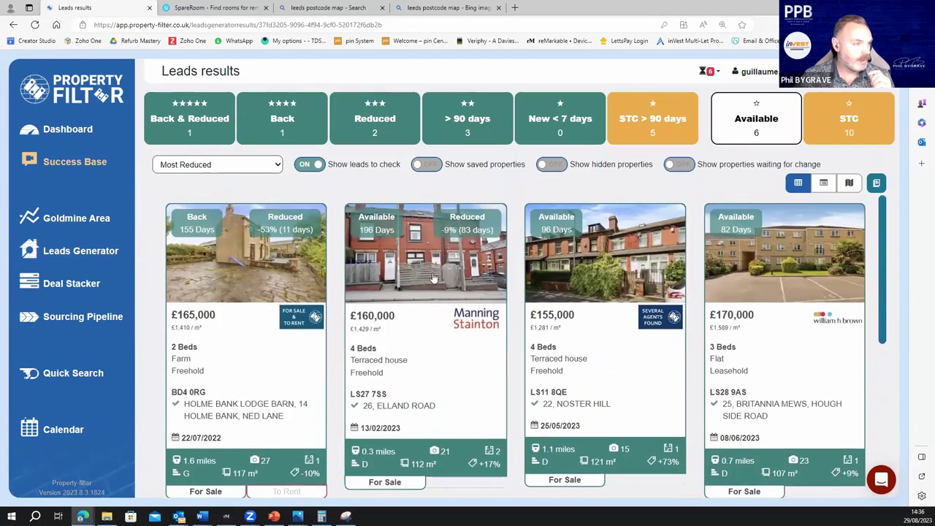
pyautogui.click(436, 316)
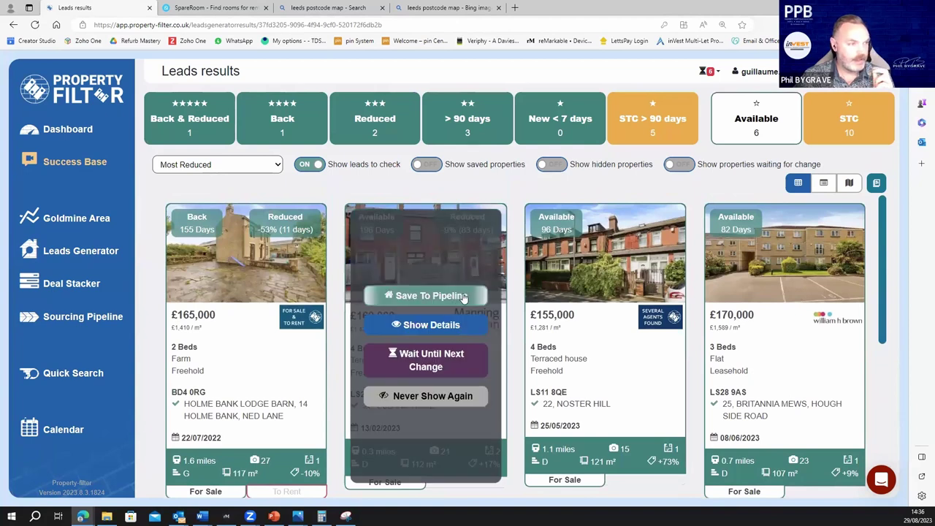
pyautogui.click(462, 297)
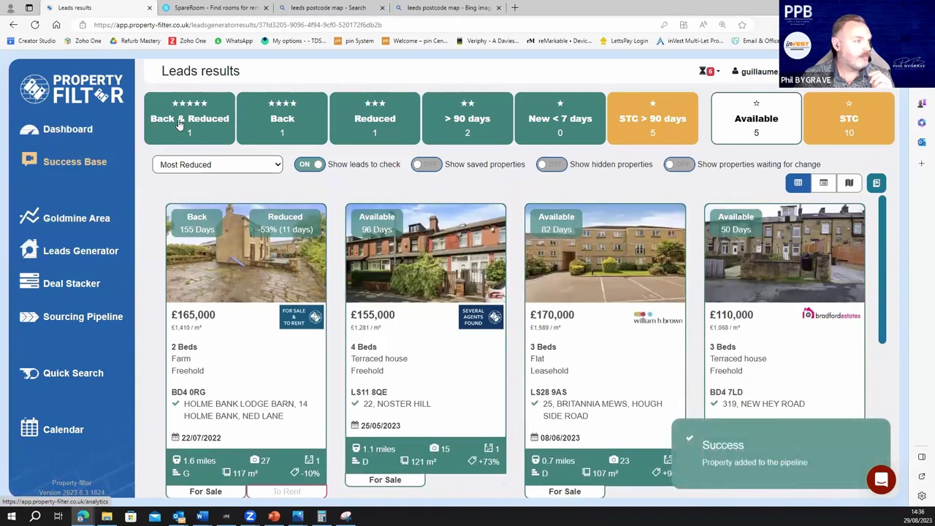
# Look through the sourcing pipeline's due diligence properties for the LS27 7SS house
pyautogui.click(63, 315)
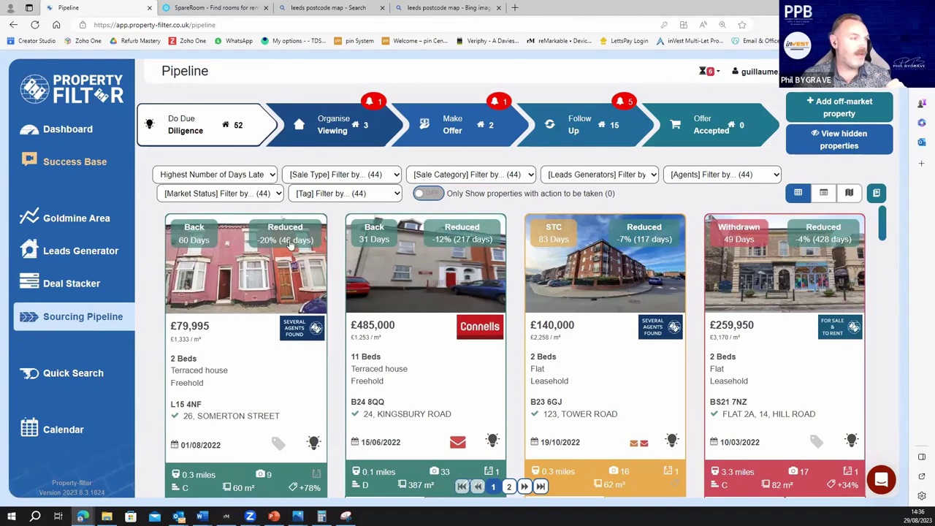
pyautogui.scroll(-5, 585, 307)
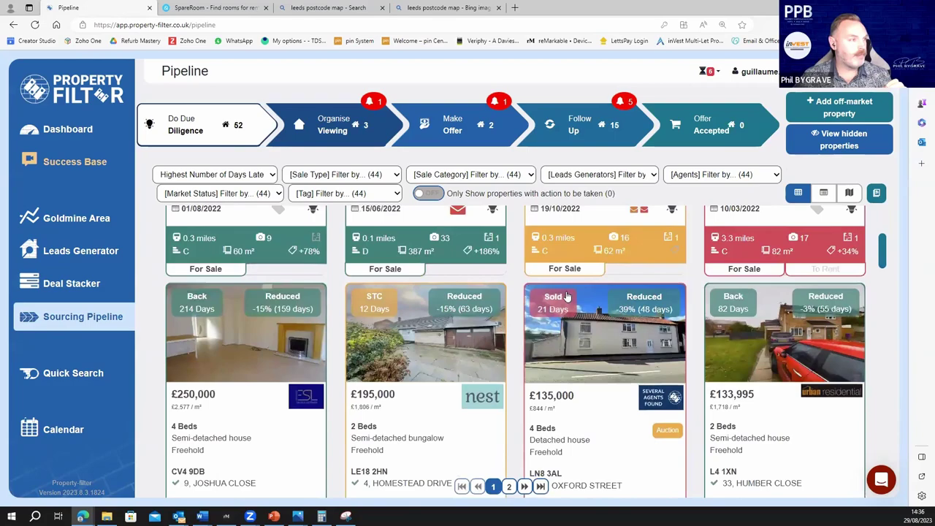
pyautogui.scroll(-10, 570, 298)
pyautogui.scroll(-5, 581, 299)
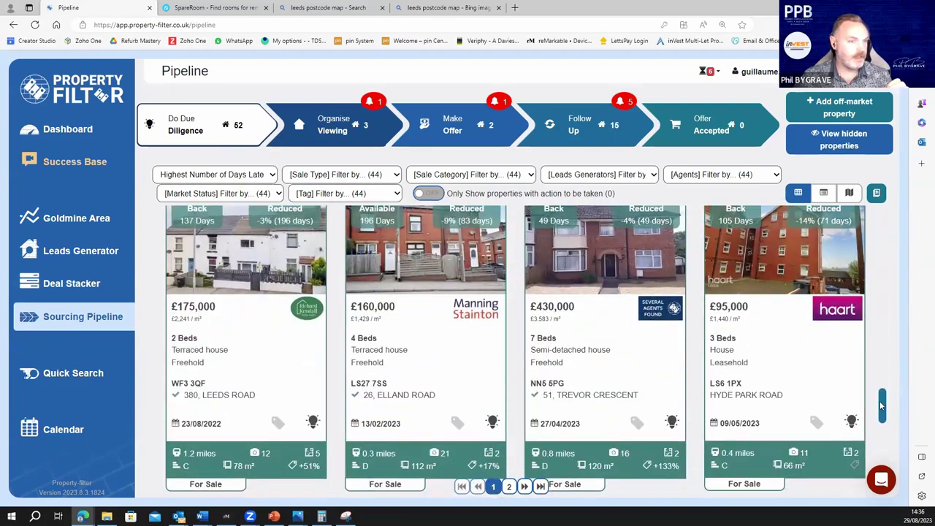
pyautogui.scroll(-5, 881, 406)
pyautogui.scroll(5, 882, 405)
pyautogui.scroll(-4, 882, 406)
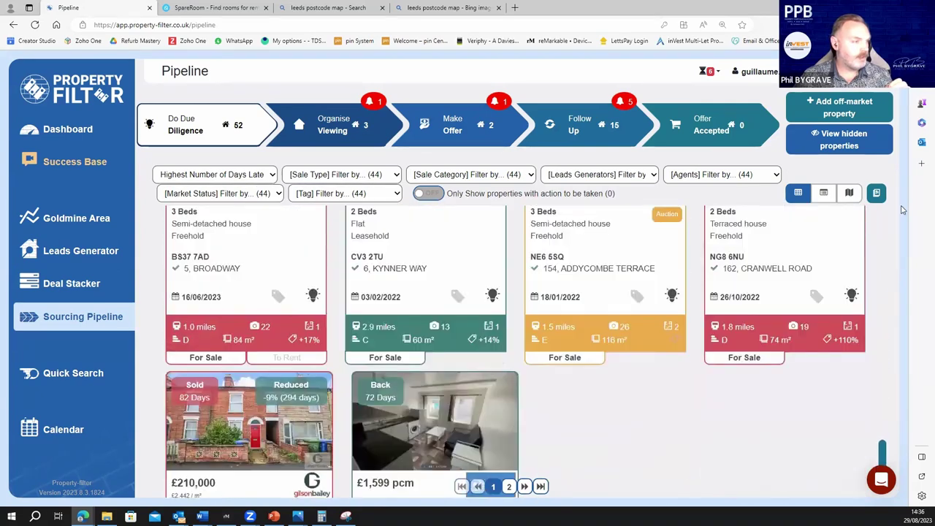
pyautogui.scroll(10, 903, 211)
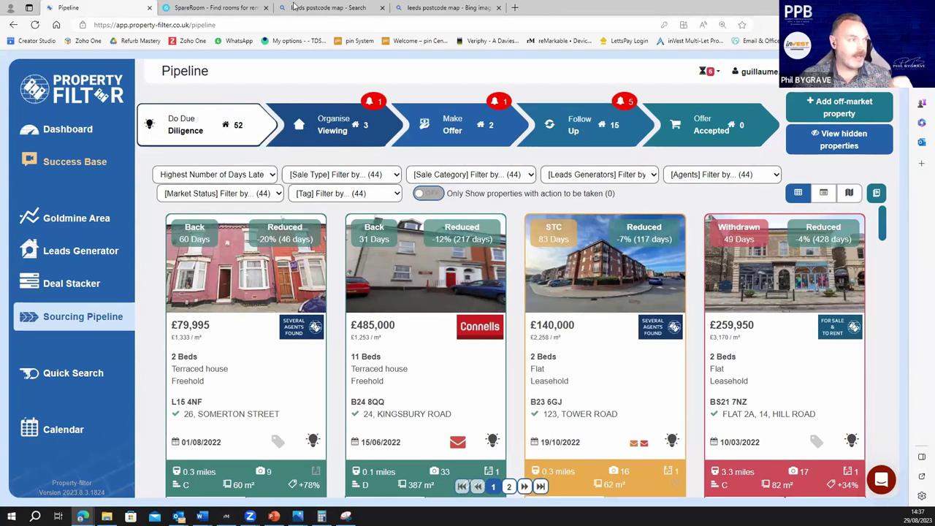
# Switch to SpareRoom and search for rooms for rent in LS27
pyautogui.click(245, 8)
pyautogui.click(321, 198)
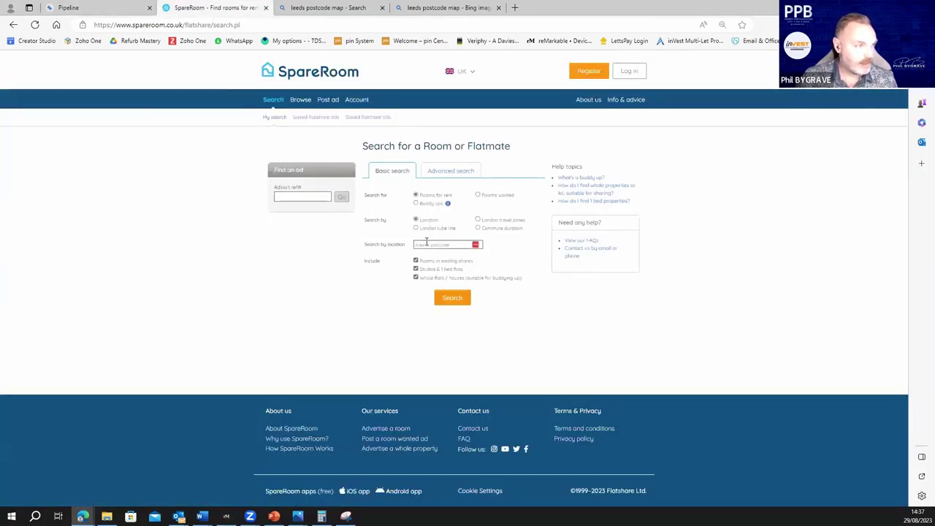
pyautogui.click(427, 243)
pyautogui.write('le')
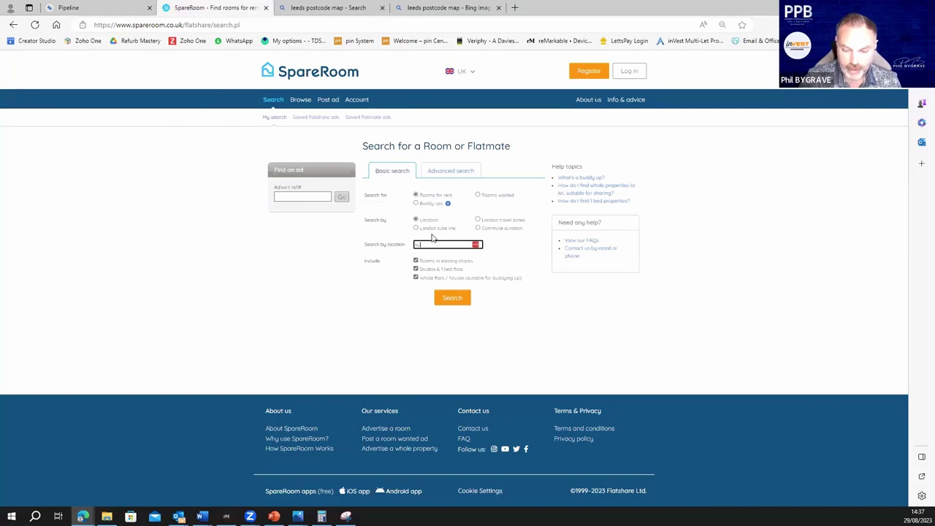
pyautogui.write('27')
pyautogui.press('Return')
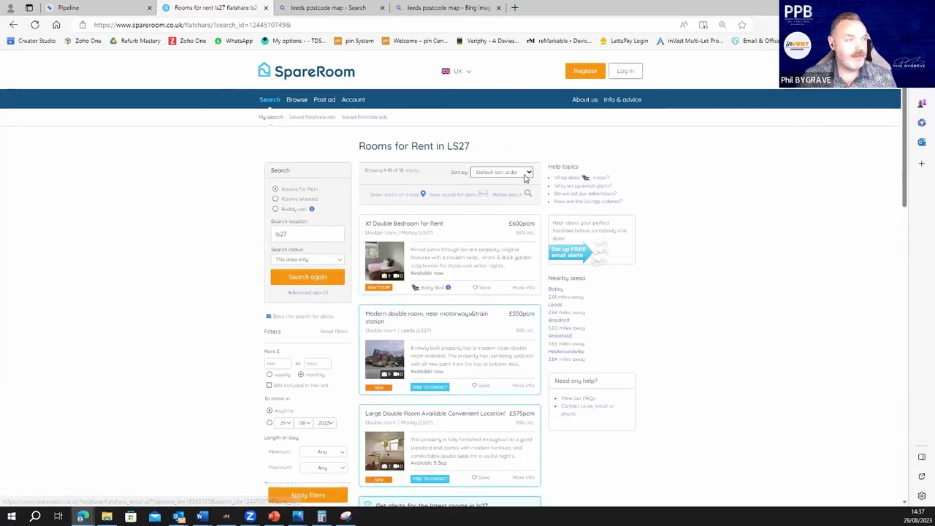
# Sort the LS27 room results by highest price first and look through the listings
pyautogui.click(526, 174)
pyautogui.click(499, 210)
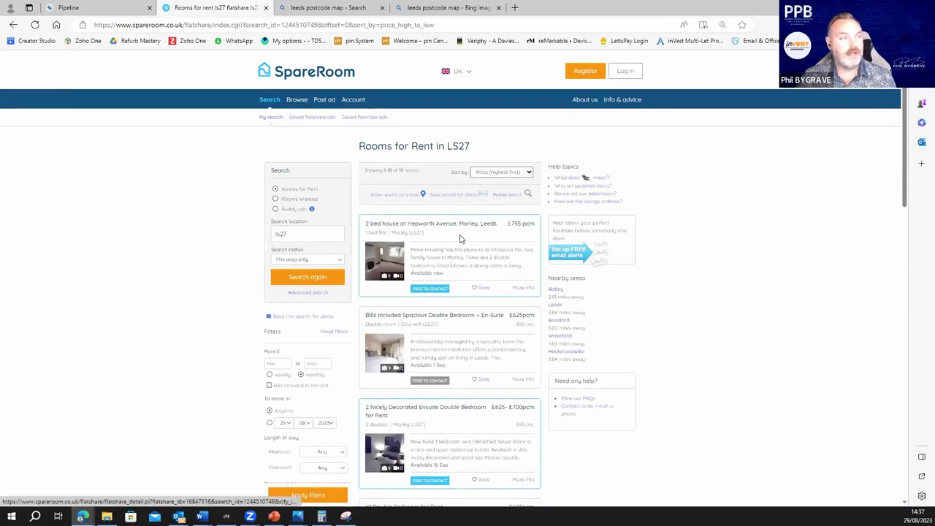
pyautogui.scroll(-2, 461, 237)
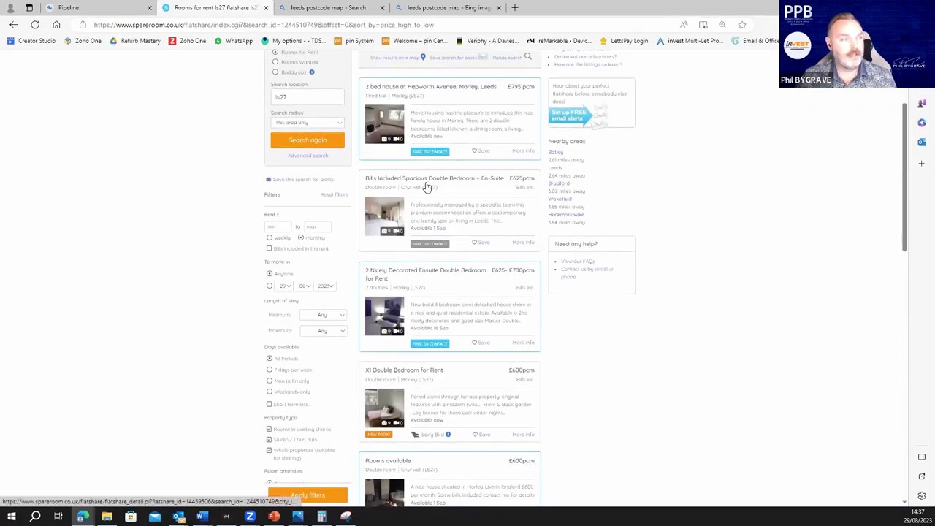
# Open the Bills Included Spacious Double Bedroom + En-Suite ad and browse its enlarged photos
pyautogui.click(391, 219)
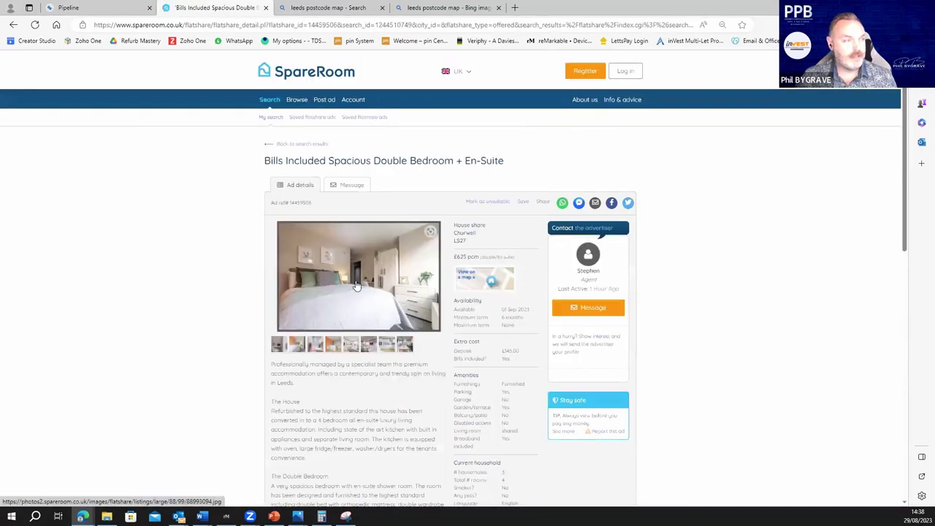
pyautogui.click(398, 278)
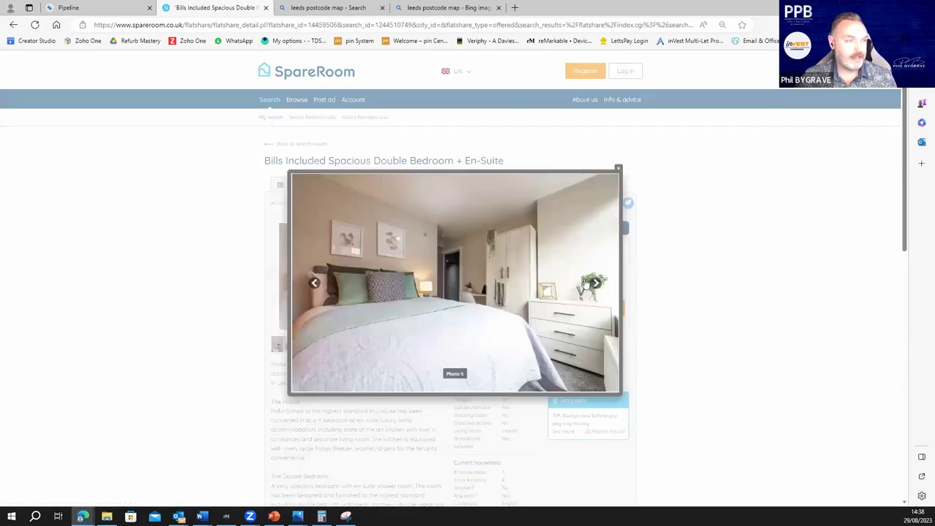
pyautogui.click(594, 285)
pyautogui.click(594, 285)
pyautogui.click(594, 284)
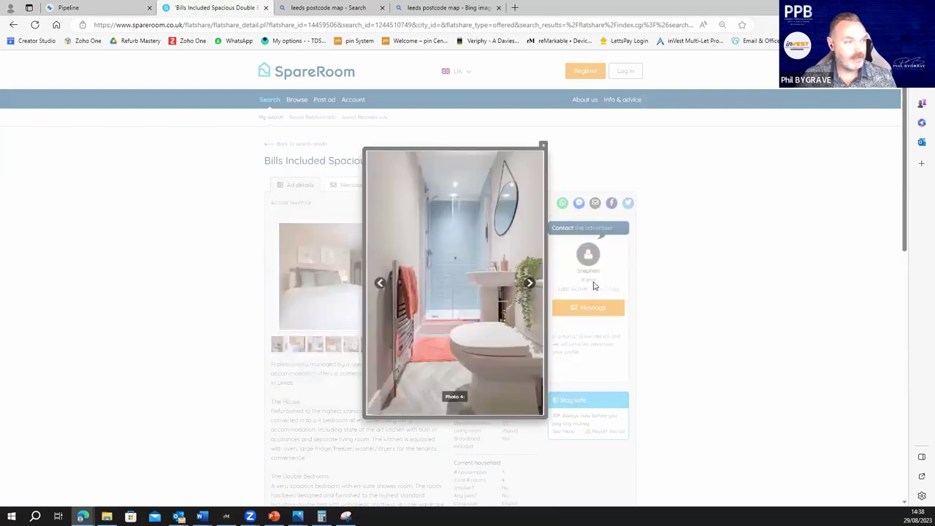
pyautogui.click(594, 283)
pyautogui.doubleClick(594, 280)
pyautogui.click(667, 289)
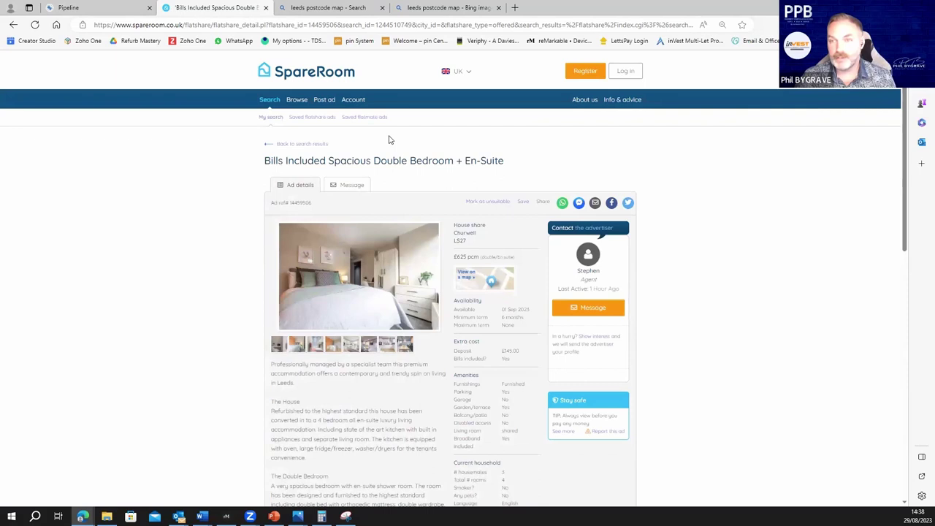
# Read the en-suite room ad's amenities, household details and description of the house conversion
pyautogui.scroll(-2, 472, 295)
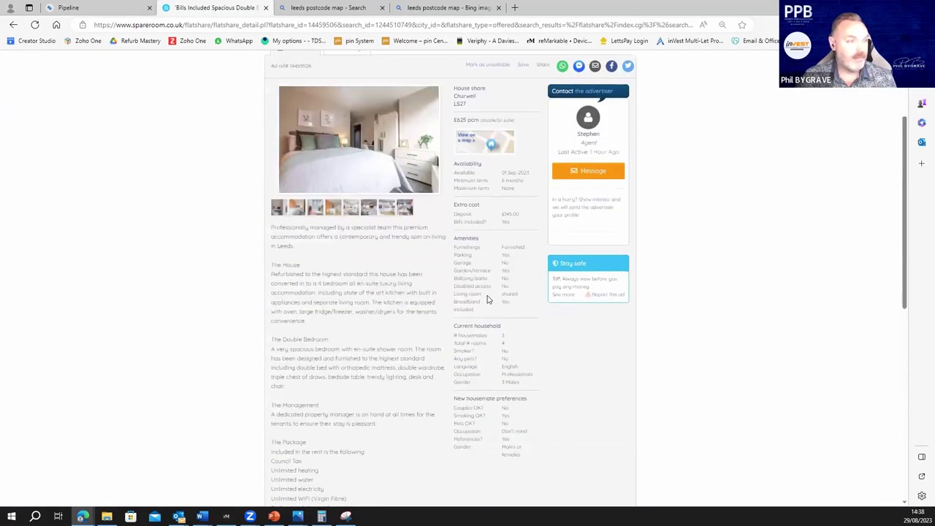
pyautogui.scroll(-2, 484, 302)
pyautogui.scroll(3, 456, 323)
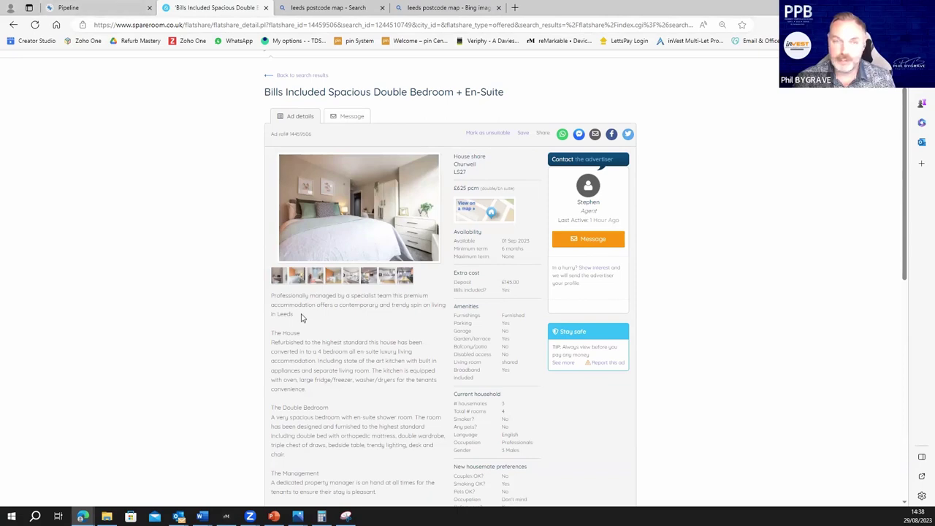
pyautogui.moveTo(314, 342); pyautogui.dragTo(375, 372)
# Return to the Property Filter pipeline and show the properties in the Do Due Diligence stage
pyautogui.click(102, 8)
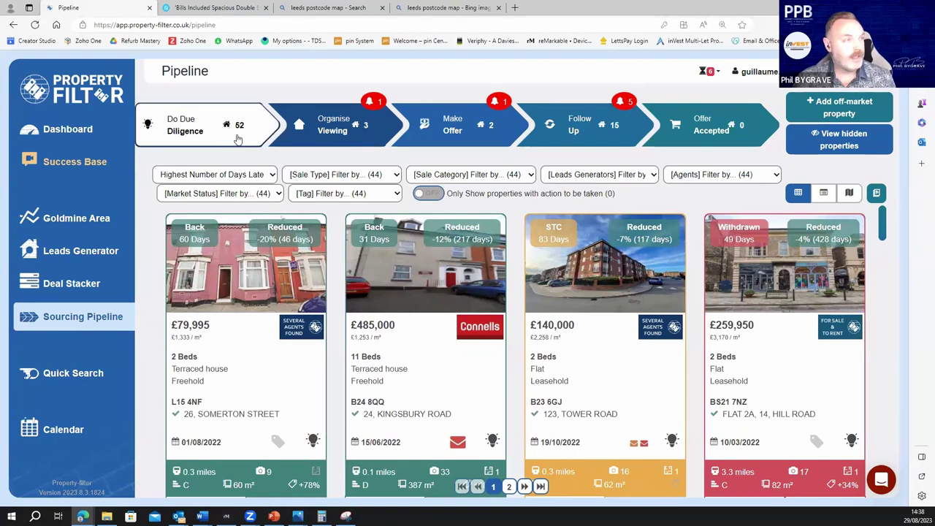
pyautogui.click(311, 143)
pyautogui.click(266, 139)
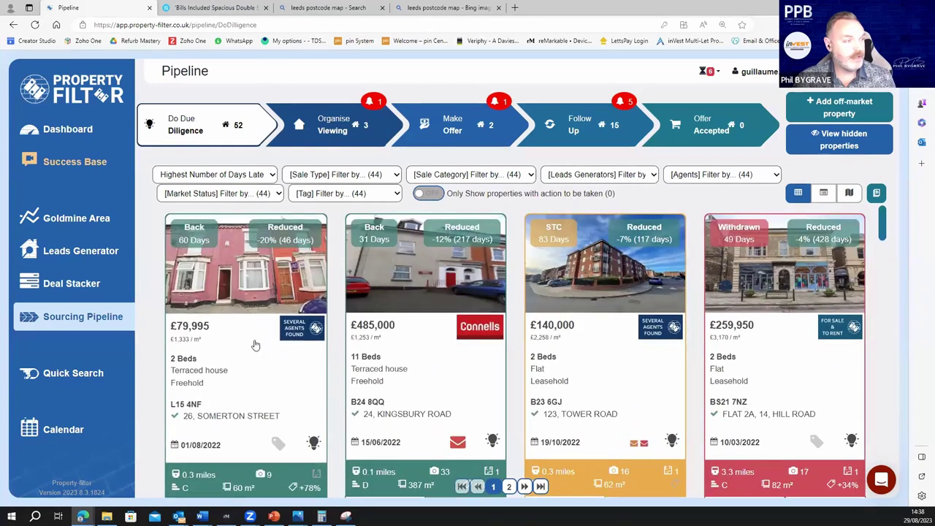
# Try an Organise Viewing action with a viewing date on the £79,995 terraced house in L15 4NF, and discard the changes
pyautogui.moveTo(297, 343)
pyautogui.click(290, 299)
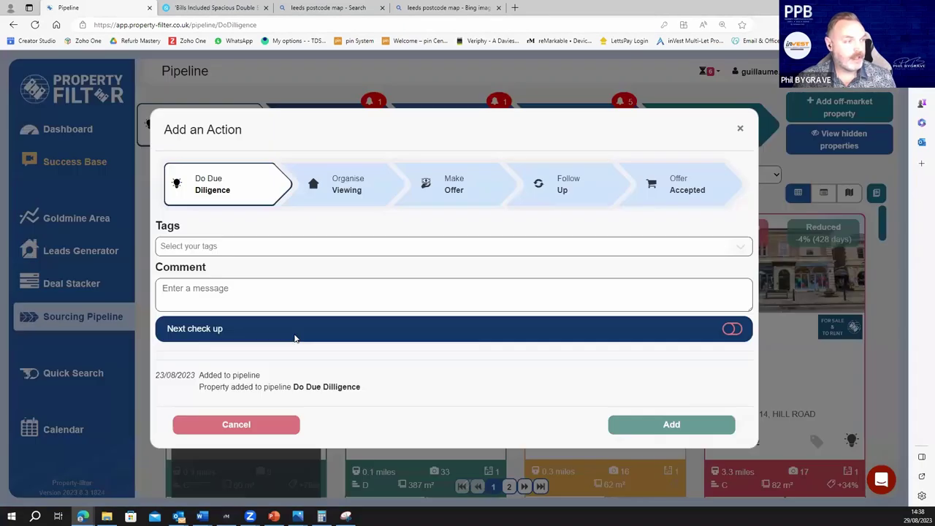
pyautogui.click(349, 185)
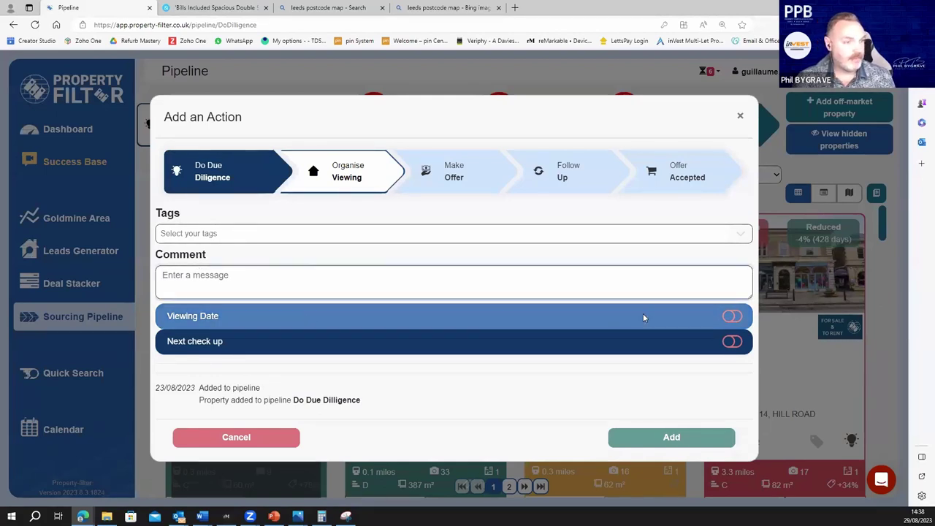
pyautogui.click(733, 316)
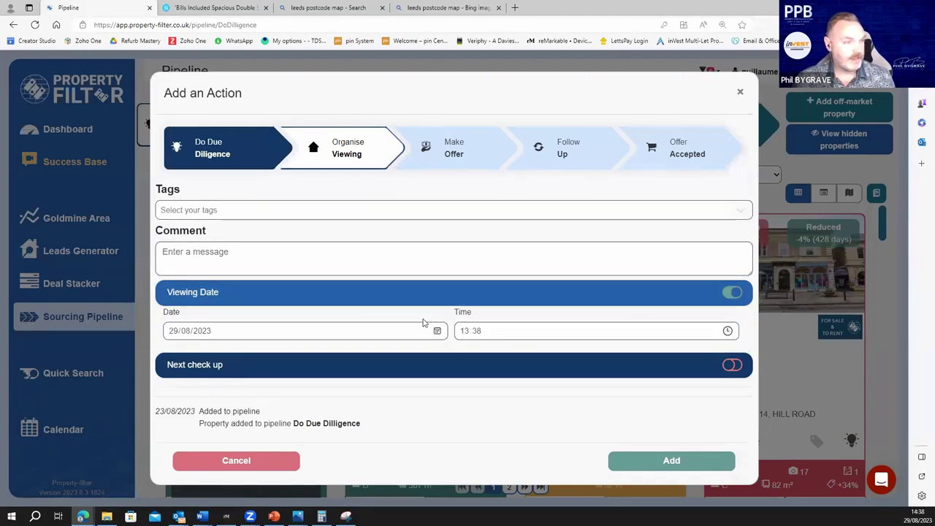
pyautogui.click(732, 365)
pyautogui.click(734, 333)
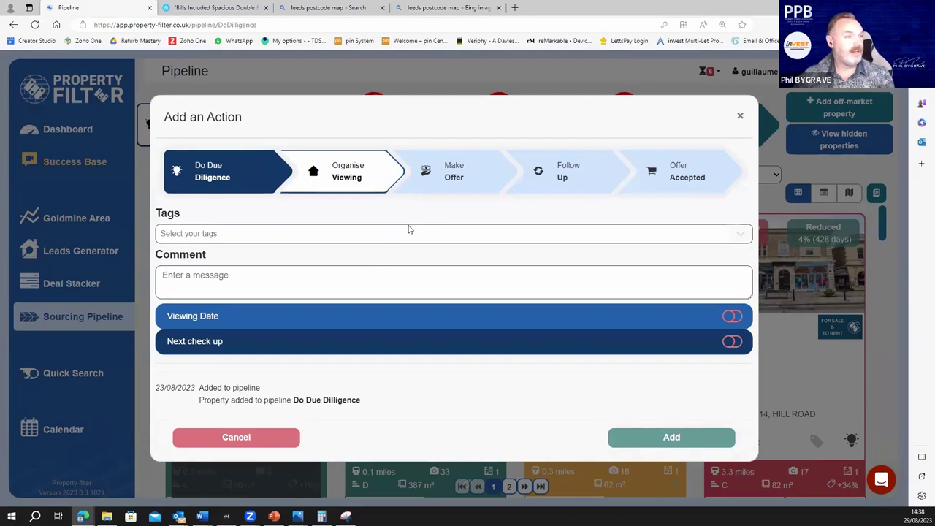
pyautogui.click(353, 233)
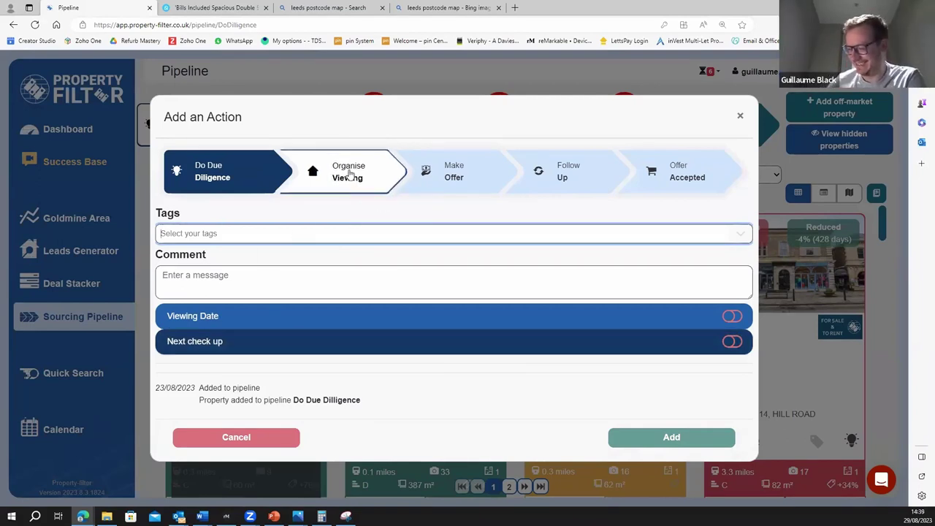
pyautogui.click(742, 119)
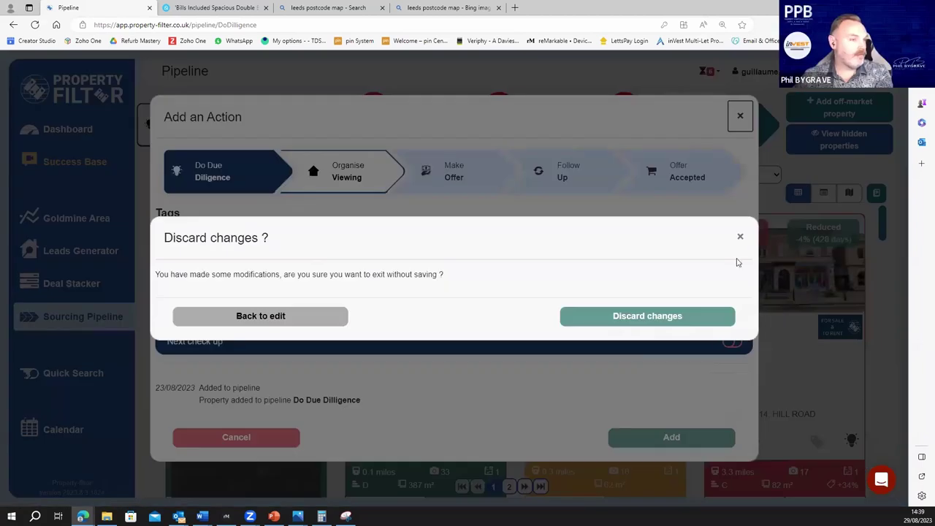
pyautogui.click(737, 237)
pyautogui.click(737, 117)
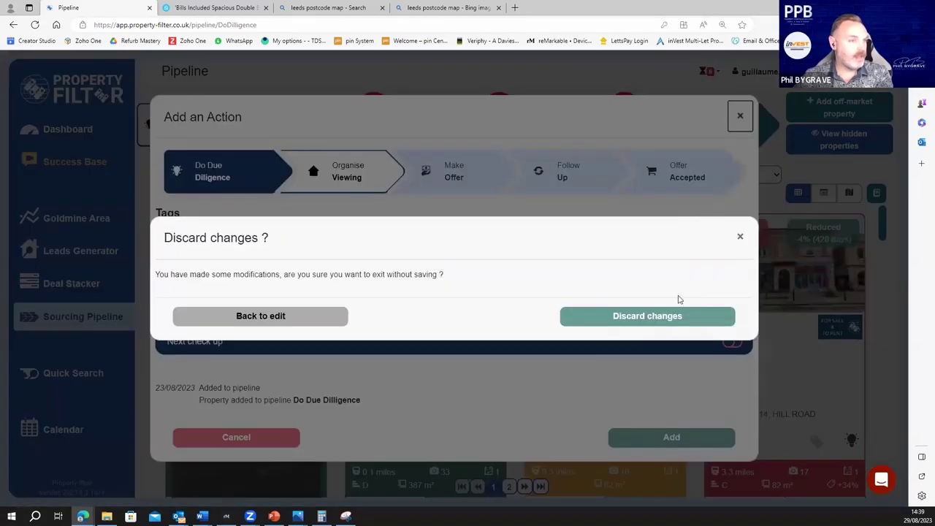
pyautogui.click(637, 321)
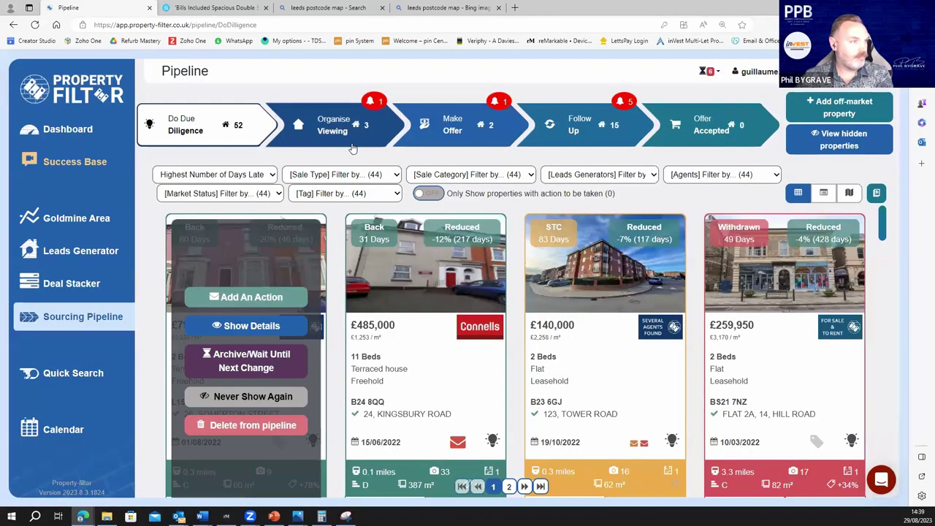
# Look through the pipeline's Organise Viewing, Make Offer, Offer Accepted and Follow Up stages, ending on Make Offer
pyautogui.click(353, 149)
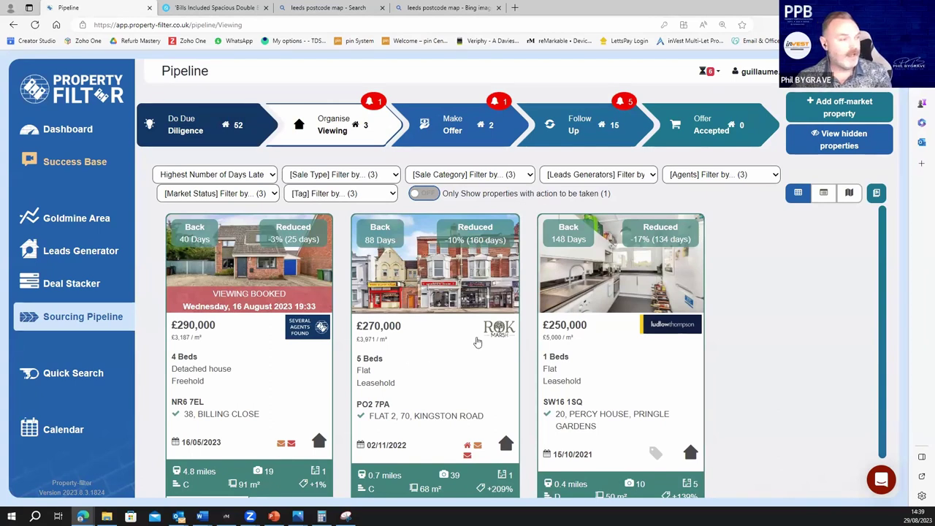
pyautogui.scroll(-1, 483, 395)
pyautogui.scroll(1, 526, 438)
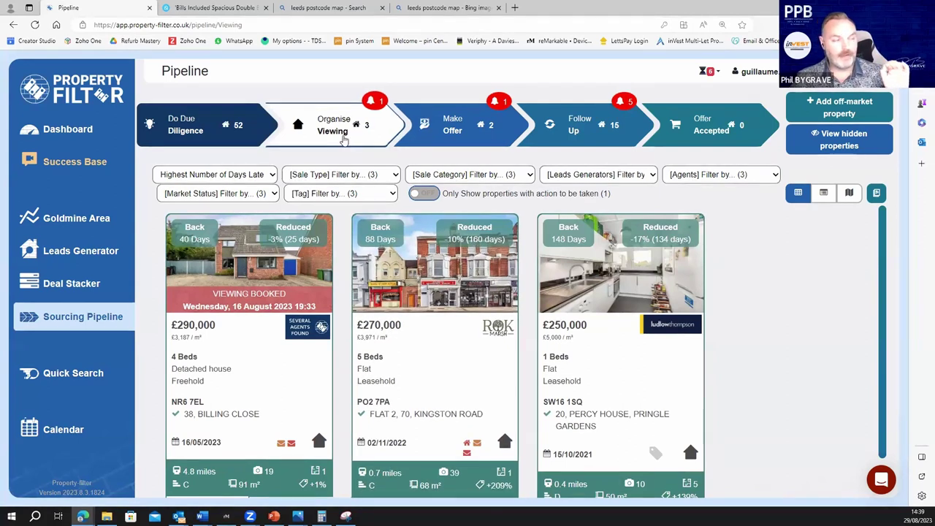
pyautogui.click(459, 138)
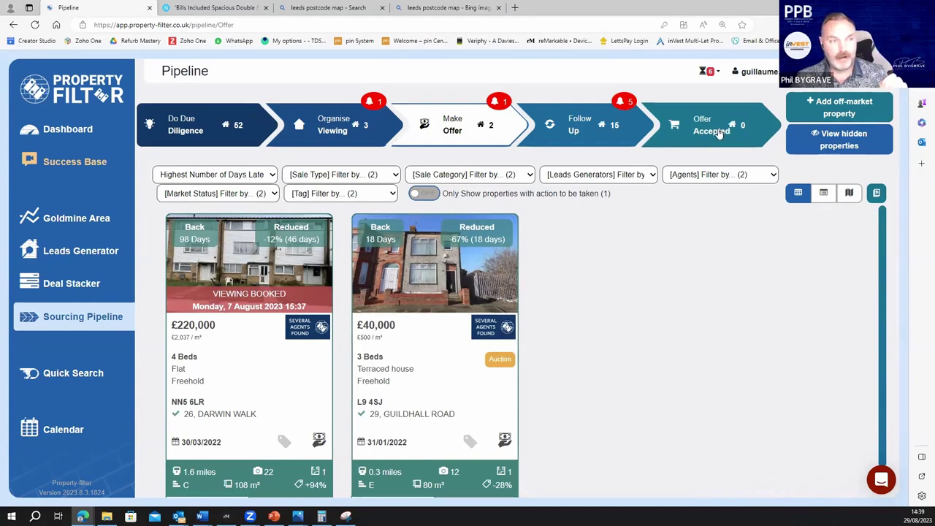
pyautogui.click(742, 142)
pyautogui.click(595, 140)
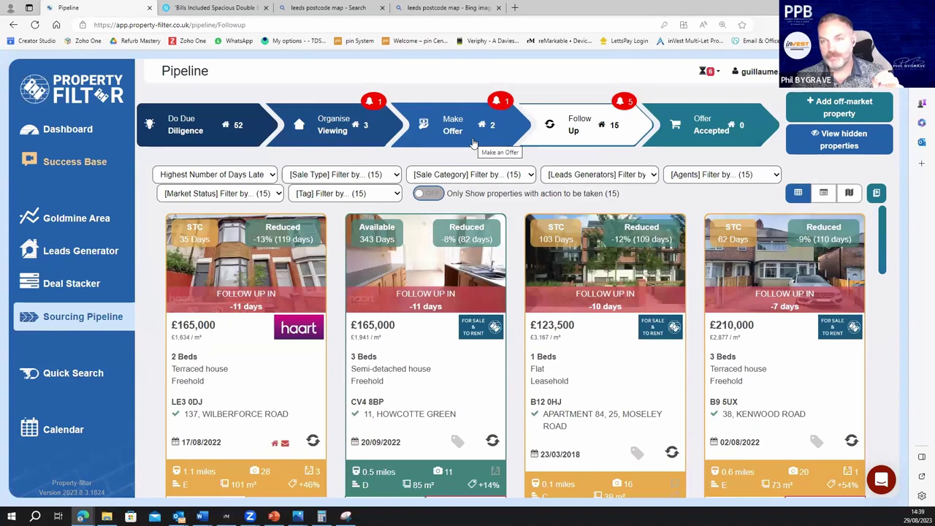
pyautogui.click(473, 143)
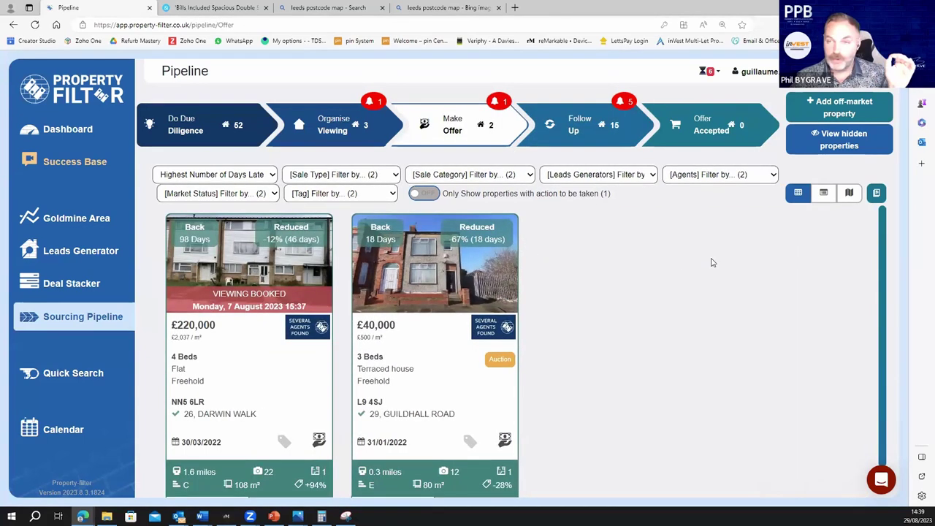
# Examine the property information fields in the form for adding an off-market property, and close it without adding anything
pyautogui.click(840, 107)
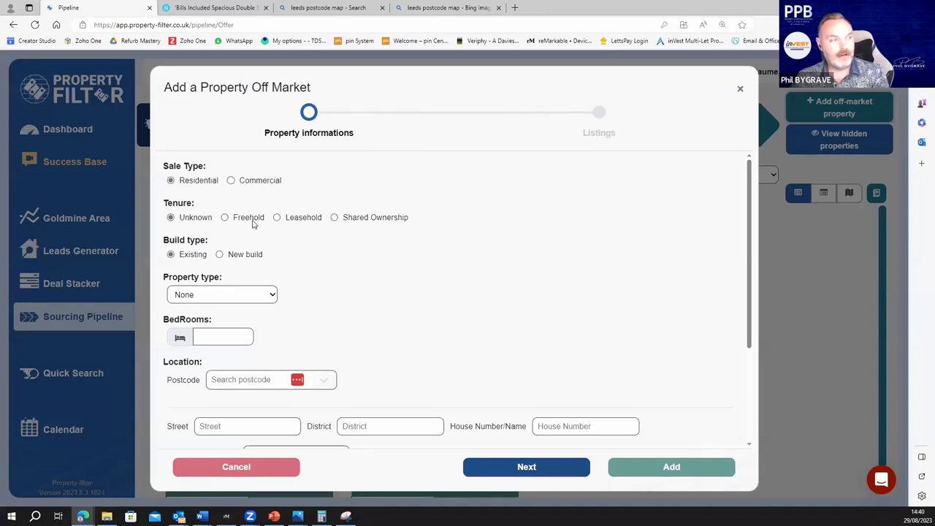
pyautogui.scroll(-1, 253, 221)
pyautogui.scroll(-1, 266, 289)
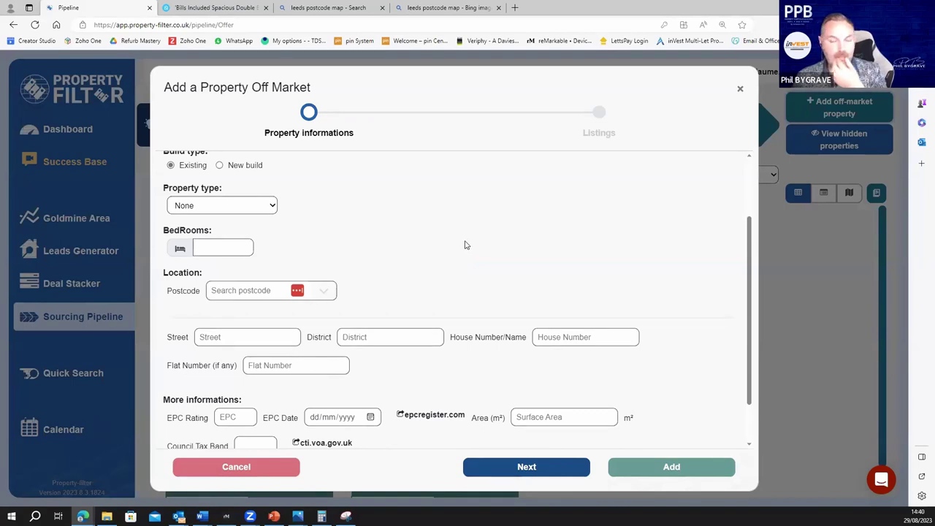
pyautogui.scroll(-1, 464, 246)
pyautogui.scroll(3, 417, 314)
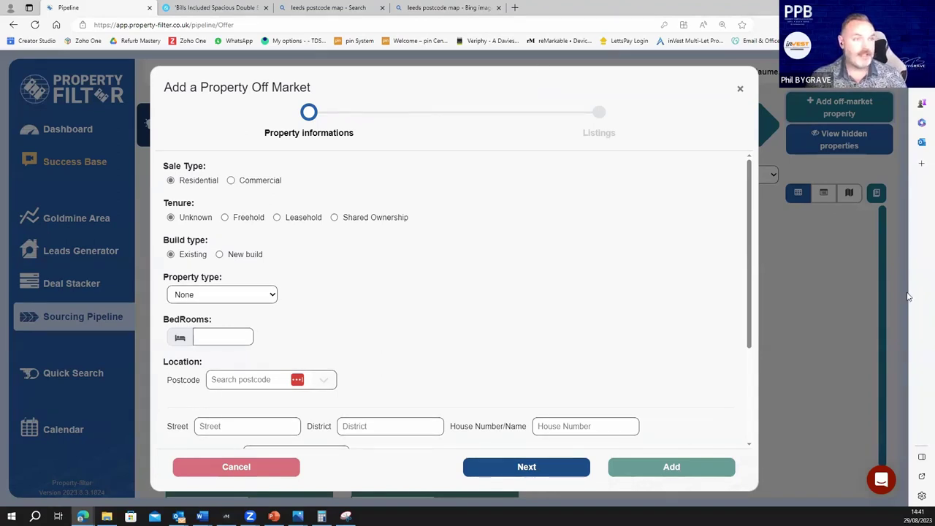
pyautogui.click(740, 88)
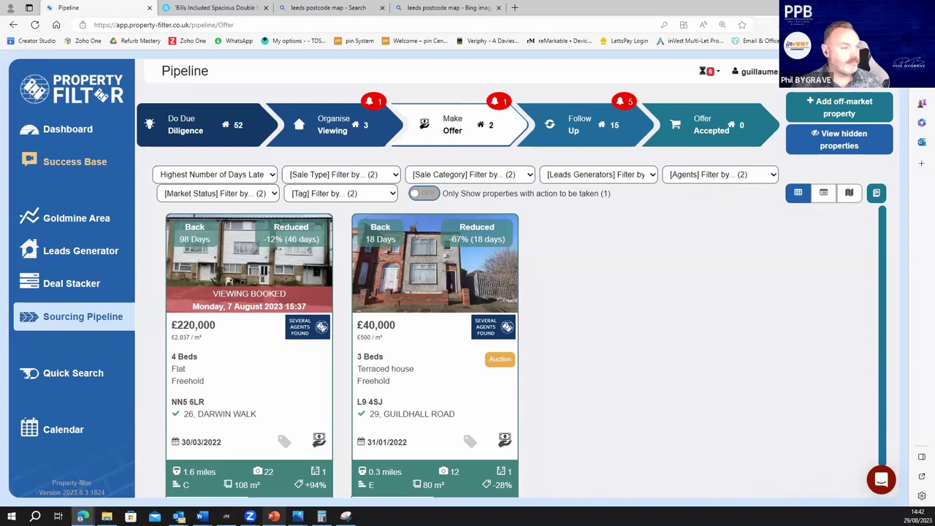
# Switch to the Sales Presentation in PowerPoint, select slide 18, "What do PPB & Invest Do - CTA", and bring up the slide show options
pyautogui.hotkey('alt', 'Tab')
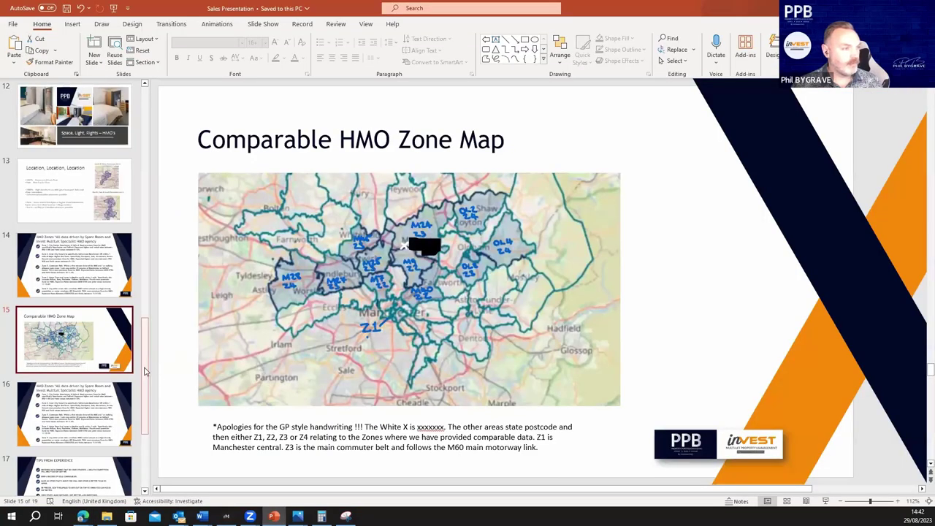
pyautogui.scroll(-3, 82, 393)
pyautogui.click(82, 393)
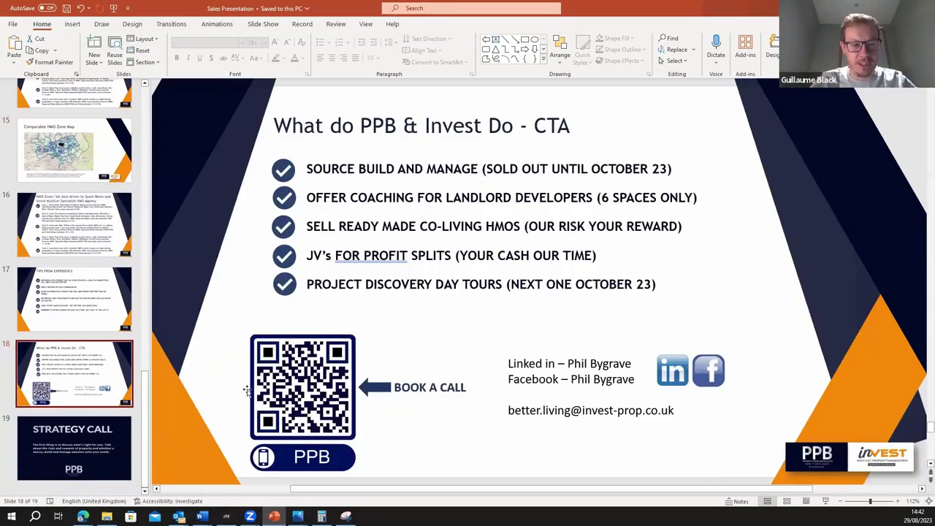
pyautogui.rightClick(83, 378)
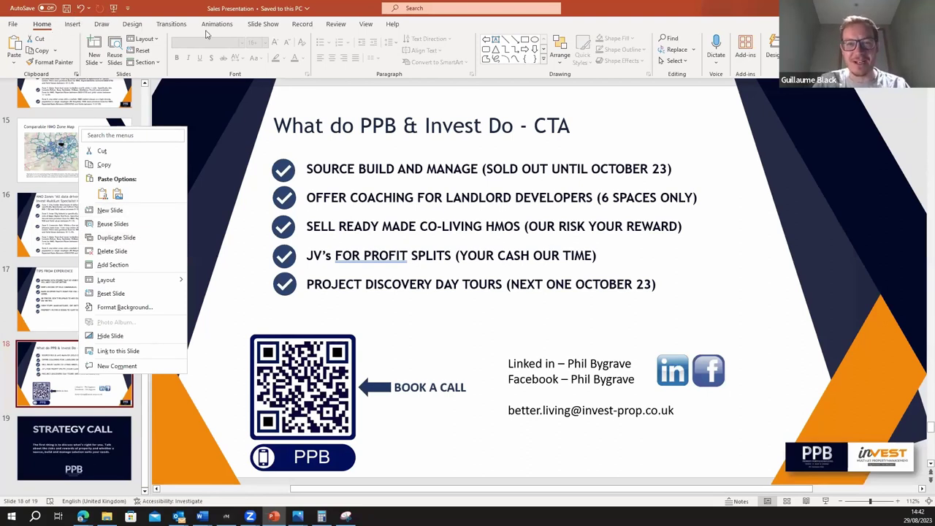
pyautogui.click(262, 25)
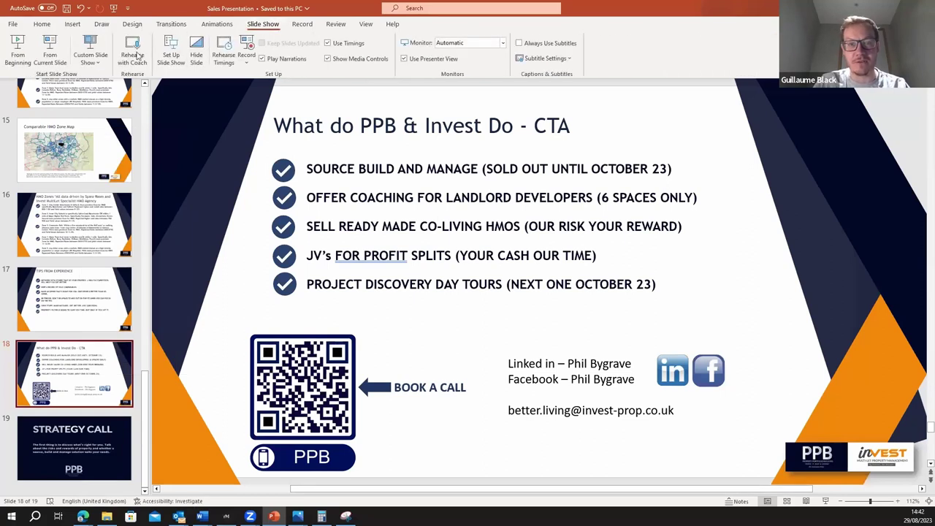